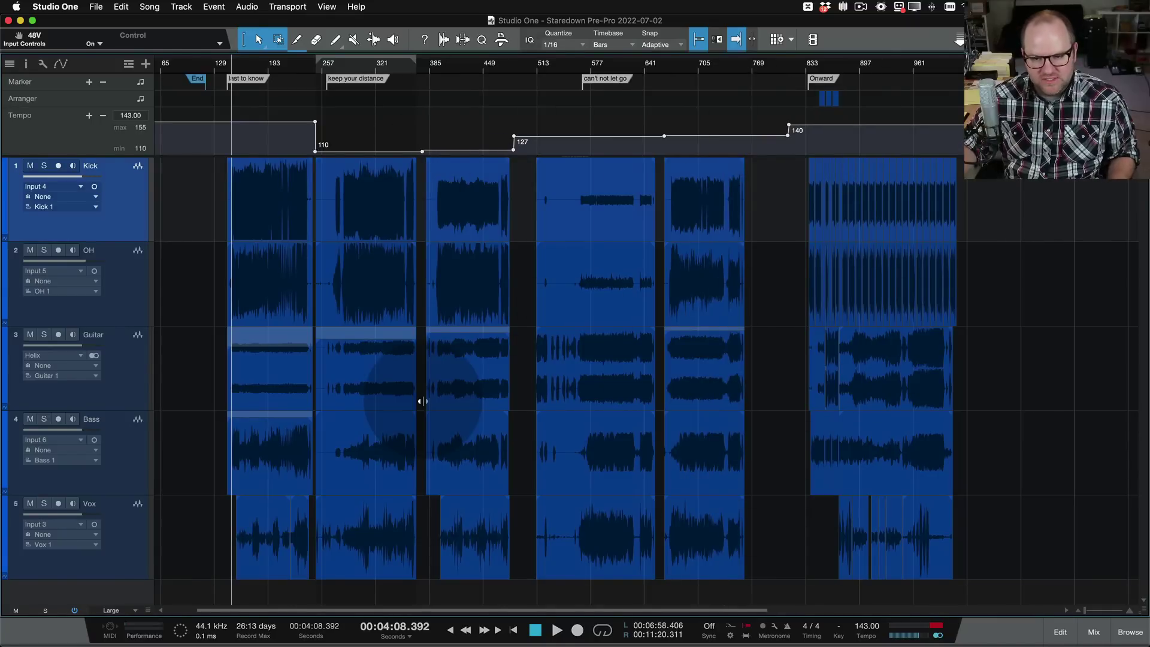
pyautogui.scroll(3, 389, 422)
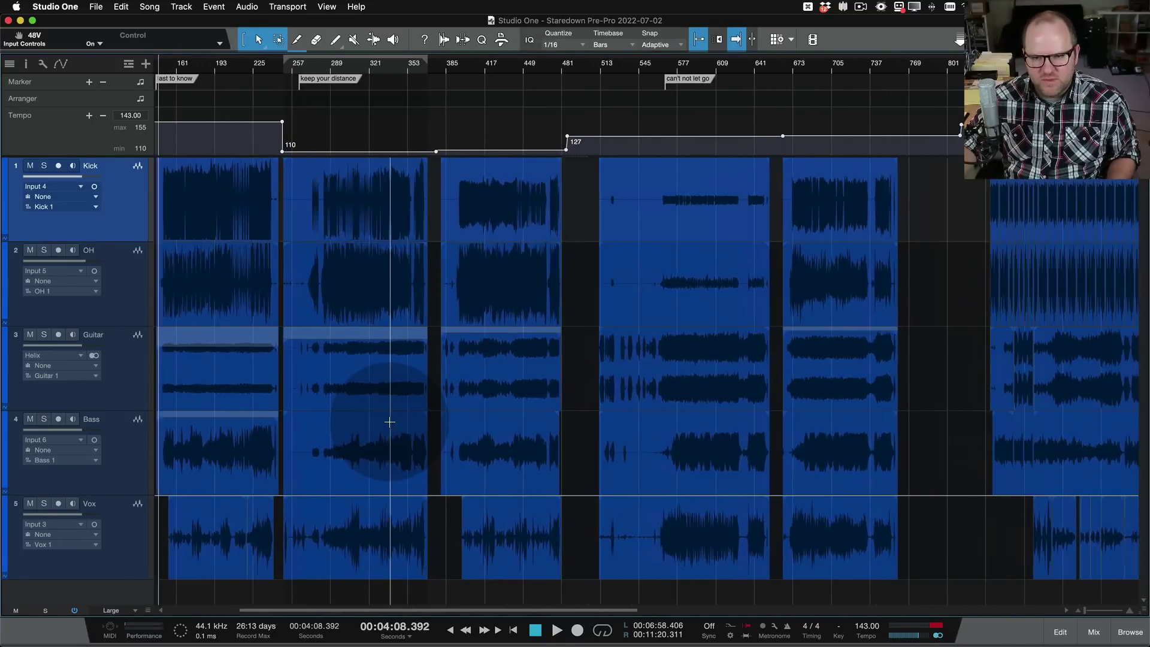
pyautogui.scroll(-2, 389, 423)
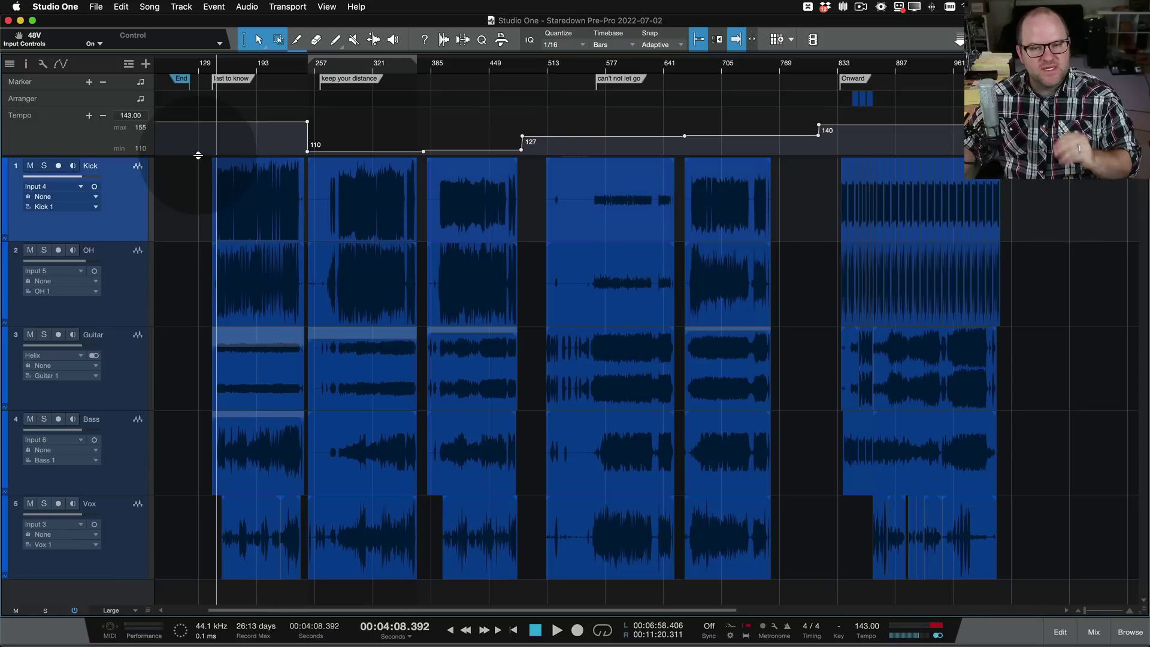
pyautogui.scroll(10, 198, 162)
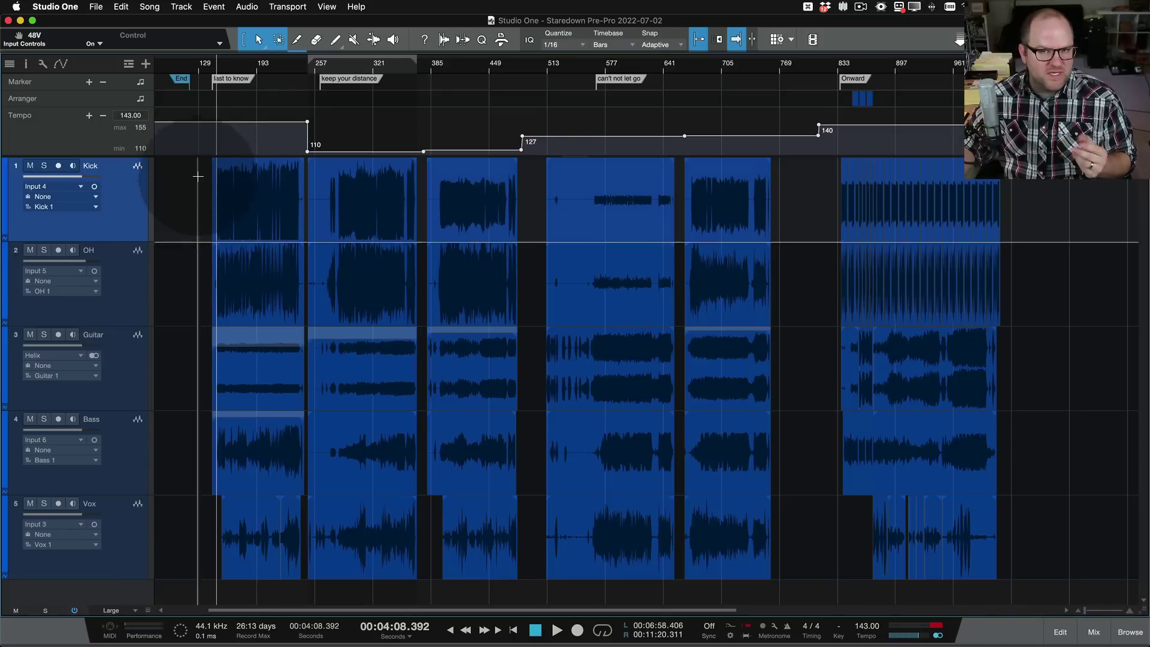
# - Hide the Arranger, Marker and Tempo global tracks
pyautogui.scroll(2, 202, 233)
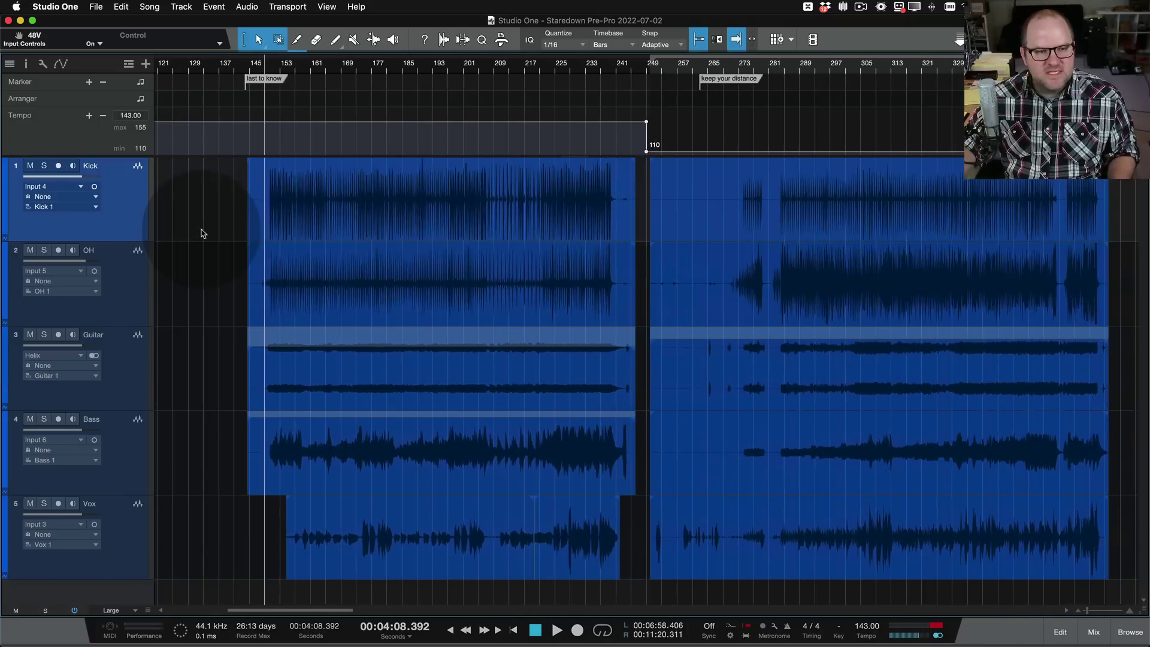
pyautogui.click(128, 64)
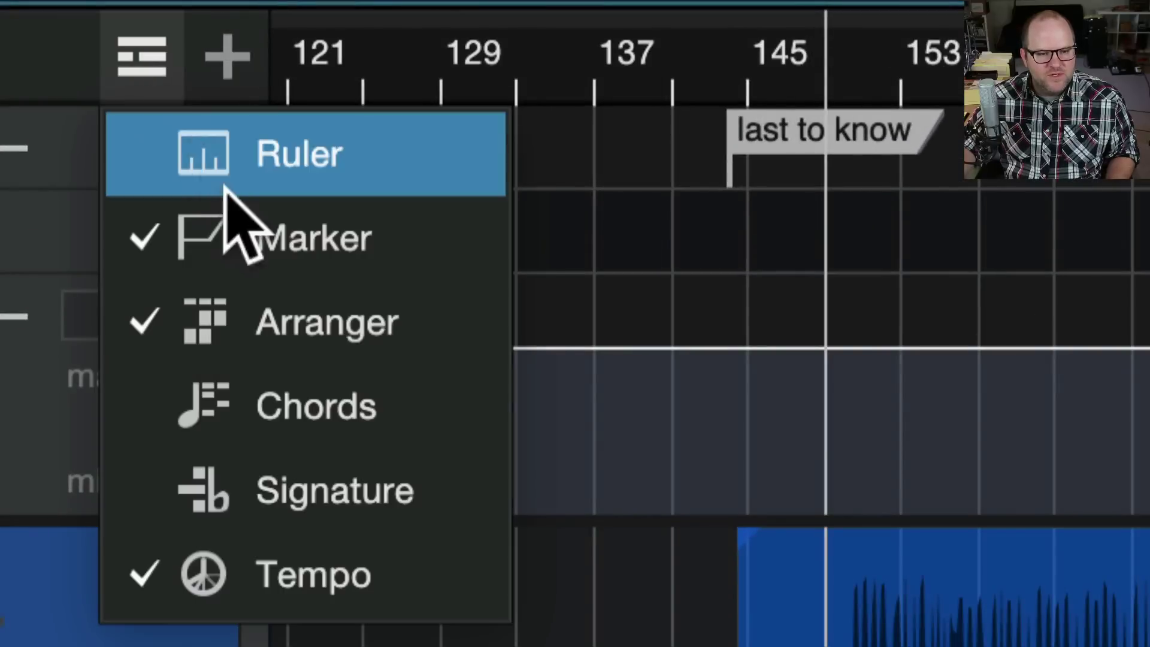
pyautogui.click(255, 297)
pyautogui.click(135, 69)
pyautogui.click(259, 231)
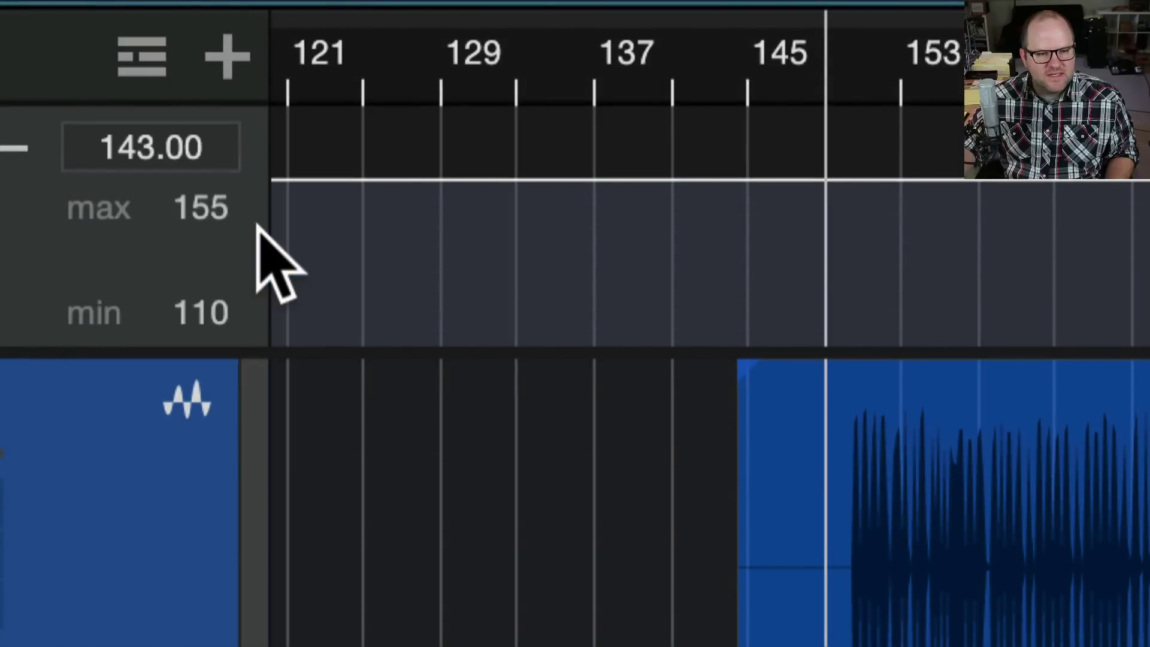
pyautogui.click(142, 56)
pyautogui.click(356, 574)
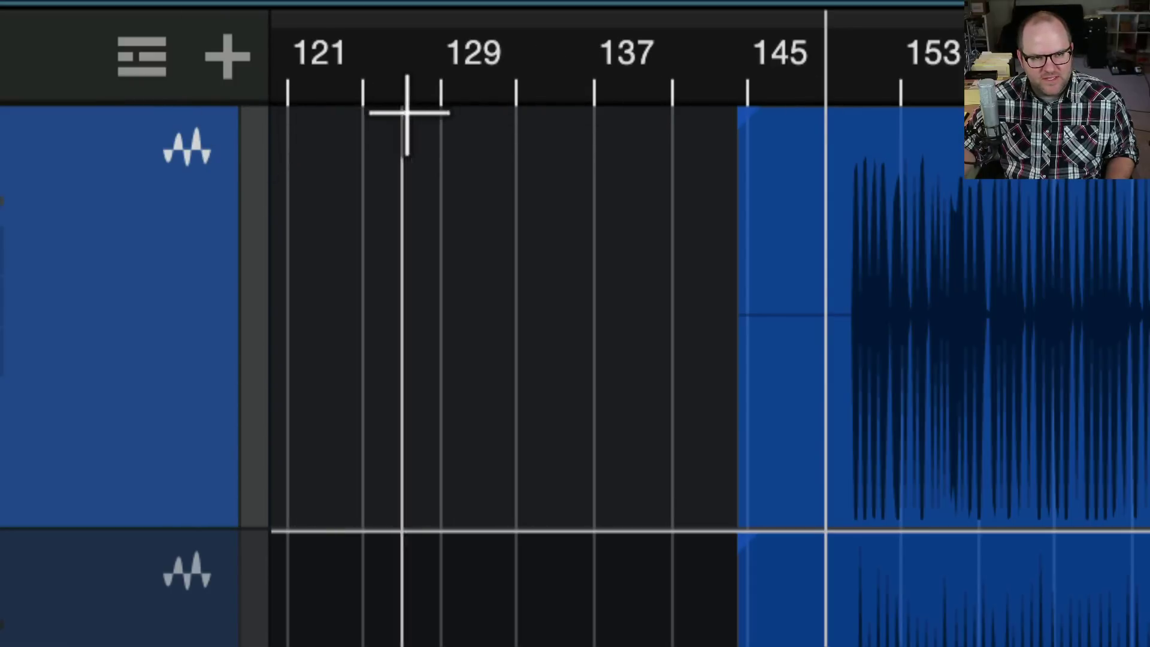
# - Show the Marker and Tempo tracks again above the audio tracks
pyautogui.click(155, 71)
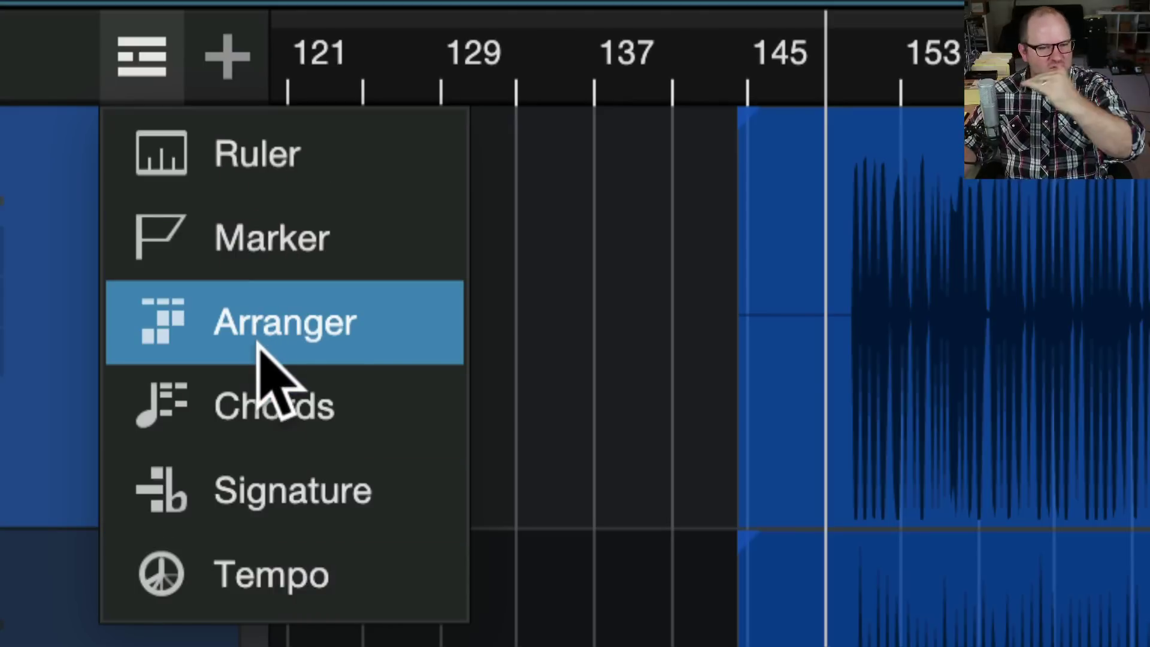
pyautogui.click(264, 249)
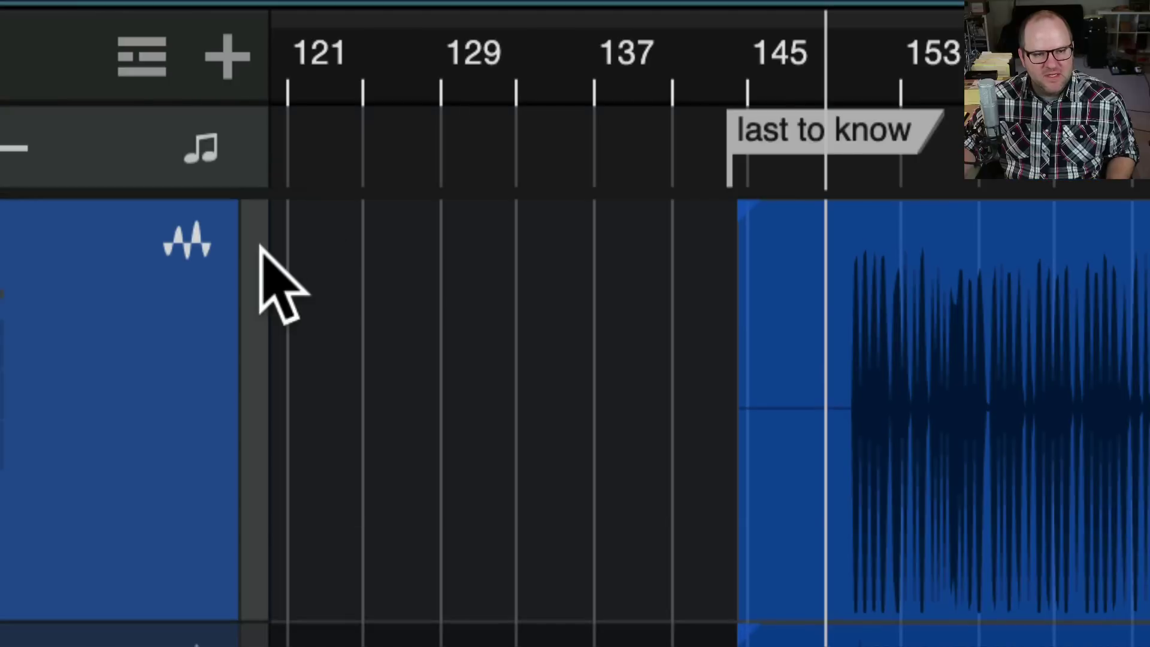
pyautogui.click(140, 59)
pyautogui.click(295, 565)
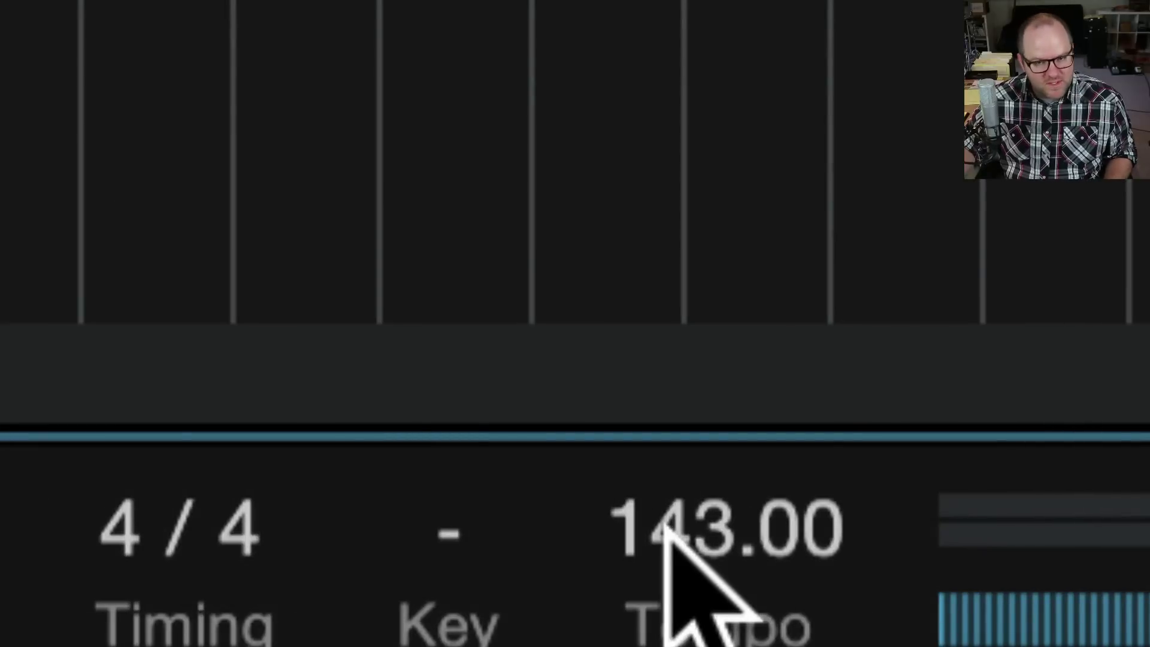
pyautogui.doubleClick(716, 521)
pyautogui.click(884, 515)
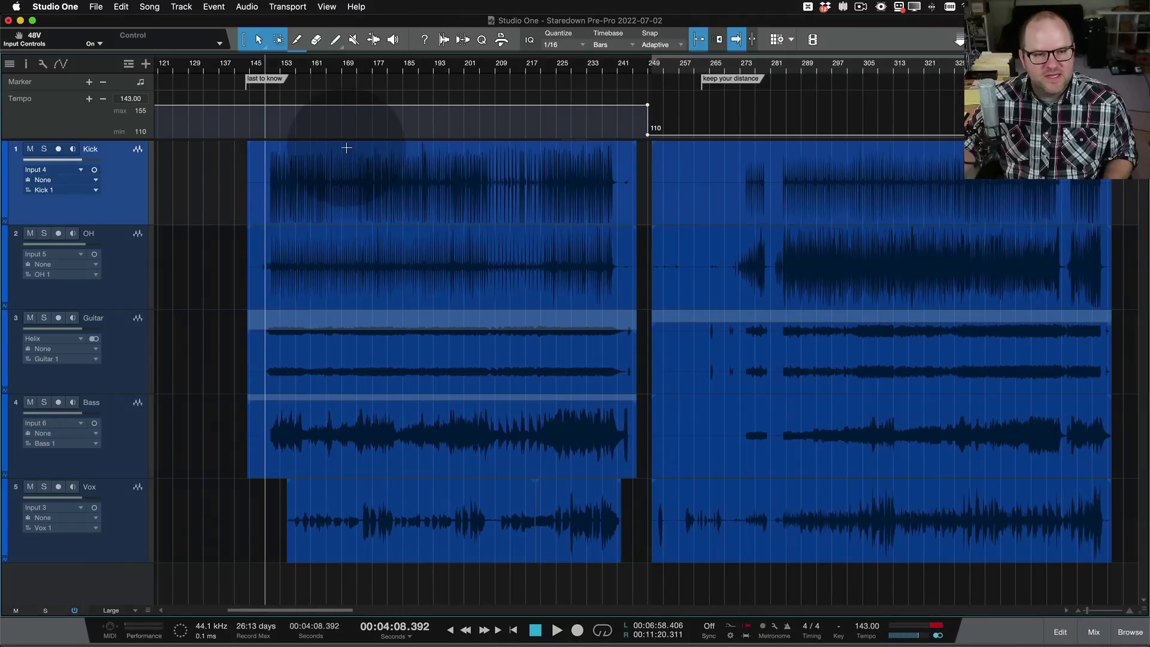
# - Zoom out, set the playhead to 4:23 and scroll to the empty bars around 1065–1133
pyautogui.hscroll(10, 347, 148)
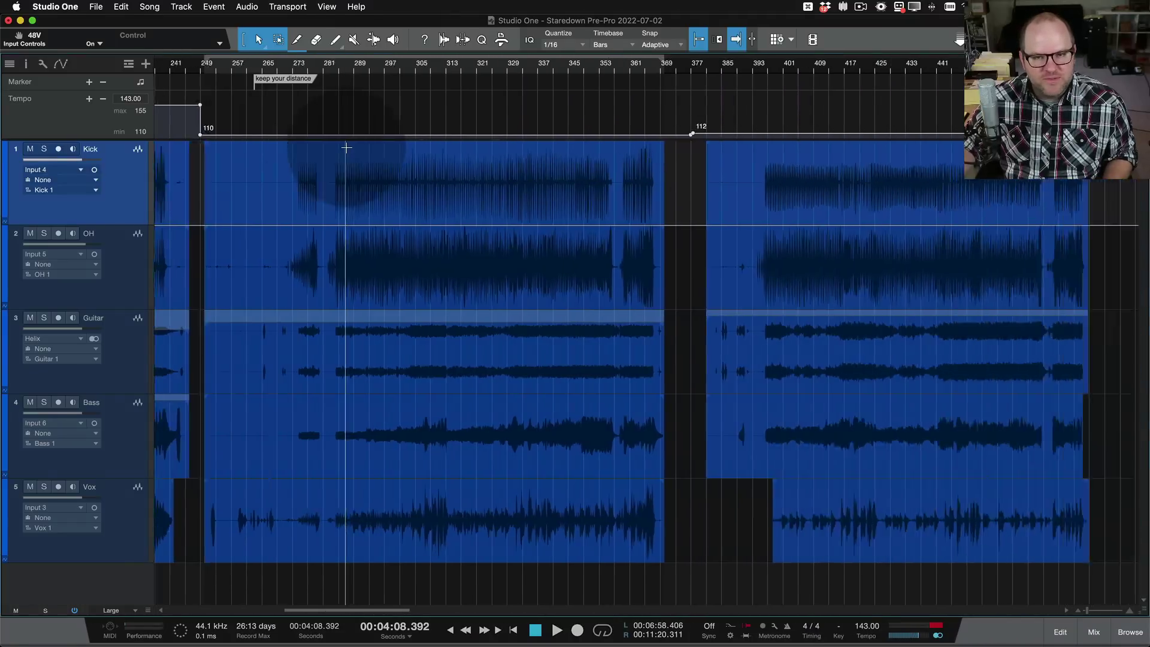
pyautogui.hscroll(8, 881, 195)
pyautogui.hscroll(-20, 886, 196)
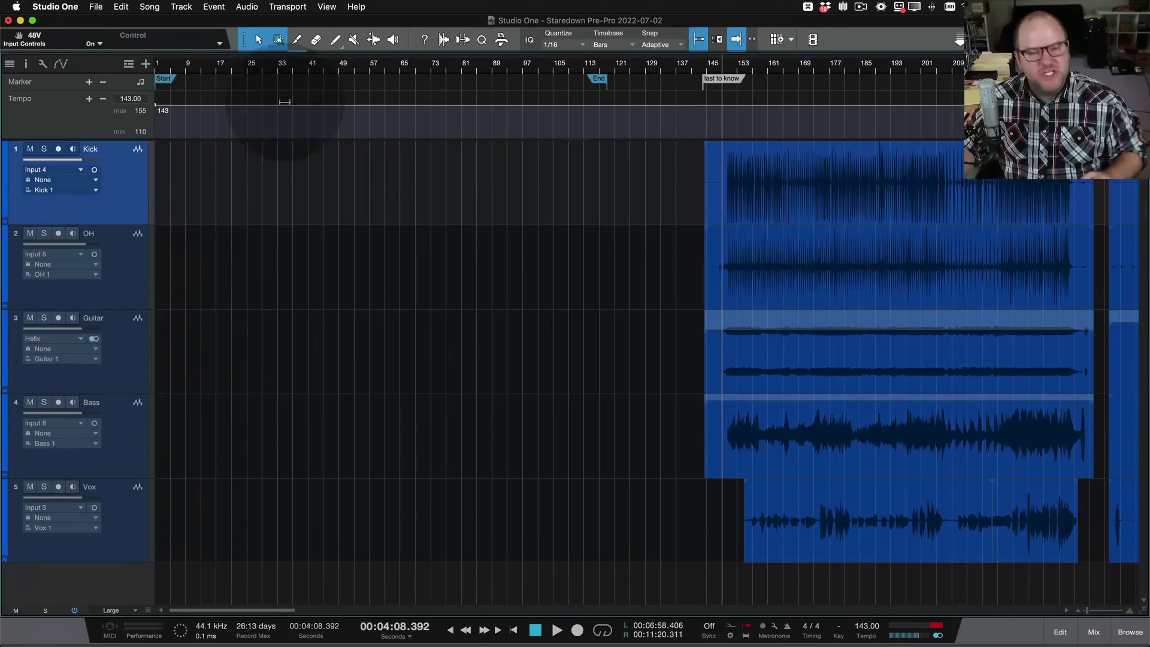
pyautogui.hscroll(8, 321, 110)
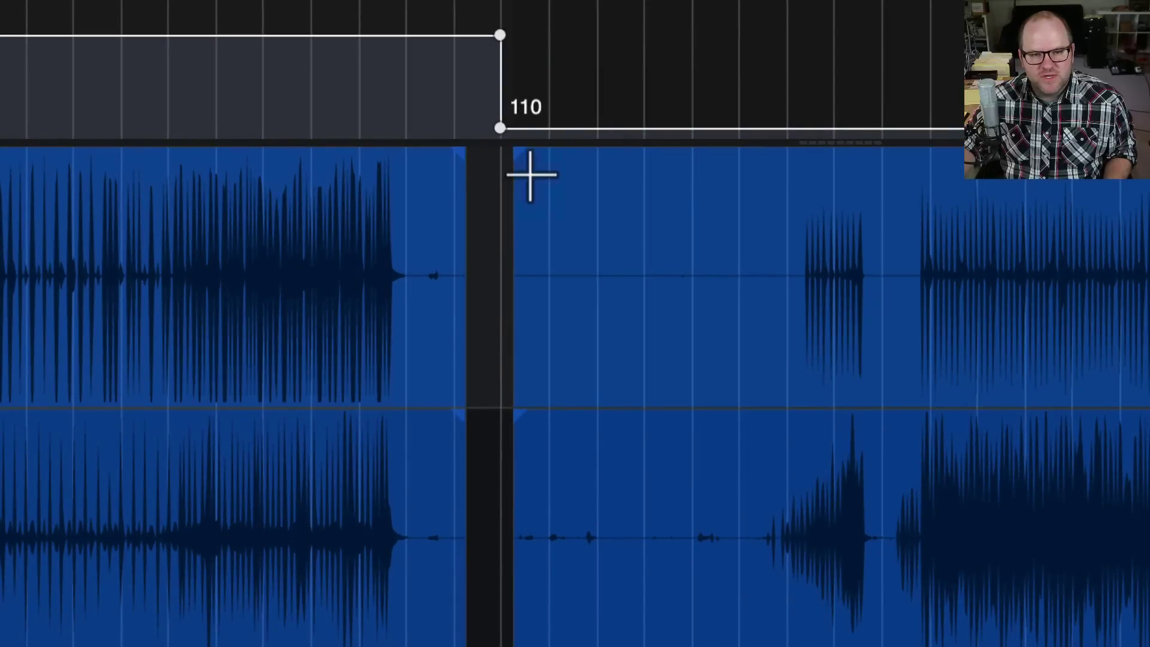
pyautogui.press('w')
pyautogui.click(516, 200)
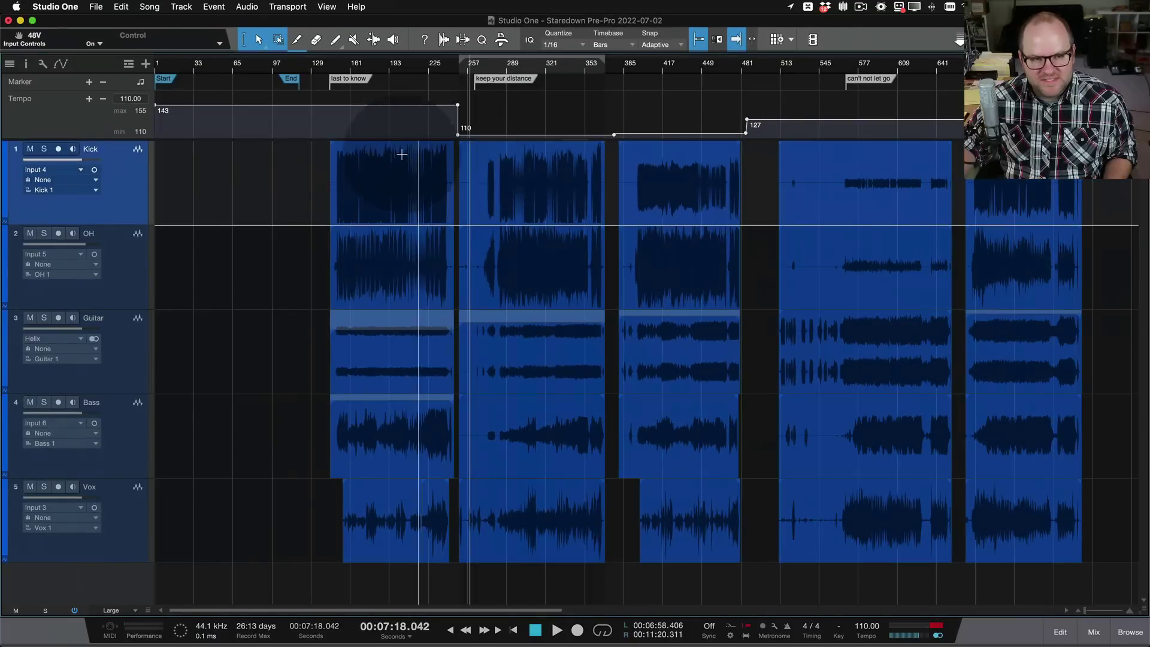
pyautogui.click(346, 117)
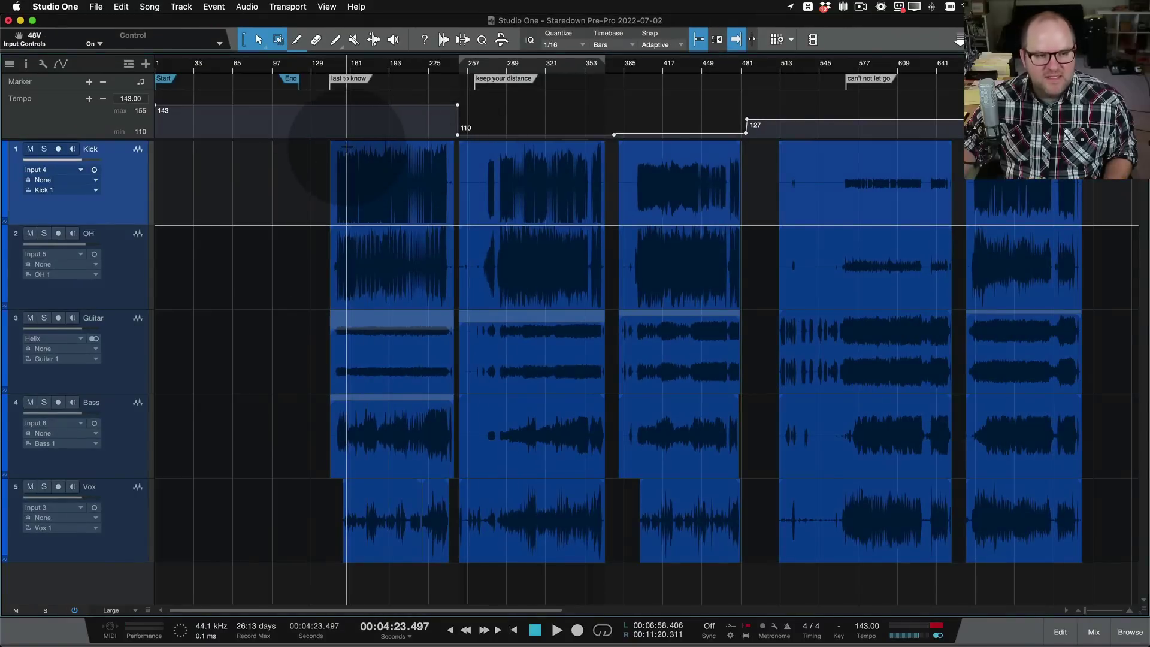
pyautogui.hscroll(15, 611, 116)
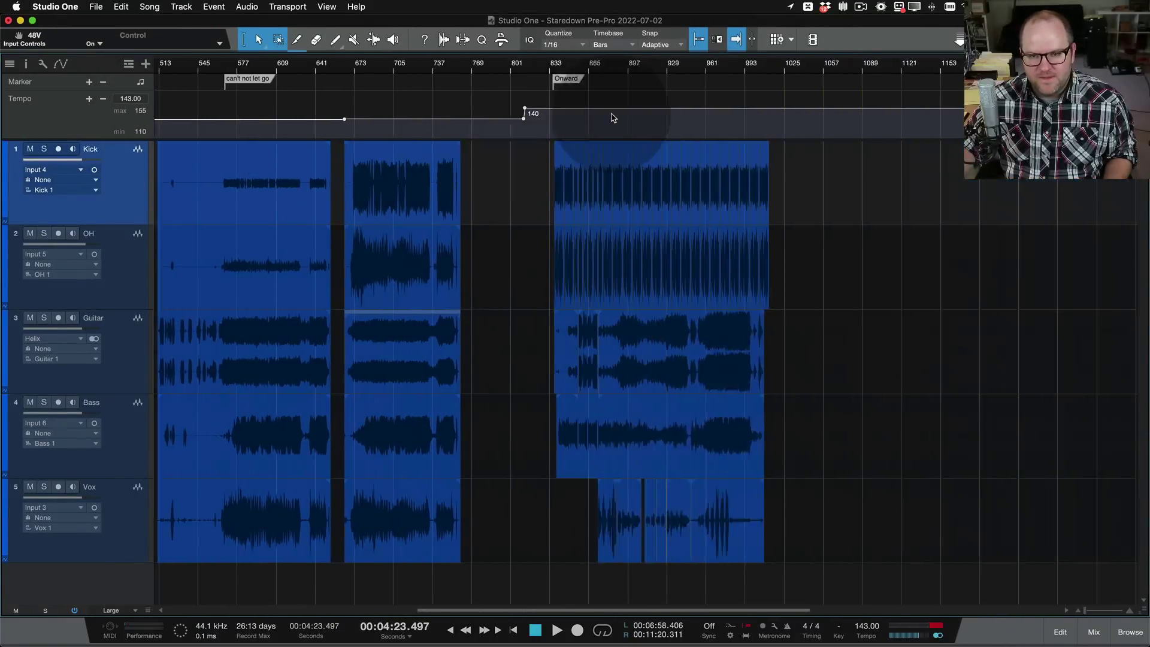
pyautogui.scroll(8, 458, 137)
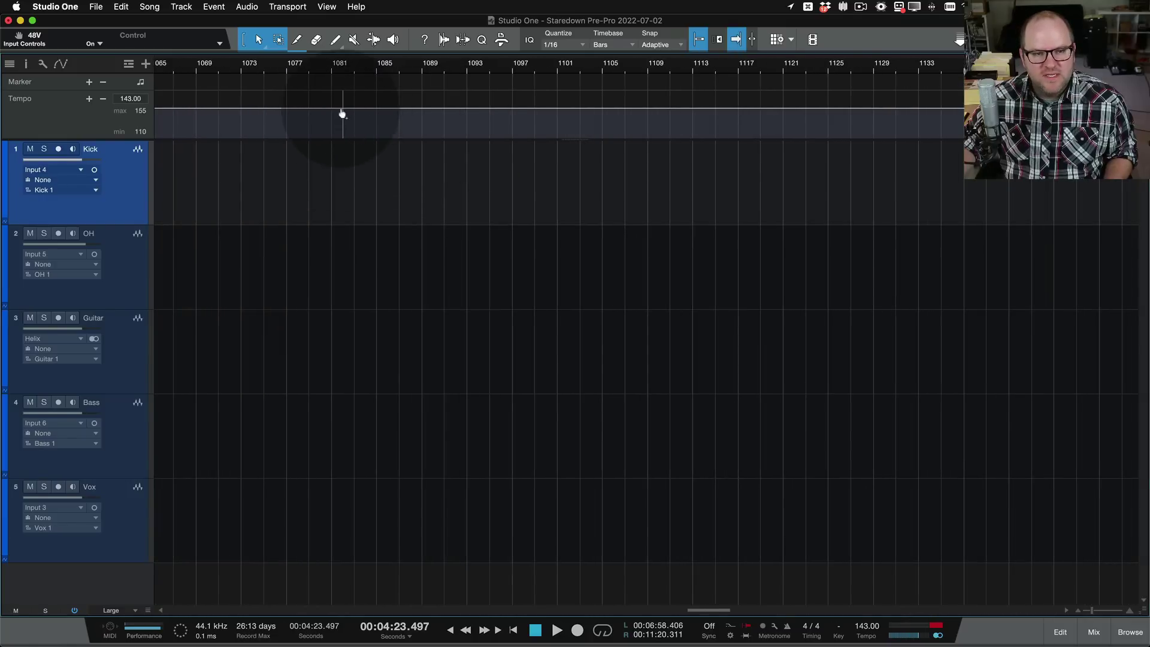
# - Lower the tempo from bar 1077 from 140 to 87 BPM, auditioning the change
pyautogui.click(287, 72)
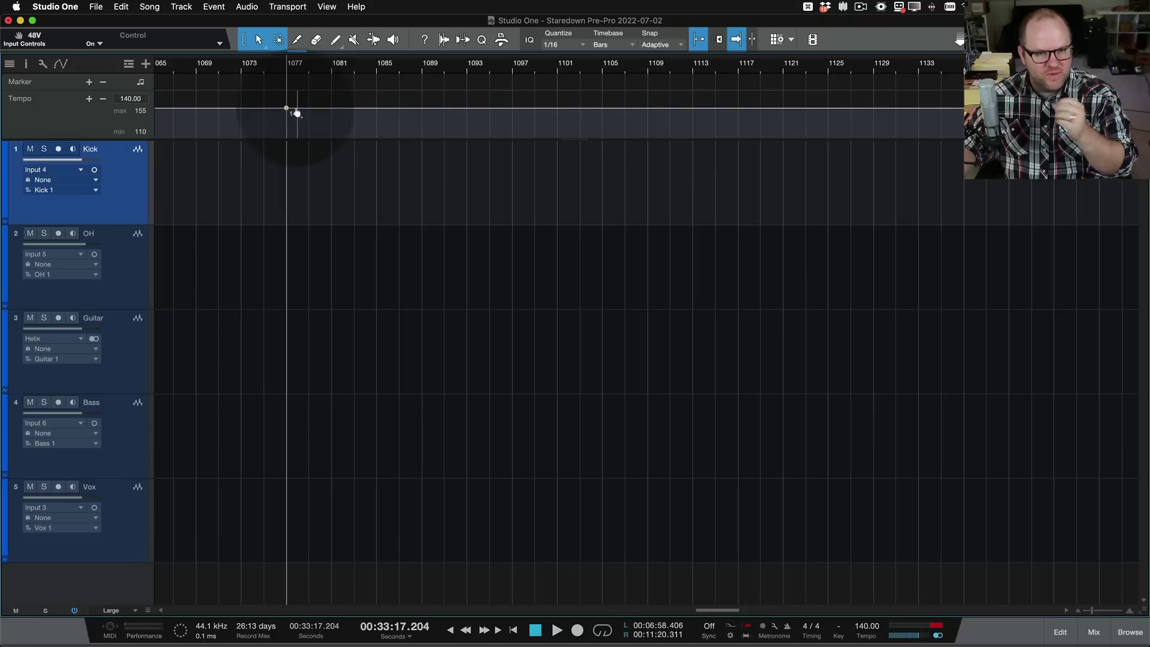
pyautogui.moveTo(301, 112); pyautogui.dragTo(310, 146)
pyautogui.press('space')
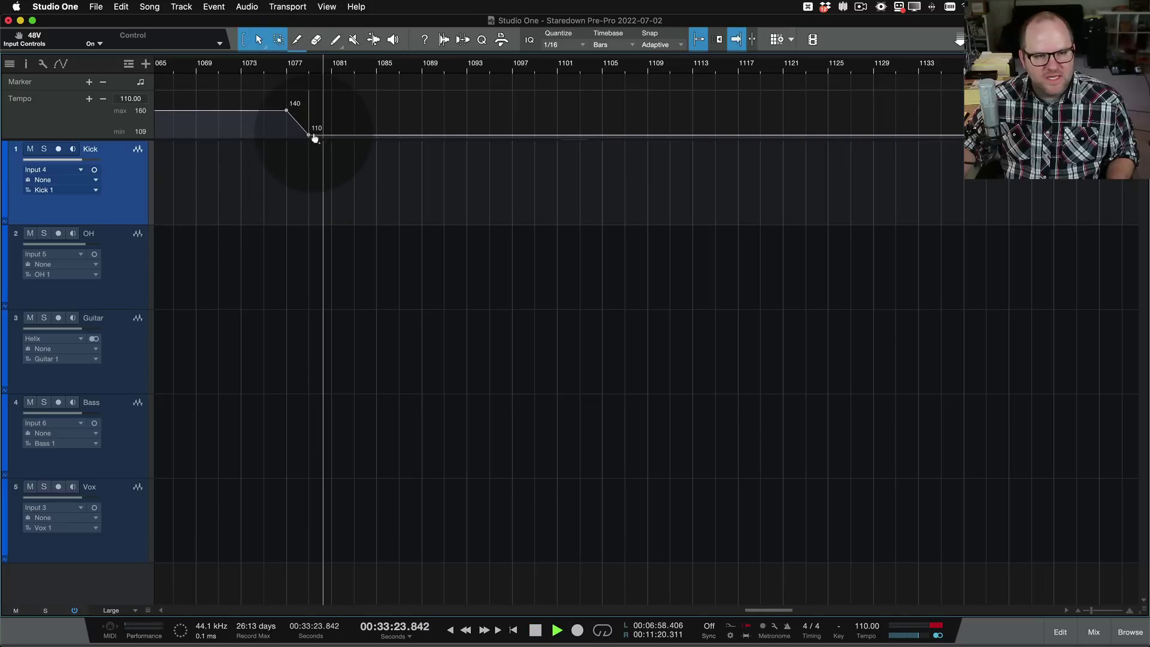
pyautogui.press('space')
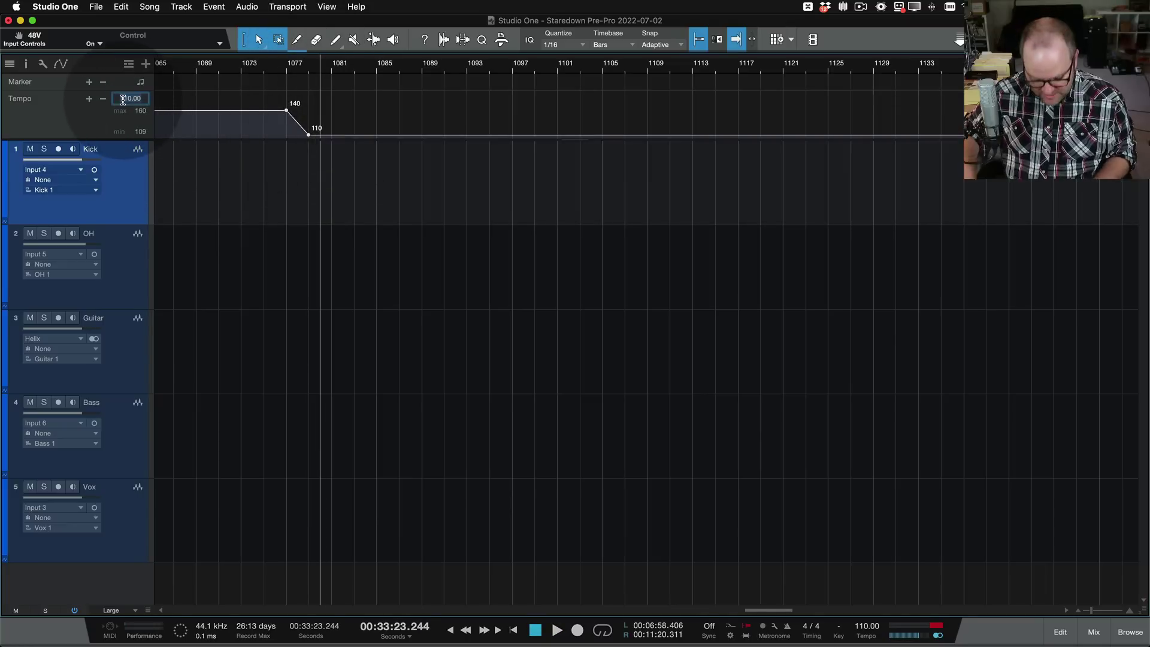
pyautogui.write('87')
pyautogui.press('Return')
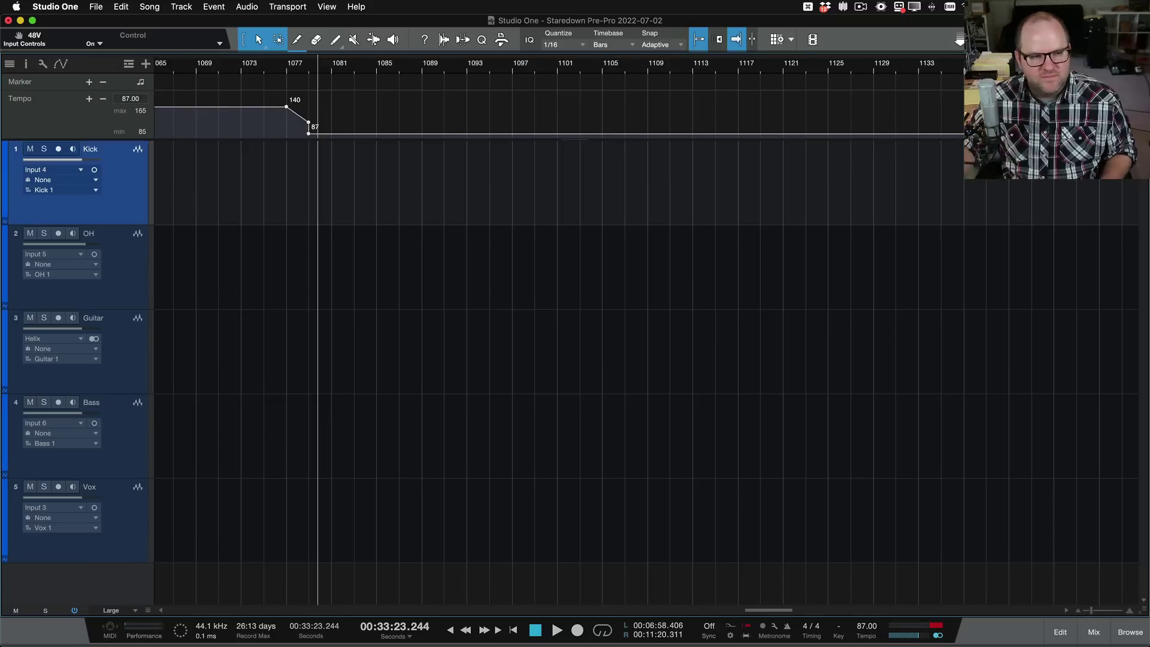
pyautogui.scroll(4, 342, 167)
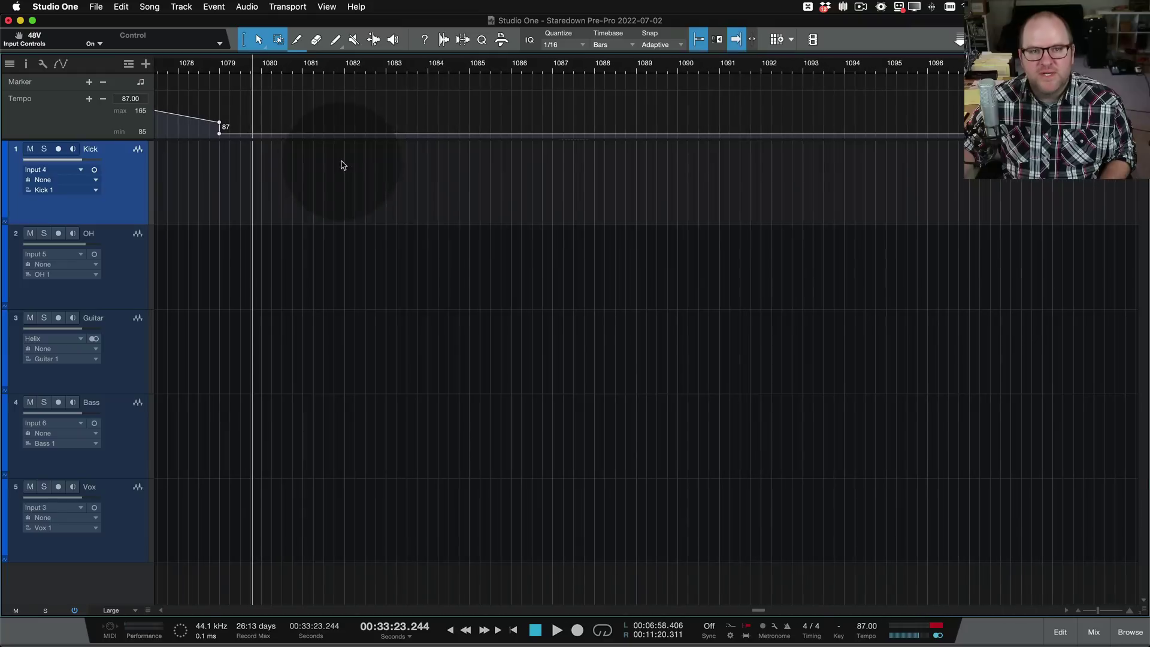
pyautogui.hscroll(-3, 277, 157)
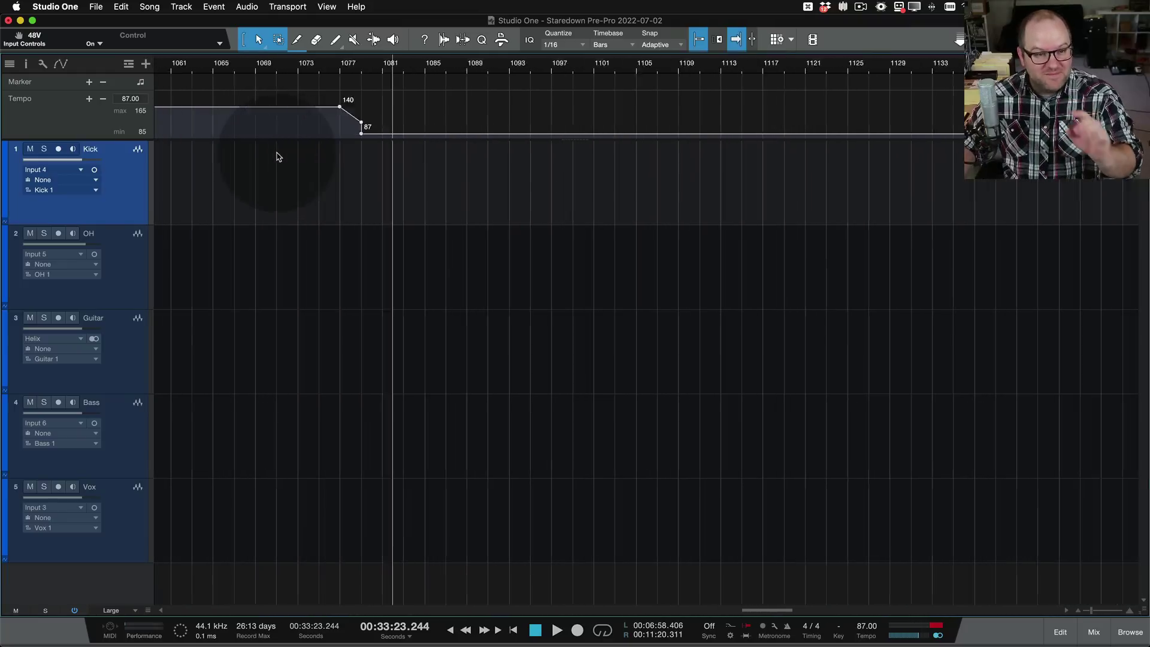
pyautogui.scroll(-5, 278, 159)
pyautogui.hscroll(-3, 232, 170)
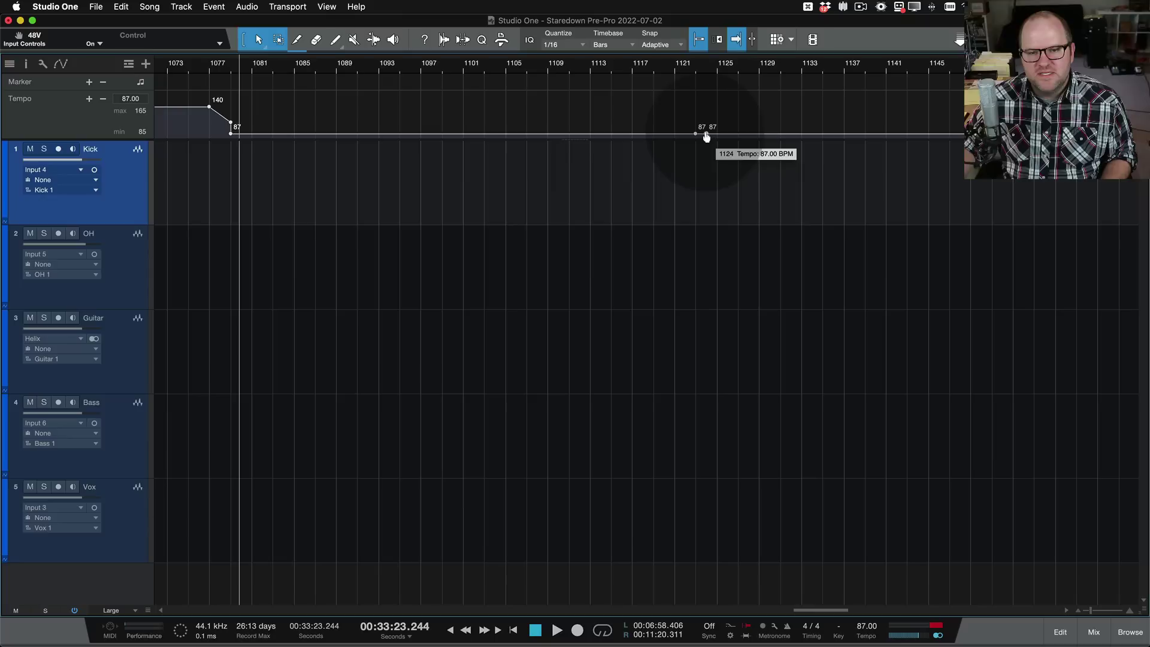
# - Raise the tempo point at bar 1124–1125 from 87 to 141 BPM
pyautogui.moveTo(707, 137); pyautogui.dragTo(707, 106)
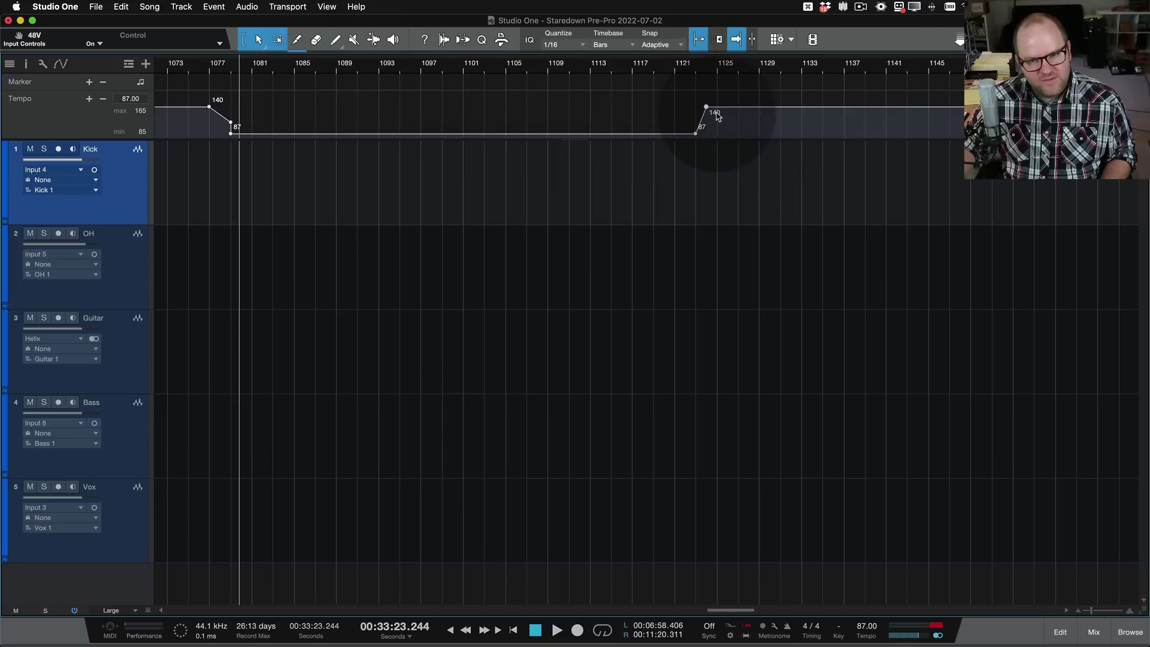
pyautogui.click(737, 68)
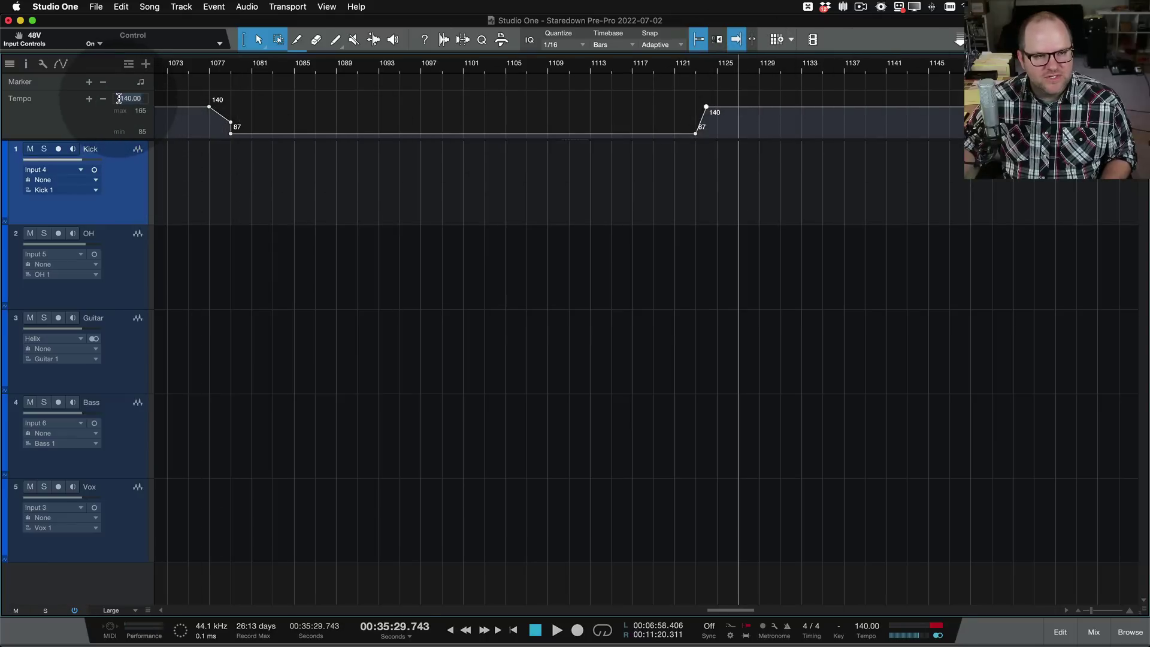
pyautogui.write('1')
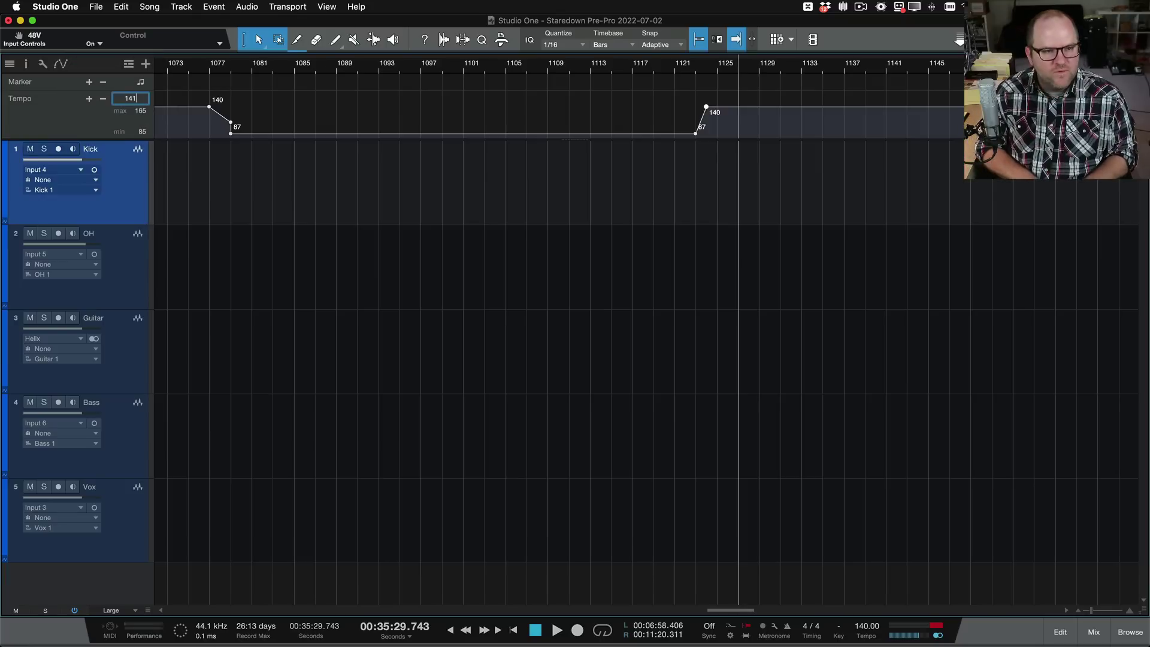
pyautogui.click(708, 105)
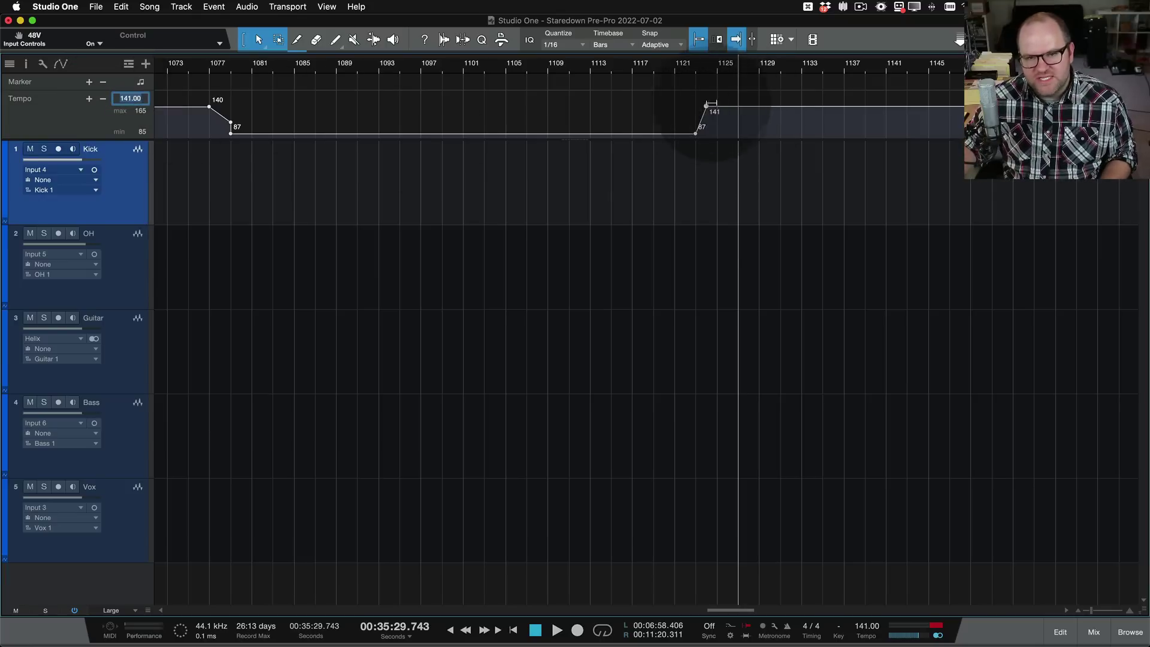
pyautogui.click(553, 171)
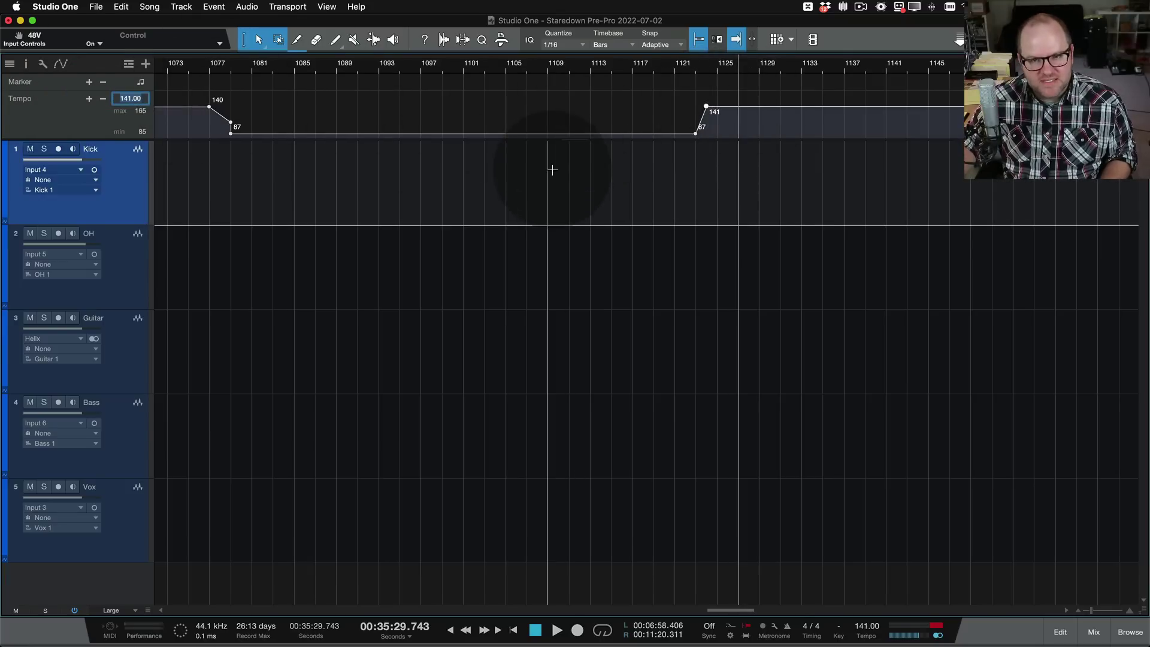
pyautogui.scroll(-10, 552, 170)
pyautogui.click(612, 145)
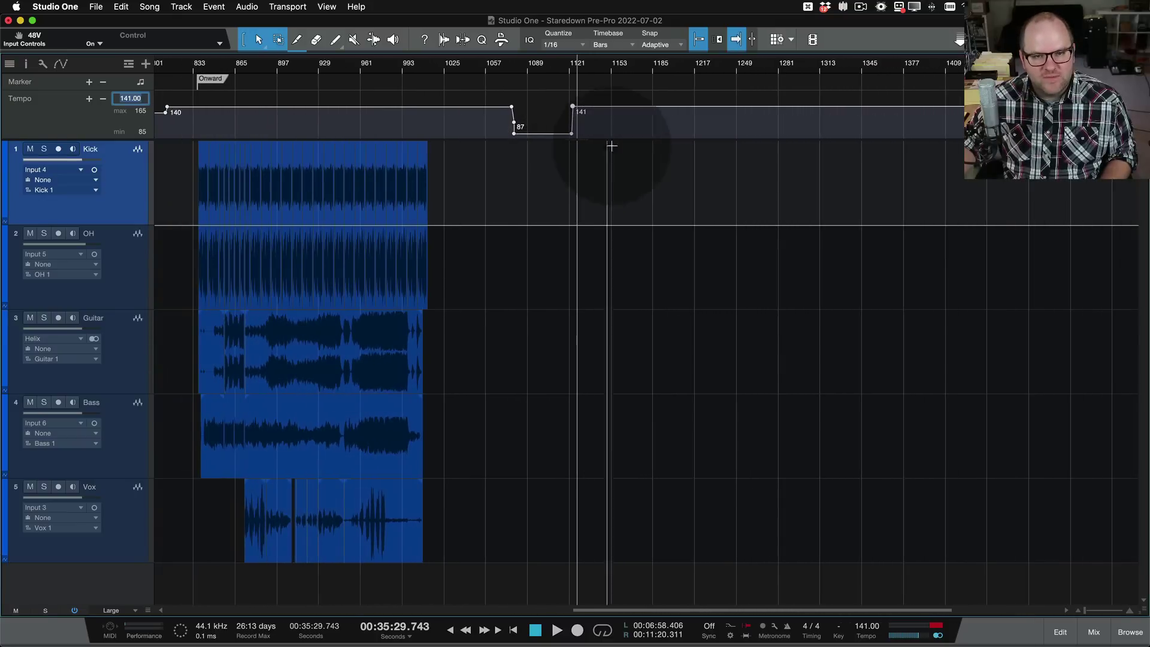
pyautogui.click(582, 183)
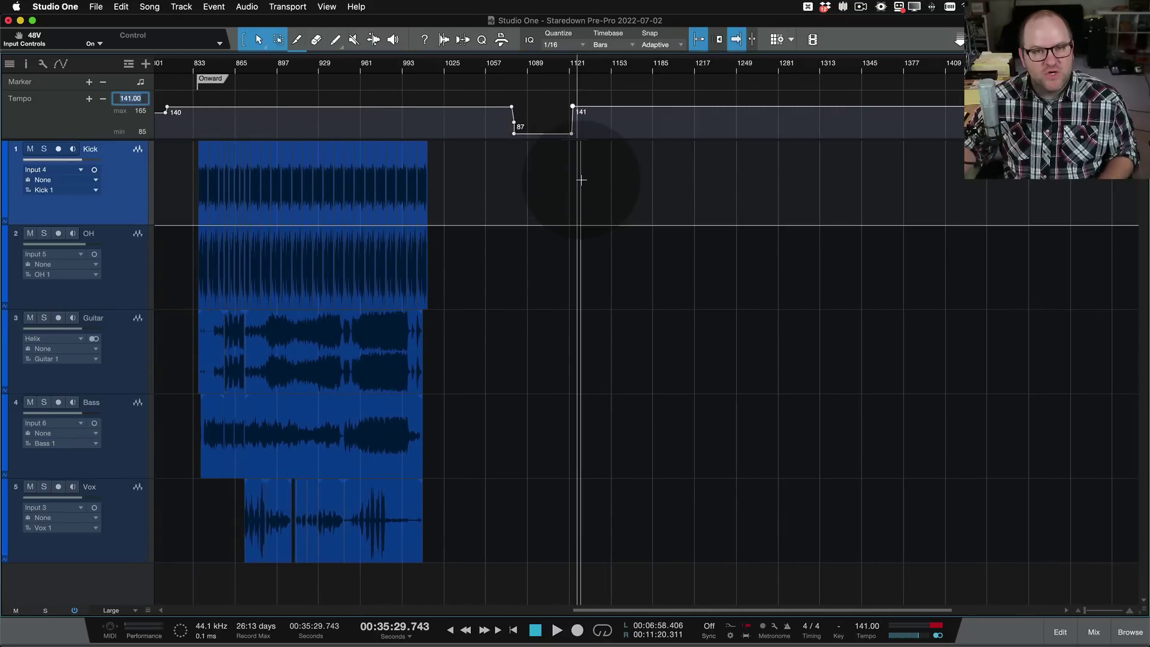
pyautogui.hscroll(-15, 443, 134)
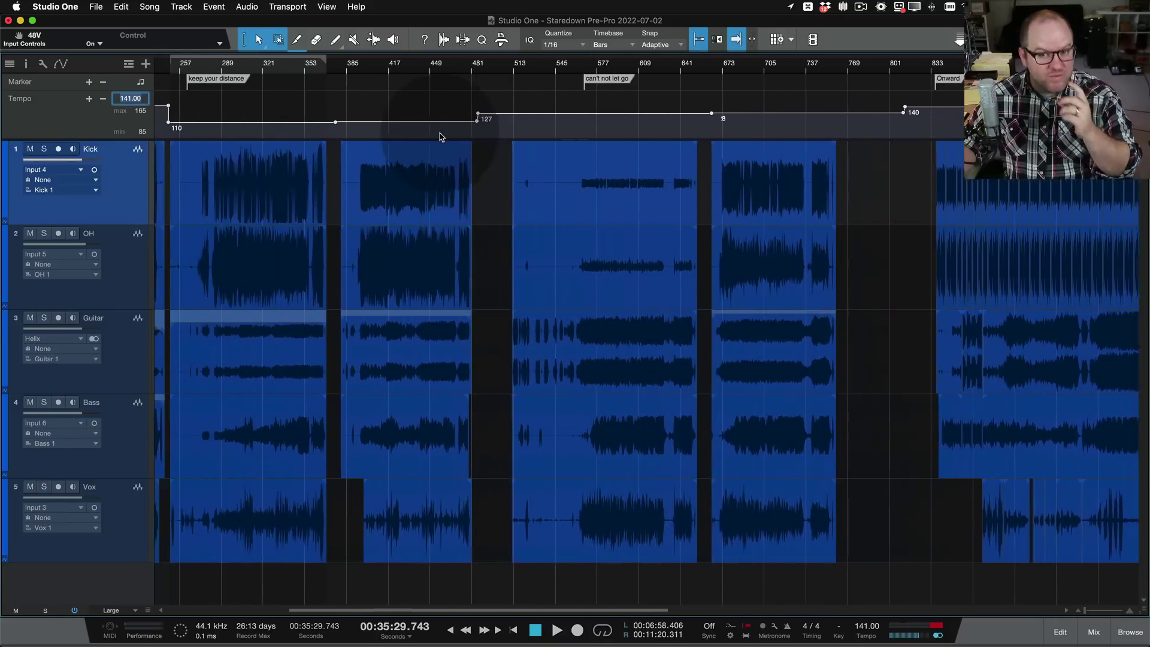
pyautogui.click(251, 179)
pyautogui.scroll(-5, 254, 179)
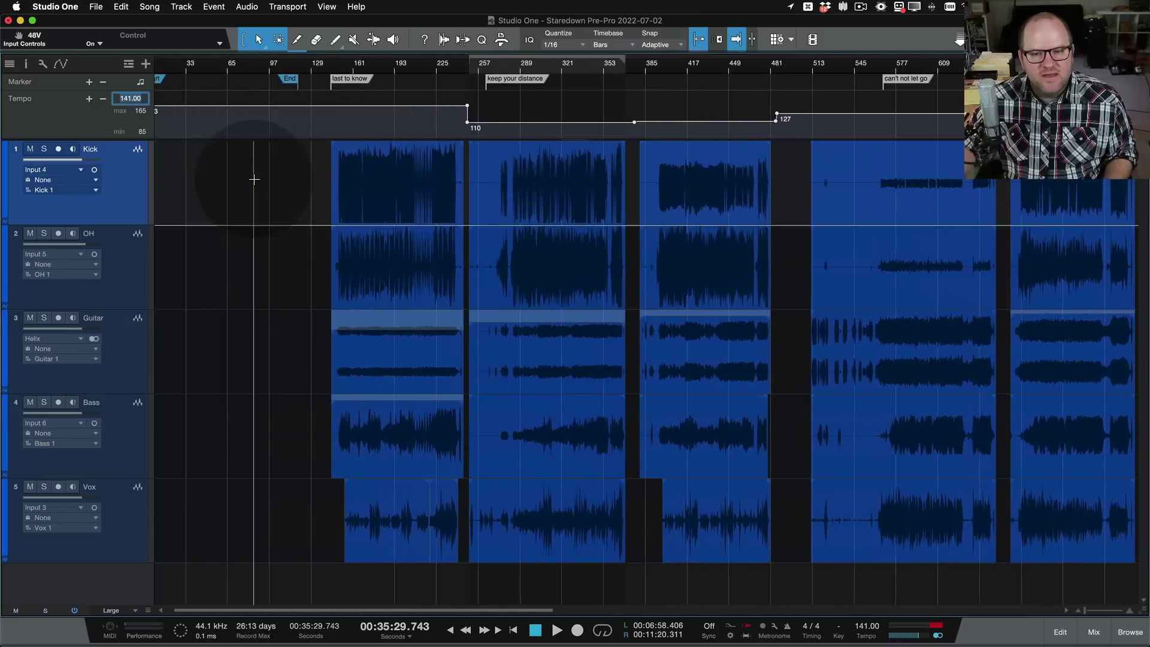
pyautogui.scroll(1, 254, 180)
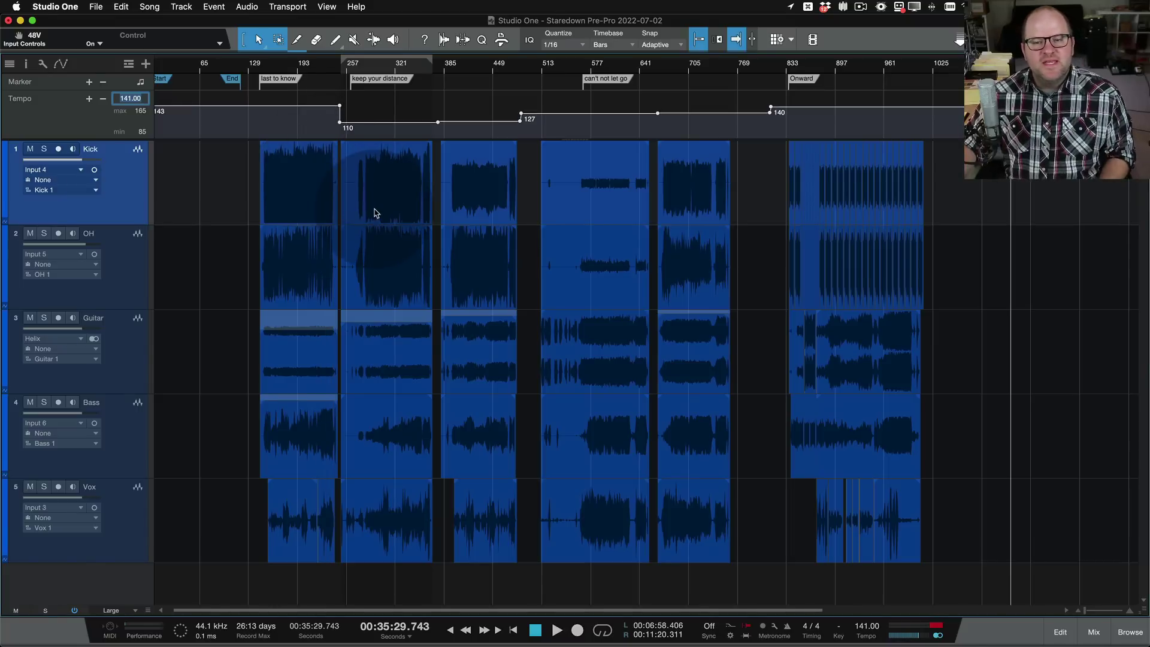
pyautogui.scroll(4, 374, 213)
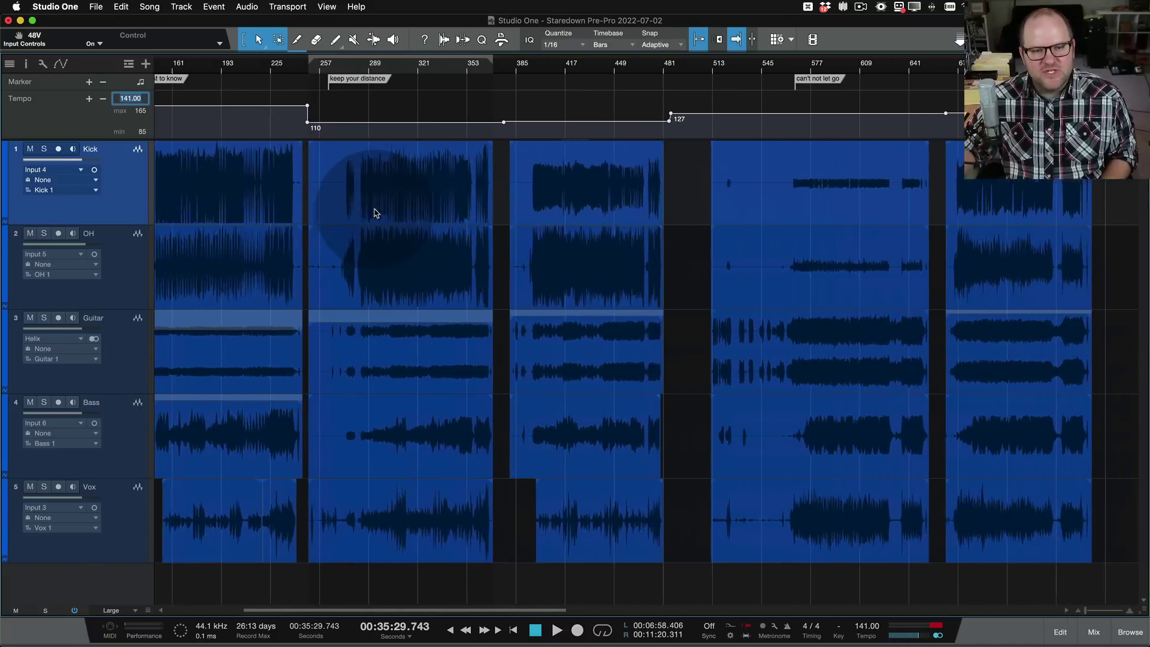
pyautogui.scroll(6, 374, 212)
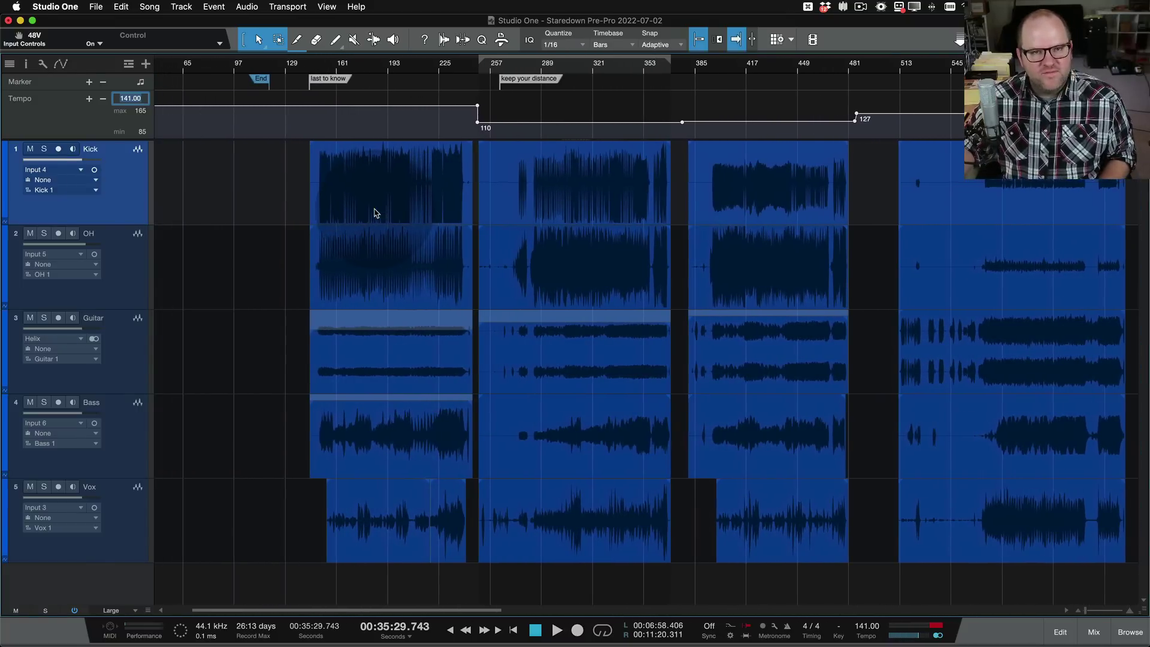
pyautogui.hscroll(-2, 374, 213)
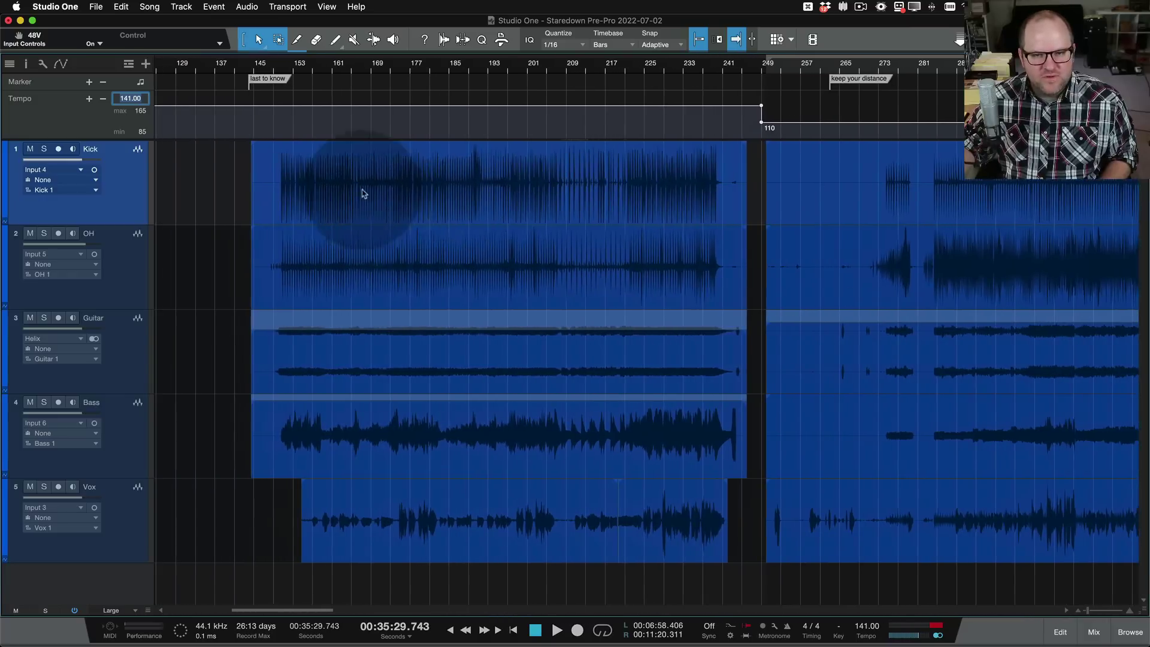
pyautogui.click(191, 118)
pyautogui.click(280, 125)
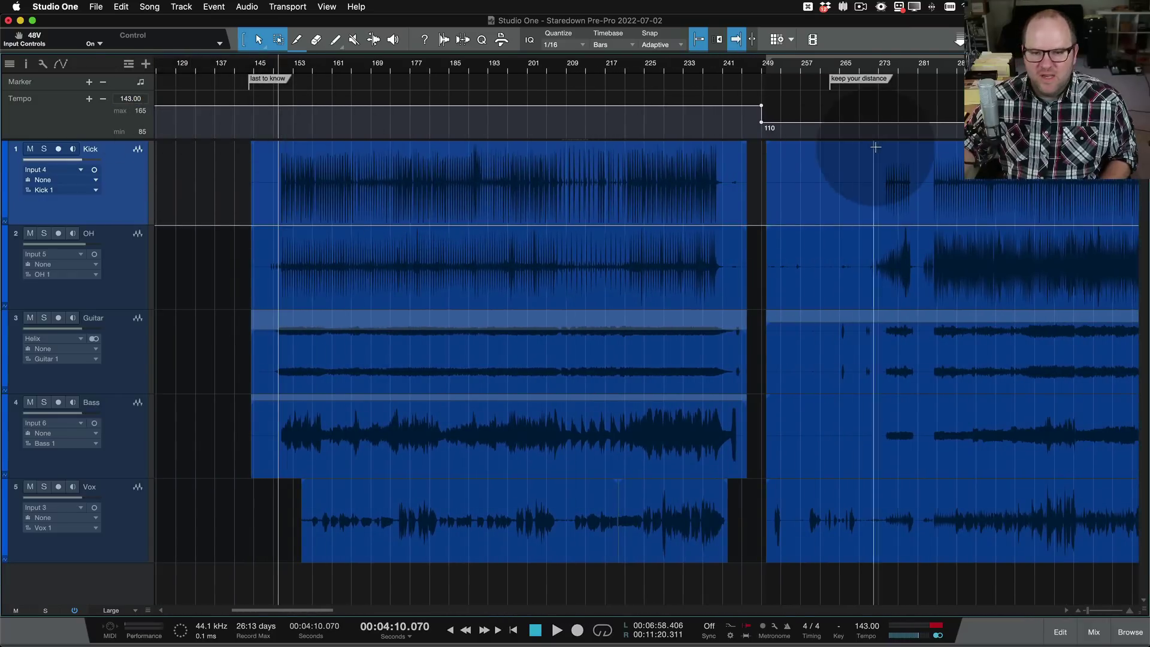
pyautogui.hscroll(10, 824, 206)
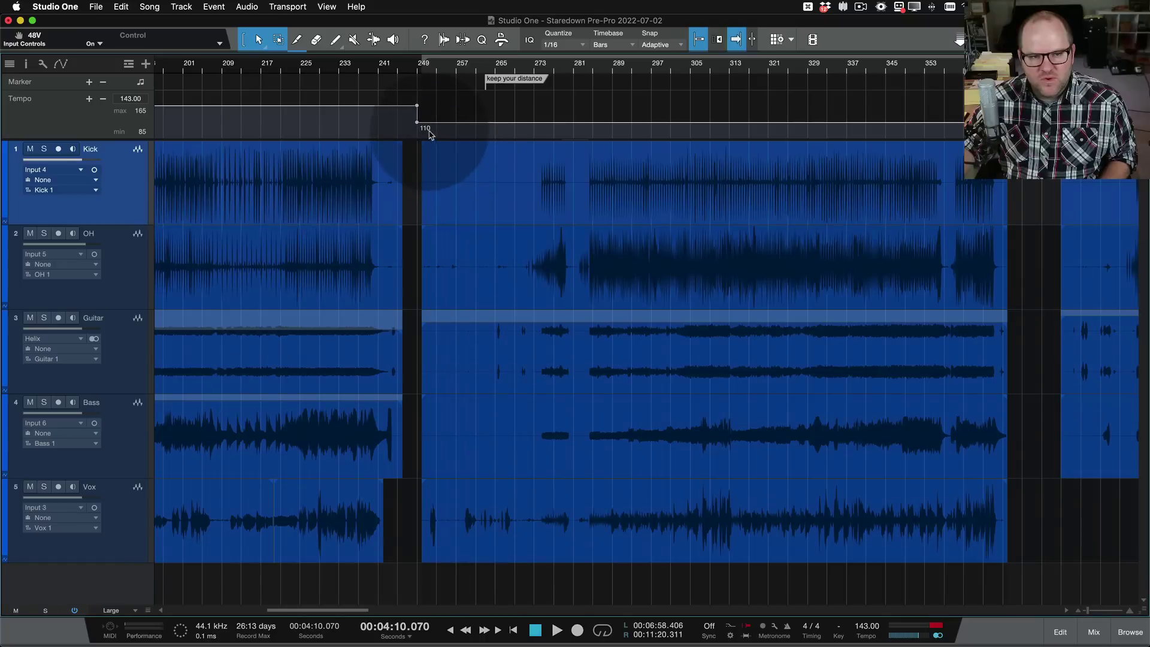
pyautogui.hscroll(2, 930, 276)
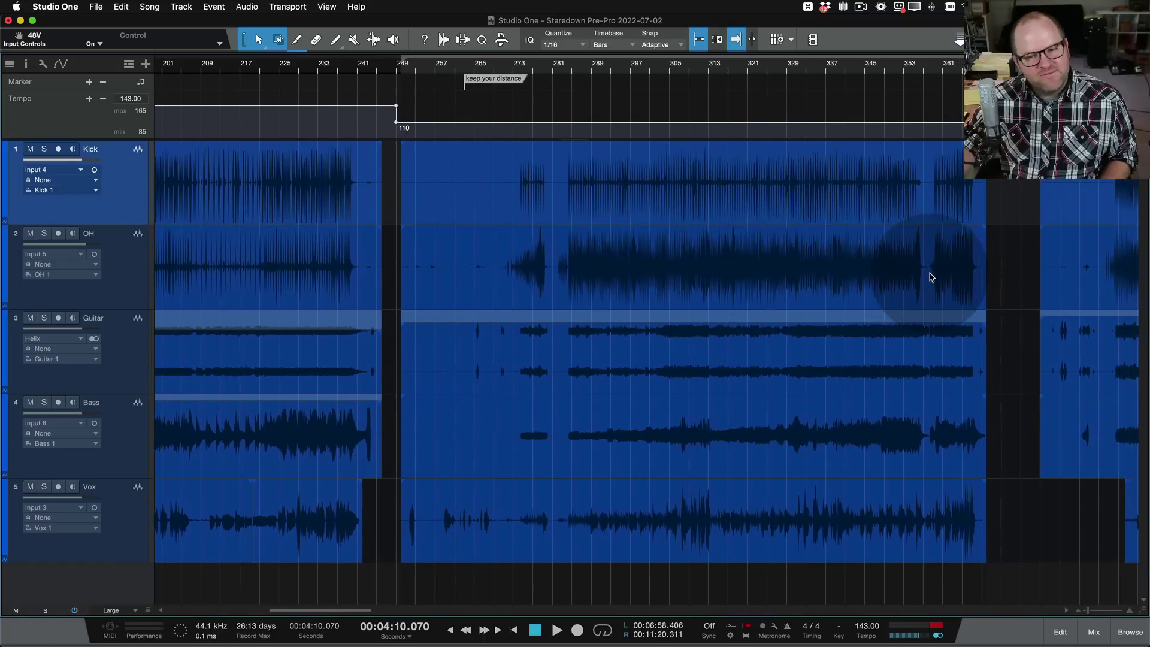
pyautogui.hscroll(8, 929, 278)
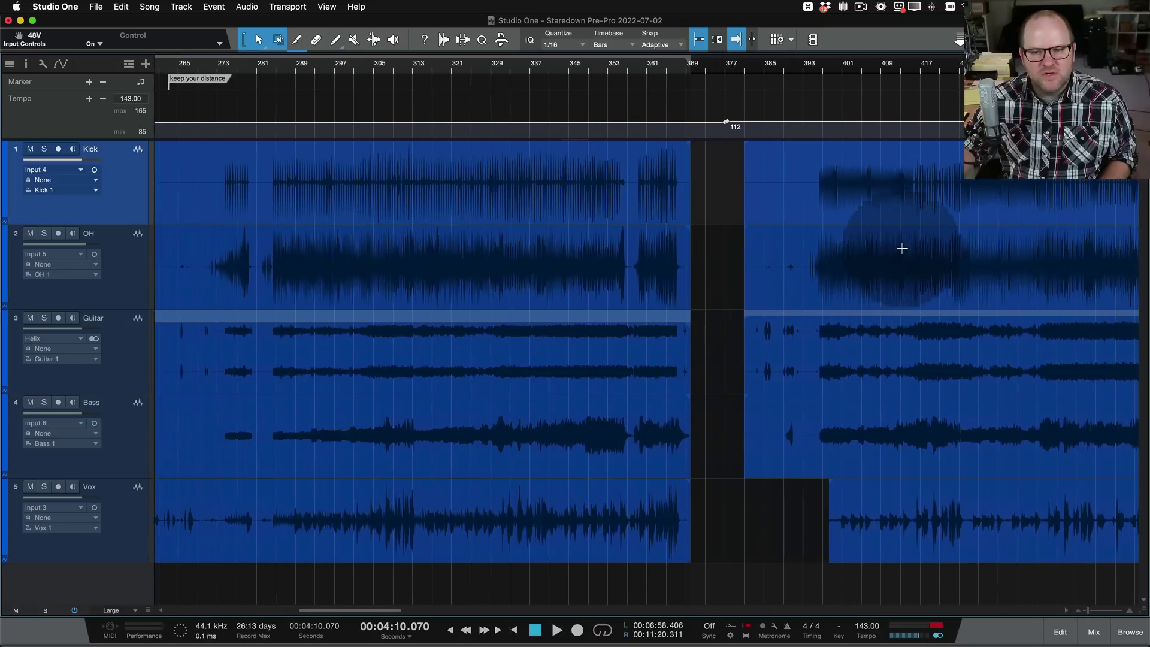
pyautogui.scroll(-3, 835, 218)
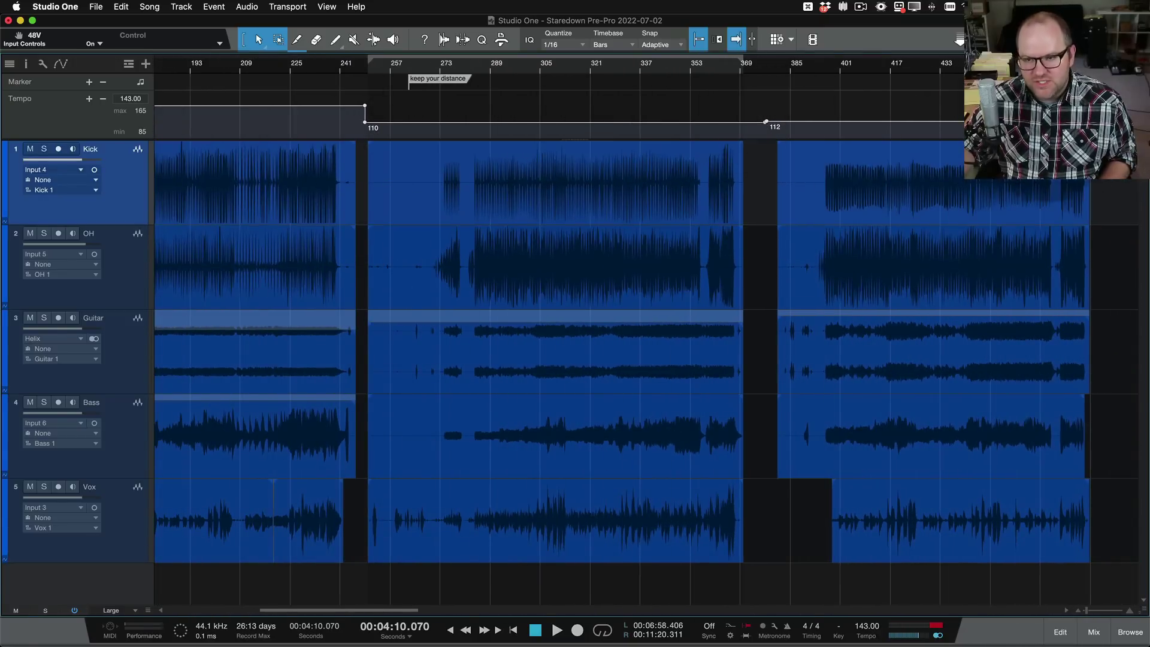
pyautogui.hscroll(3, 1045, 199)
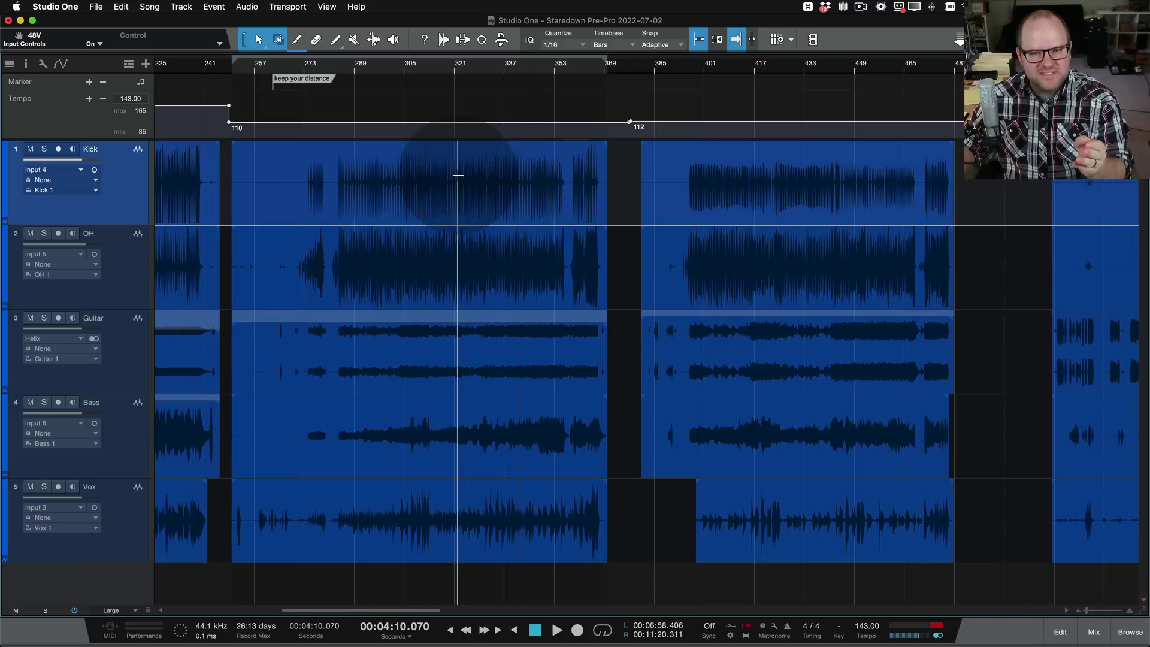
pyautogui.hscroll(3, 569, 167)
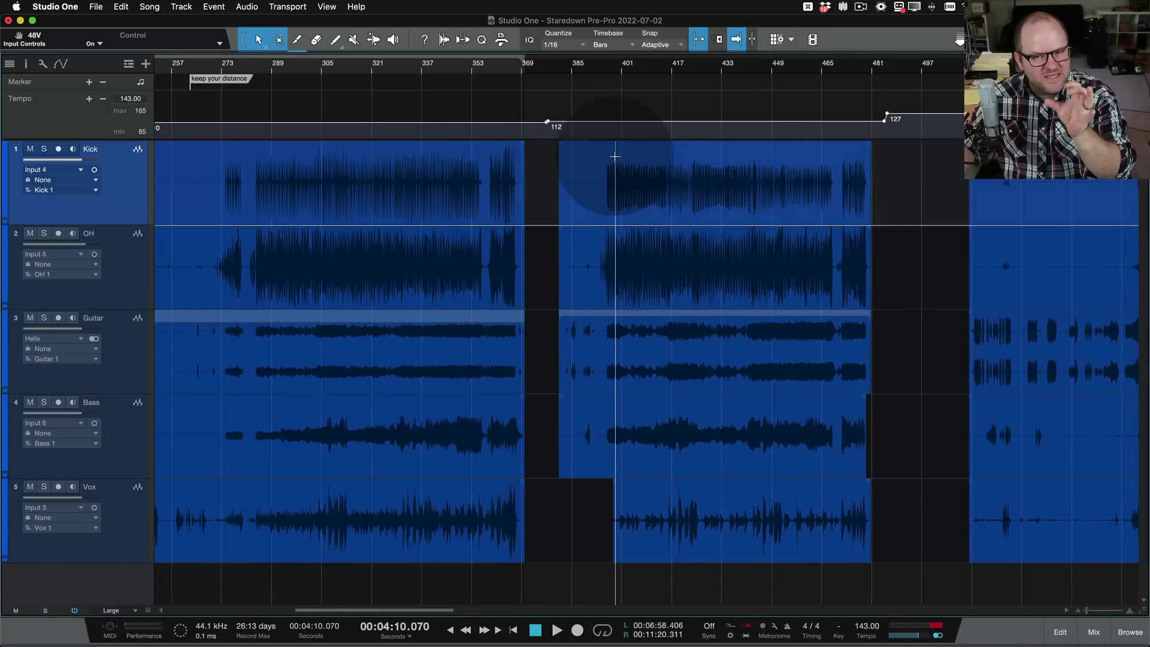
pyautogui.hscroll(1, 672, 212)
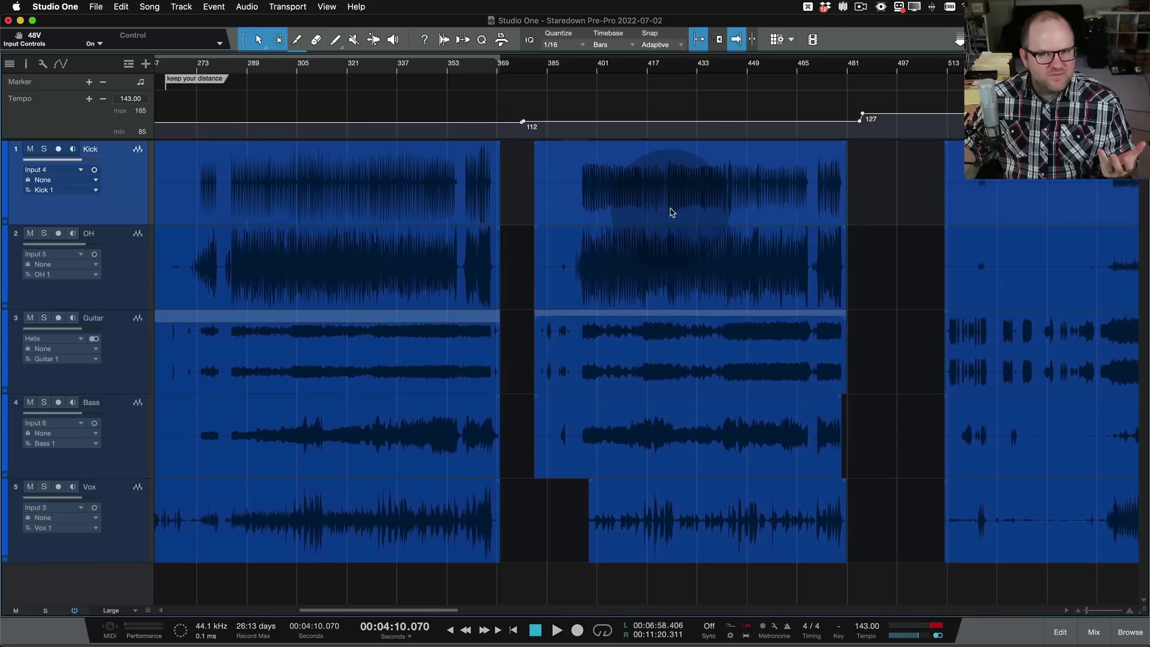
pyautogui.hscroll(-5, 536, 216)
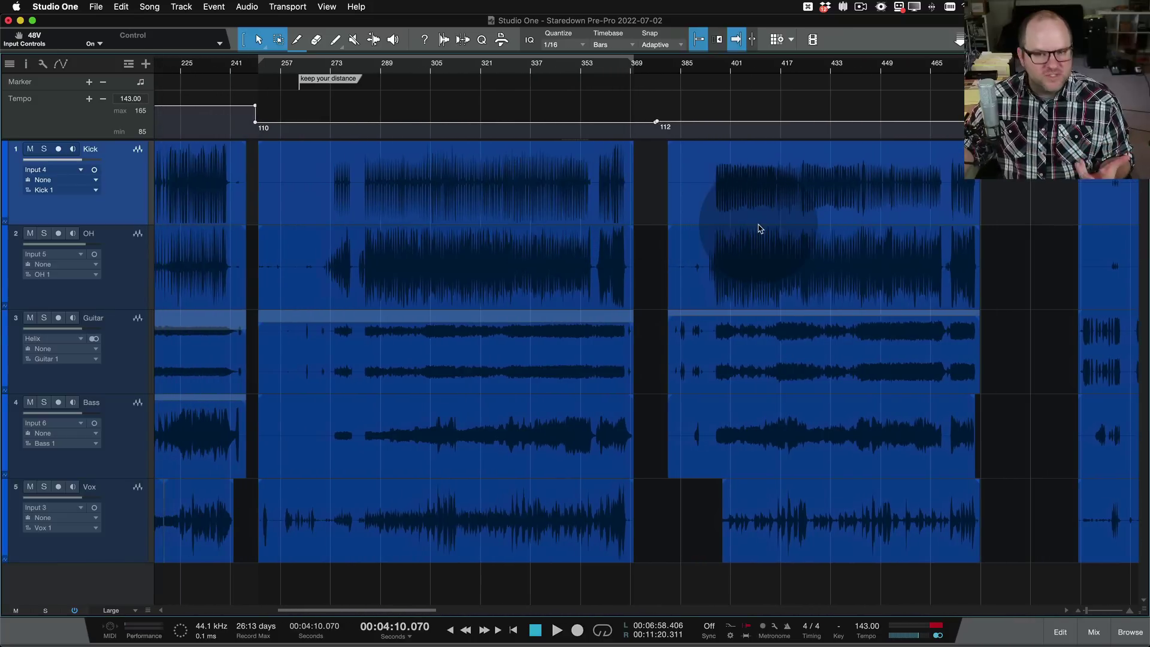
pyautogui.hscroll(2, 759, 228)
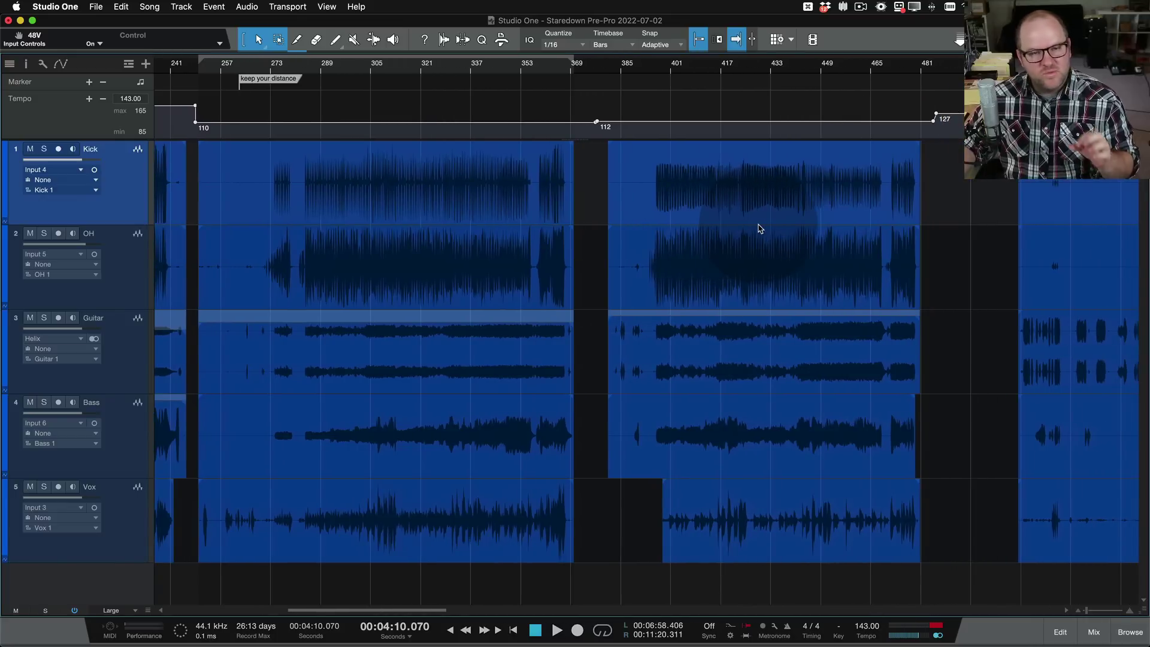
pyautogui.hscroll(3, 760, 229)
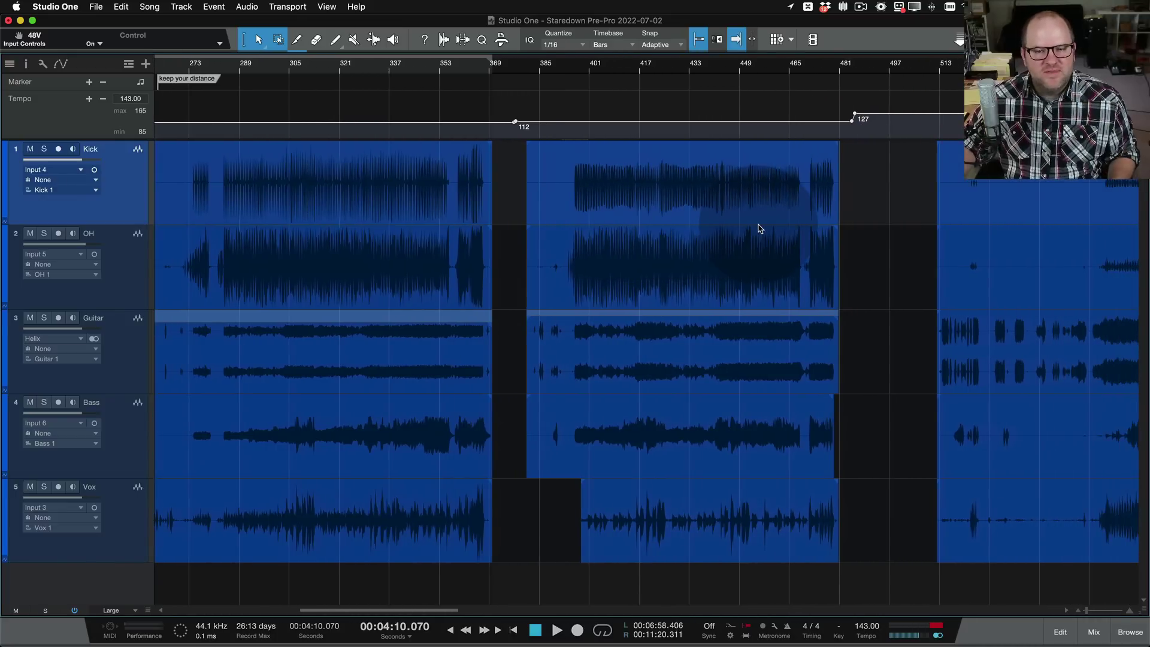
pyautogui.hscroll(9, 759, 226)
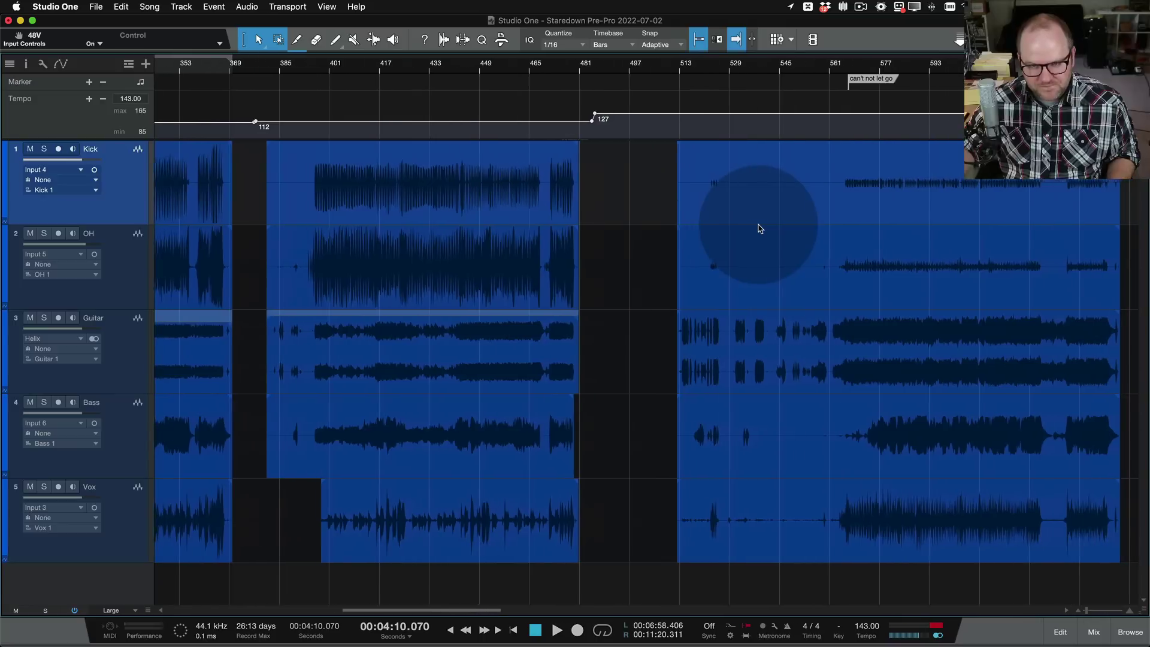
pyautogui.hscroll(11, 641, 154)
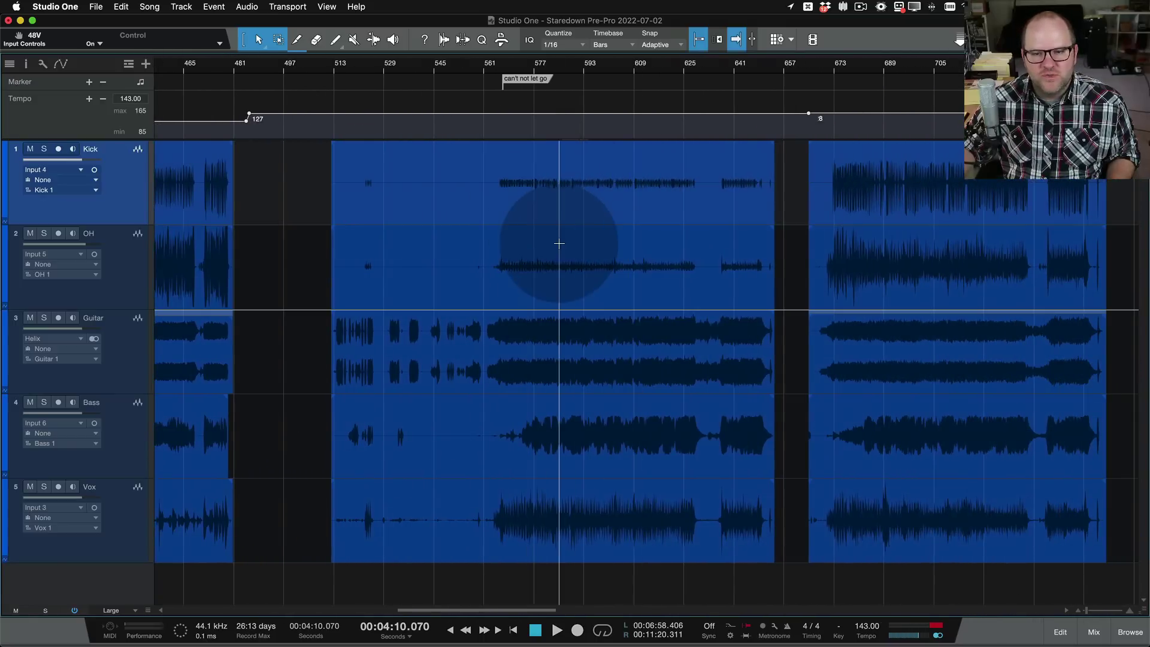
pyautogui.press('w')
pyautogui.press('w')
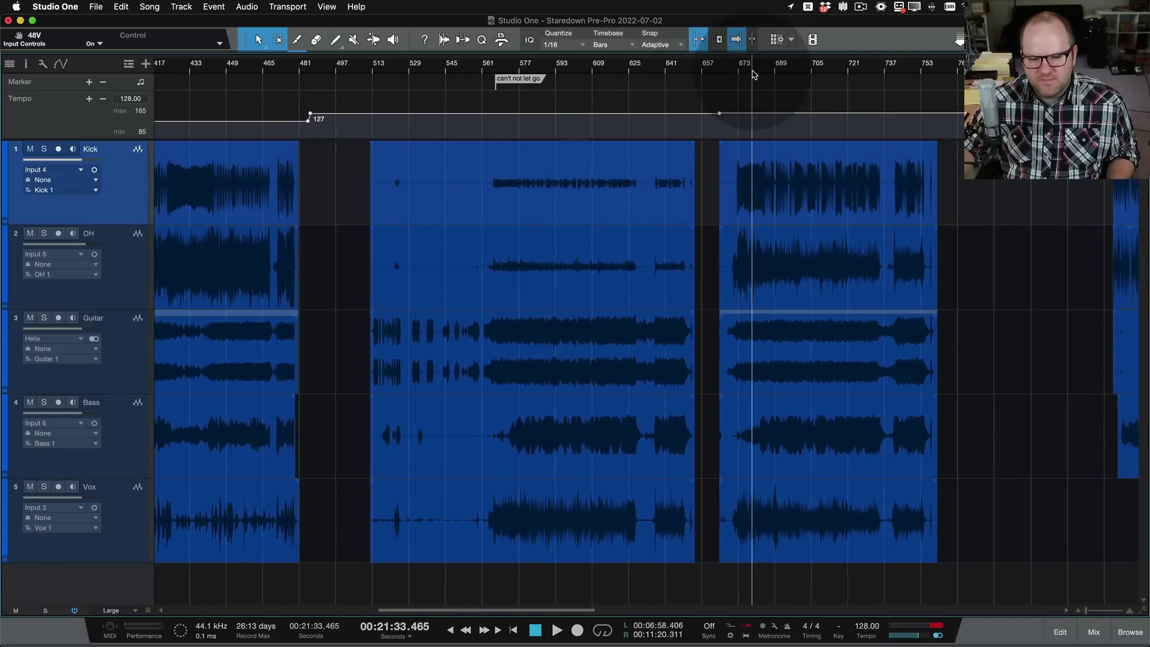
pyautogui.click(494, 174)
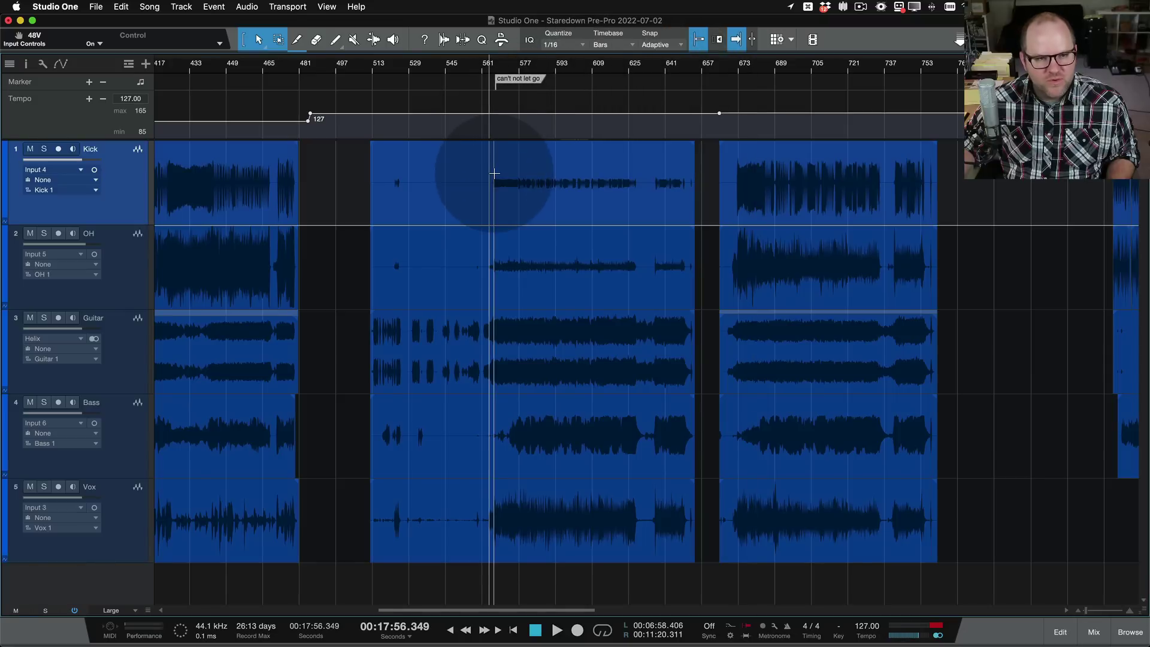
pyautogui.hscroll(5, 494, 173)
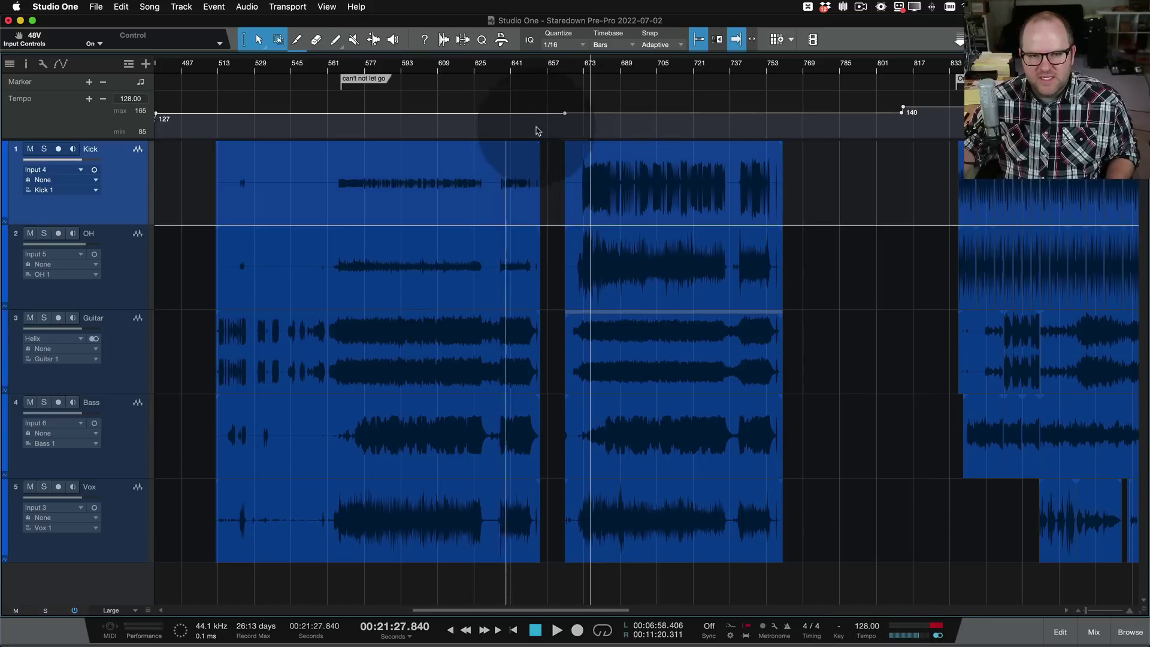
pyautogui.click(572, 120)
pyautogui.scroll(10, 569, 124)
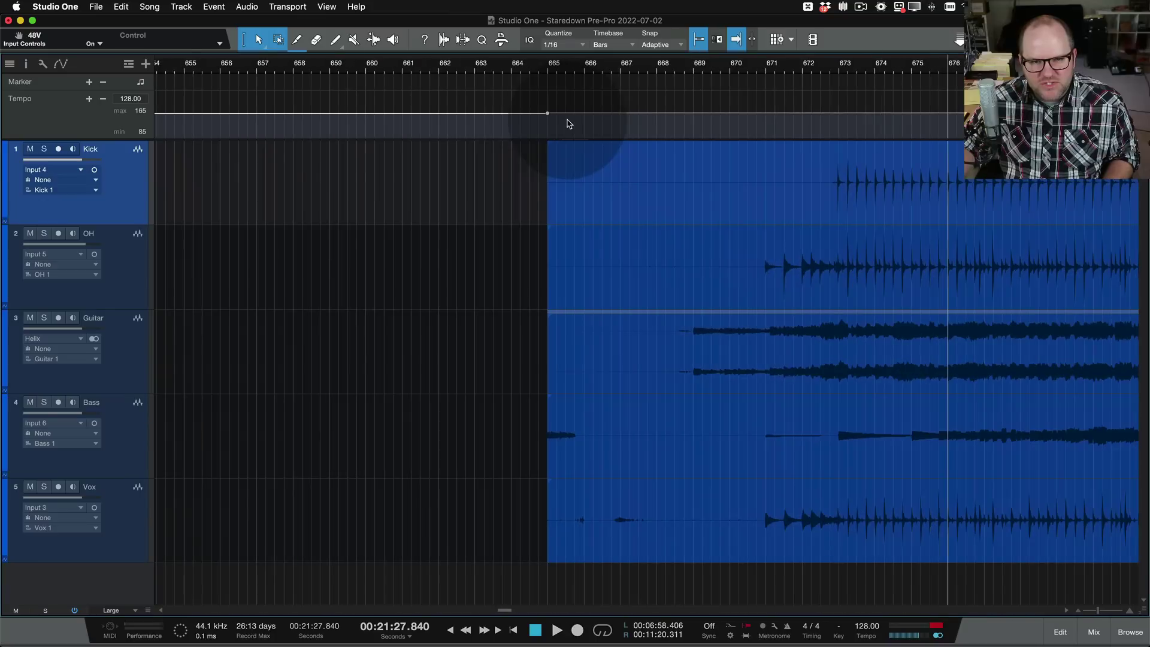
pyautogui.scroll(-10, 567, 121)
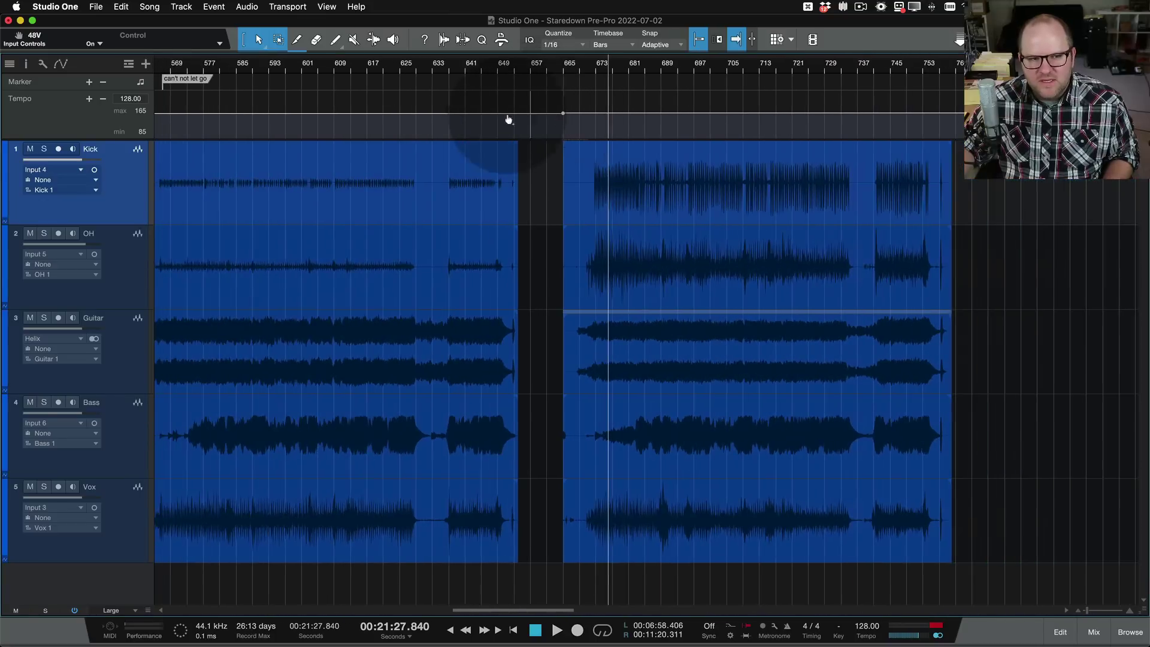
pyautogui.click(122, 99)
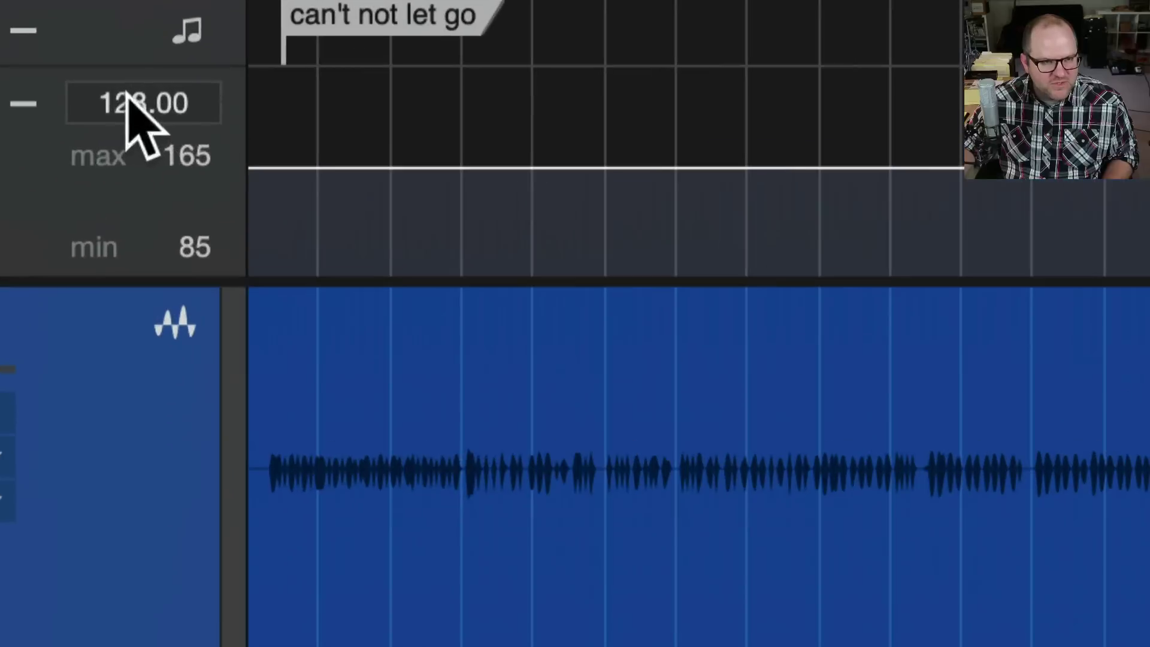
pyautogui.click(645, 93)
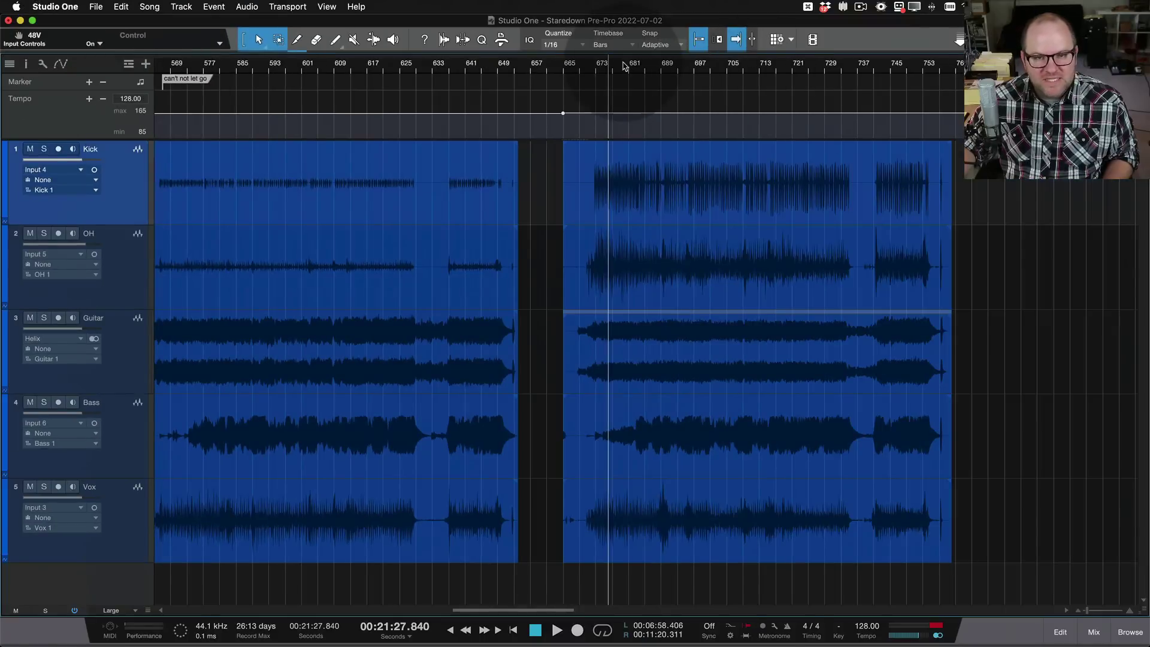
pyautogui.click(795, 493)
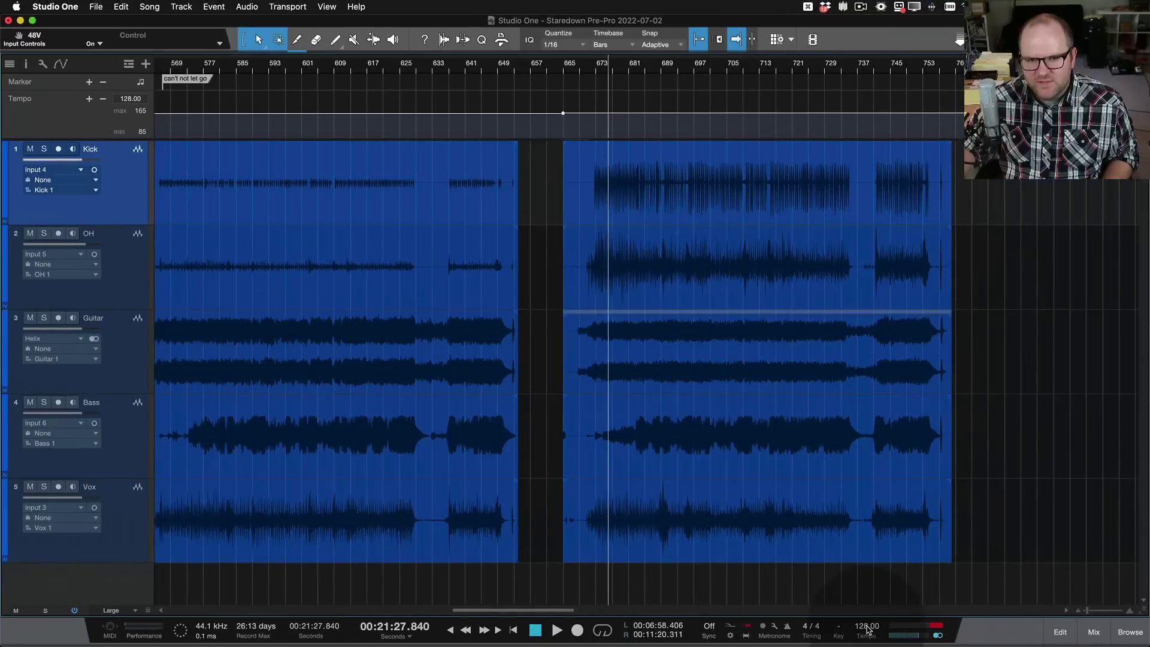
pyautogui.click(687, 91)
pyautogui.hscroll(15, 650, 185)
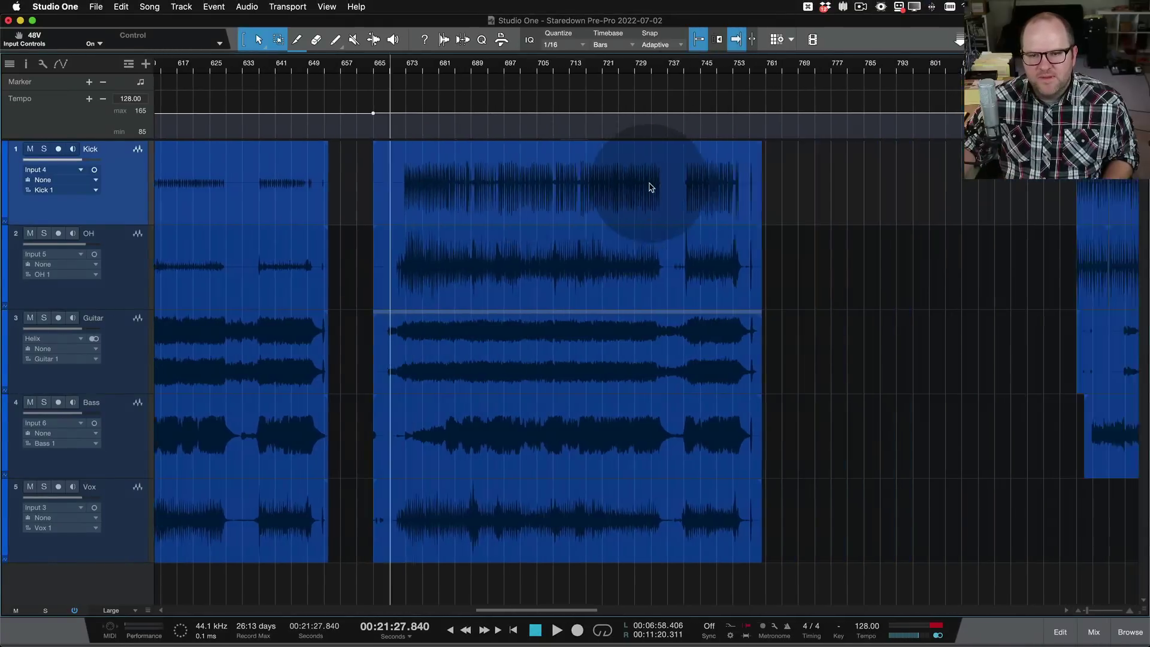
pyautogui.scroll(-4, 834, 179)
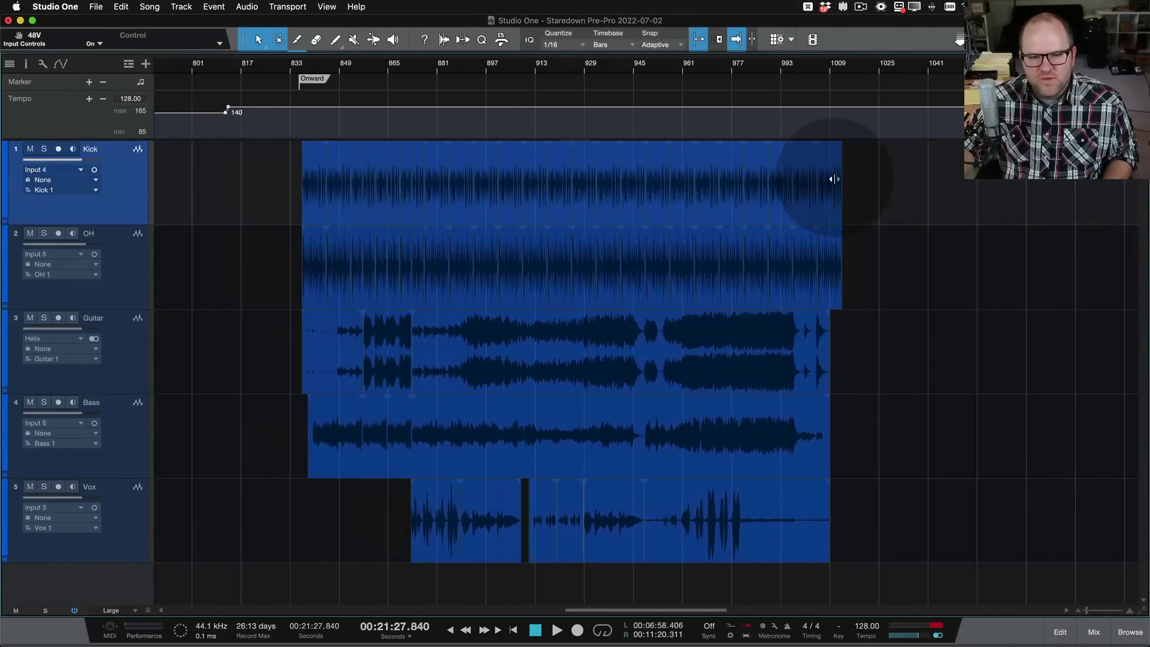
pyautogui.scroll(-2, 568, 312)
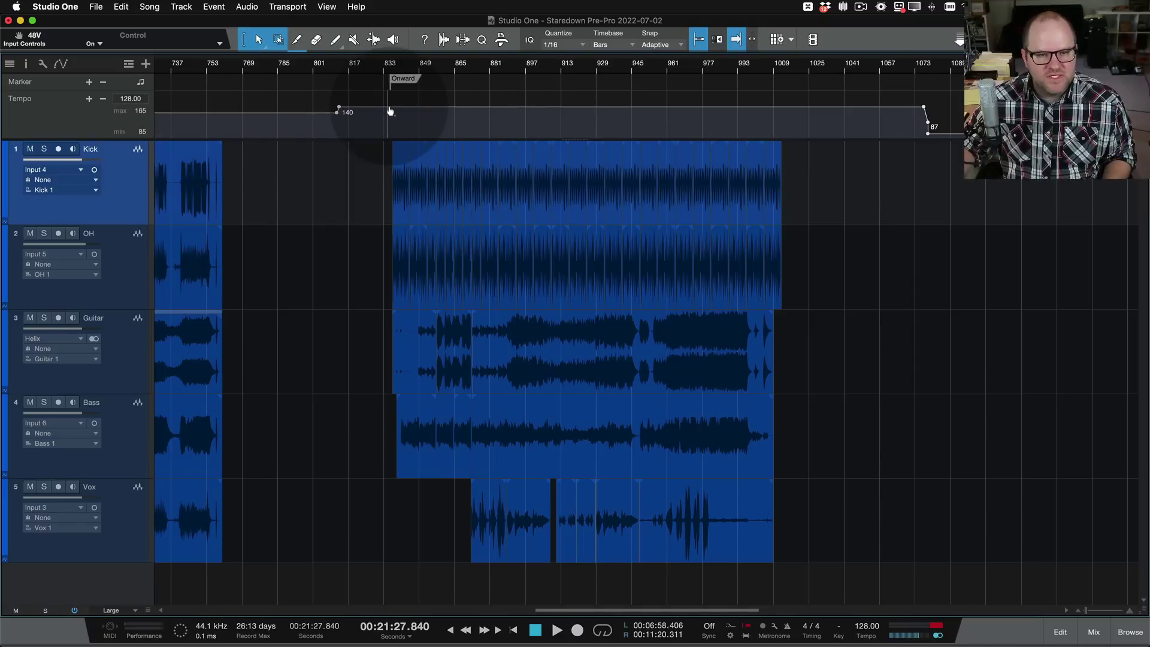
pyautogui.press('w')
pyautogui.press('w')
pyautogui.hscroll(-5, 359, 112)
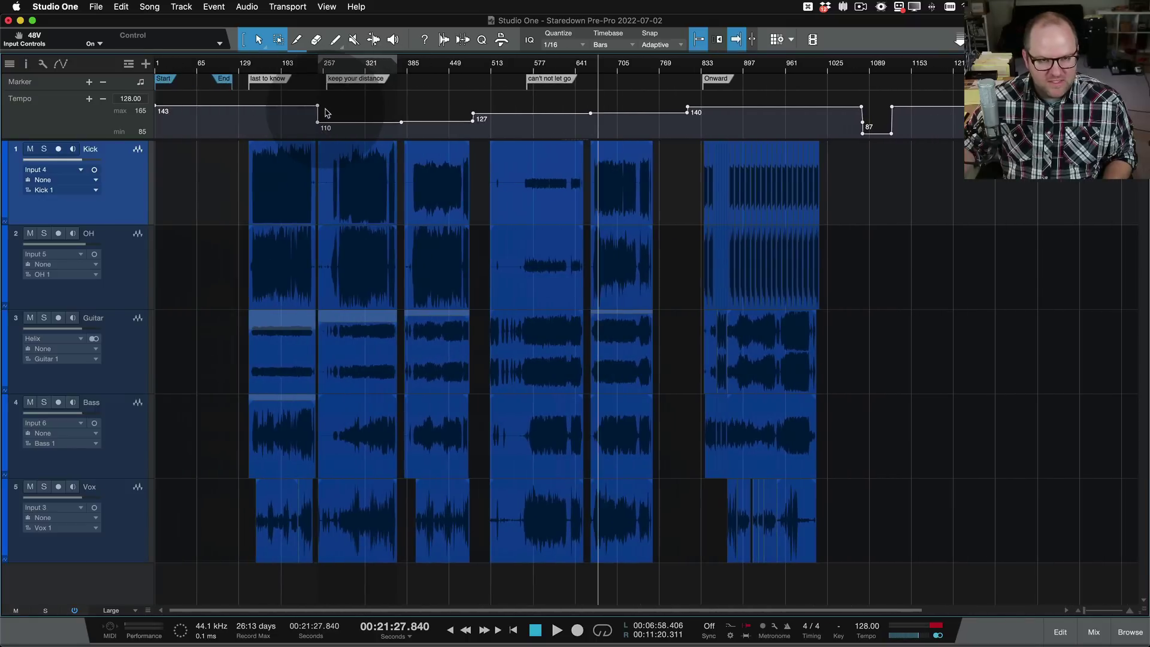
pyautogui.click(357, 78)
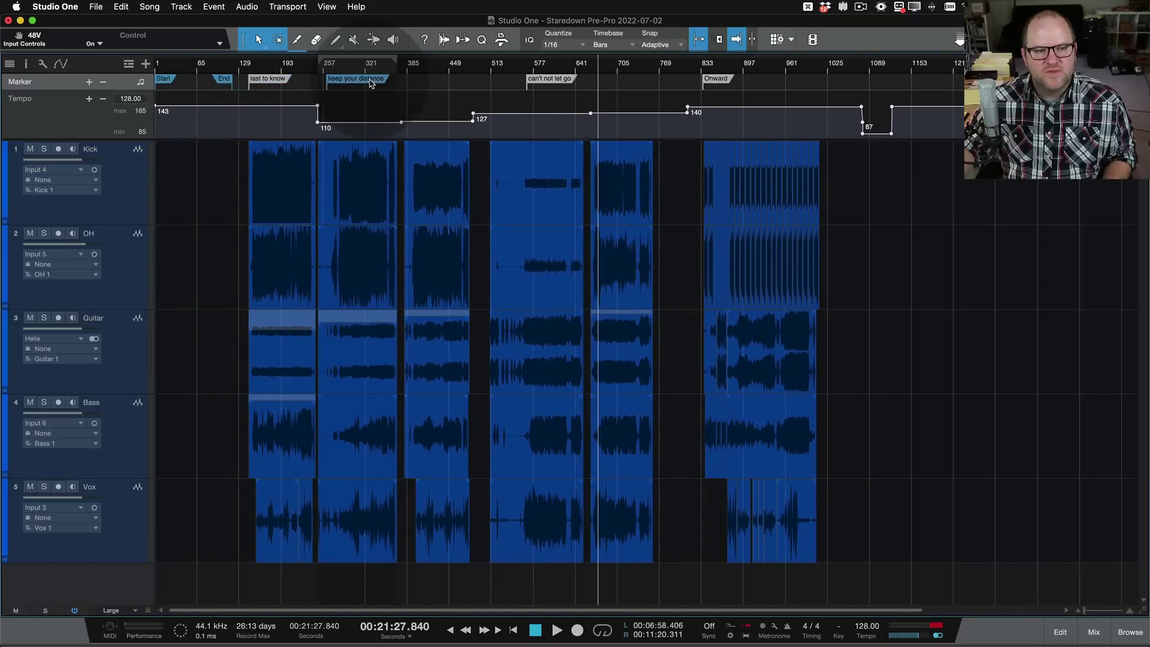
pyautogui.click(541, 79)
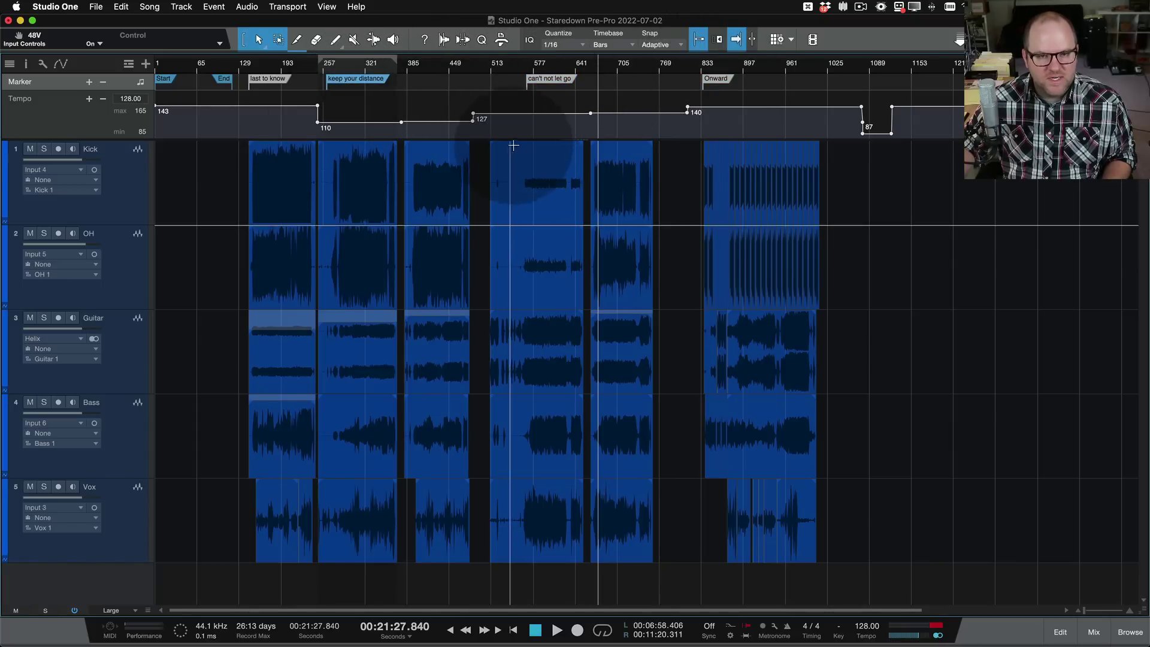
pyautogui.press('e')
pyautogui.press('e')
pyautogui.press('e')
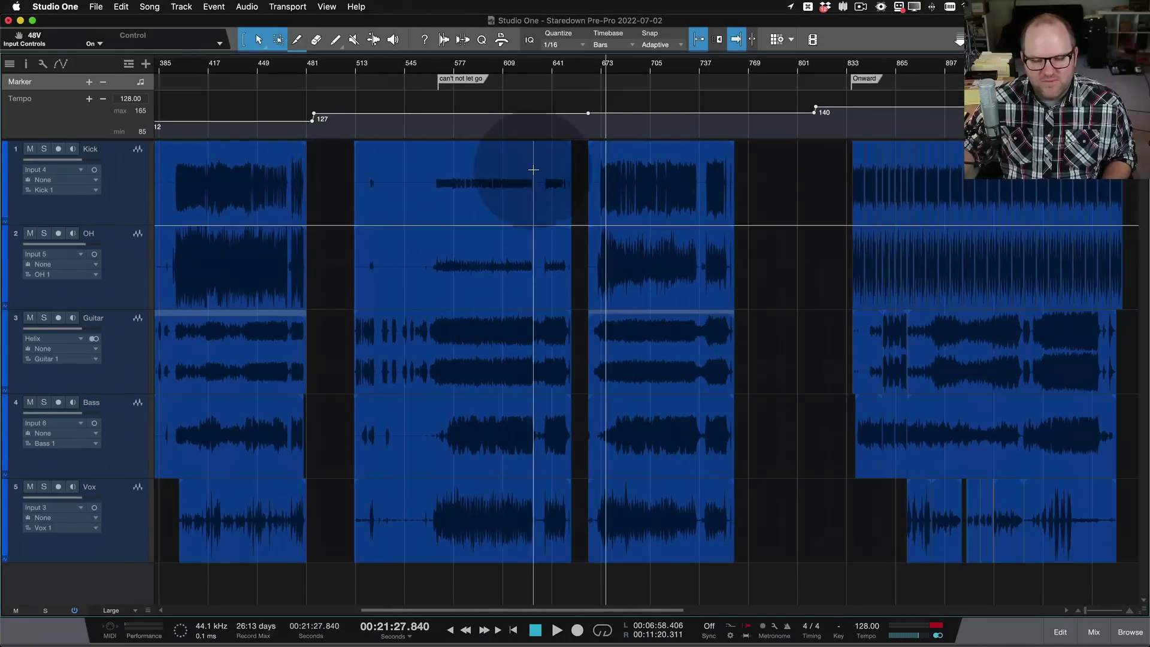
pyautogui.click(598, 169)
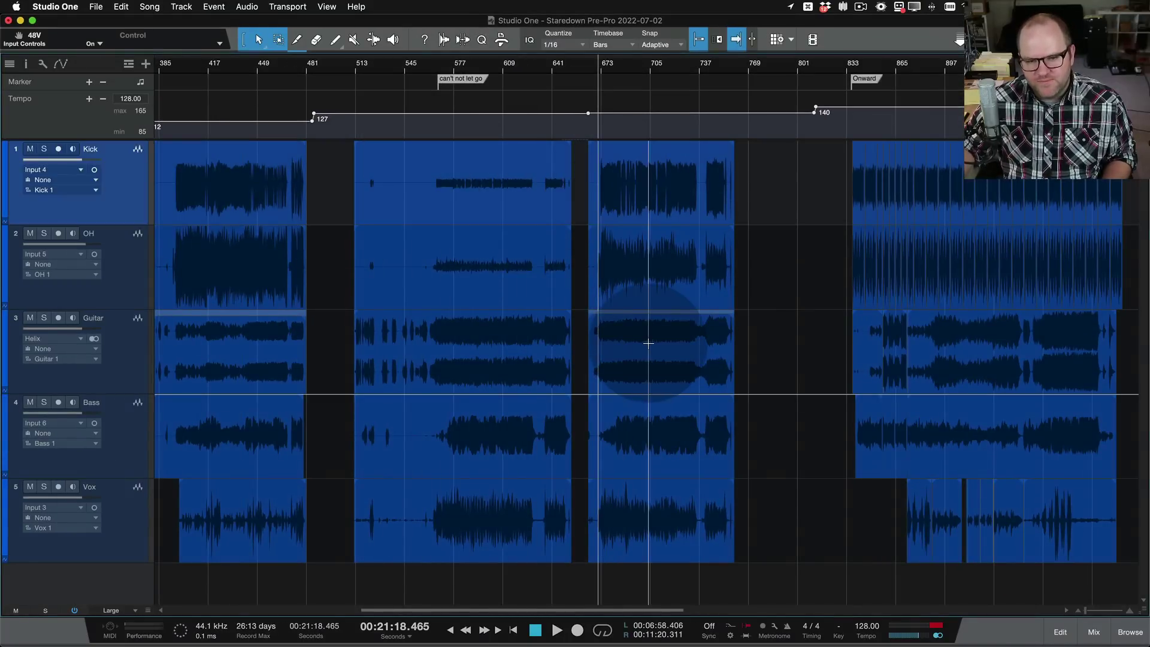
pyautogui.scroll(5, 648, 343)
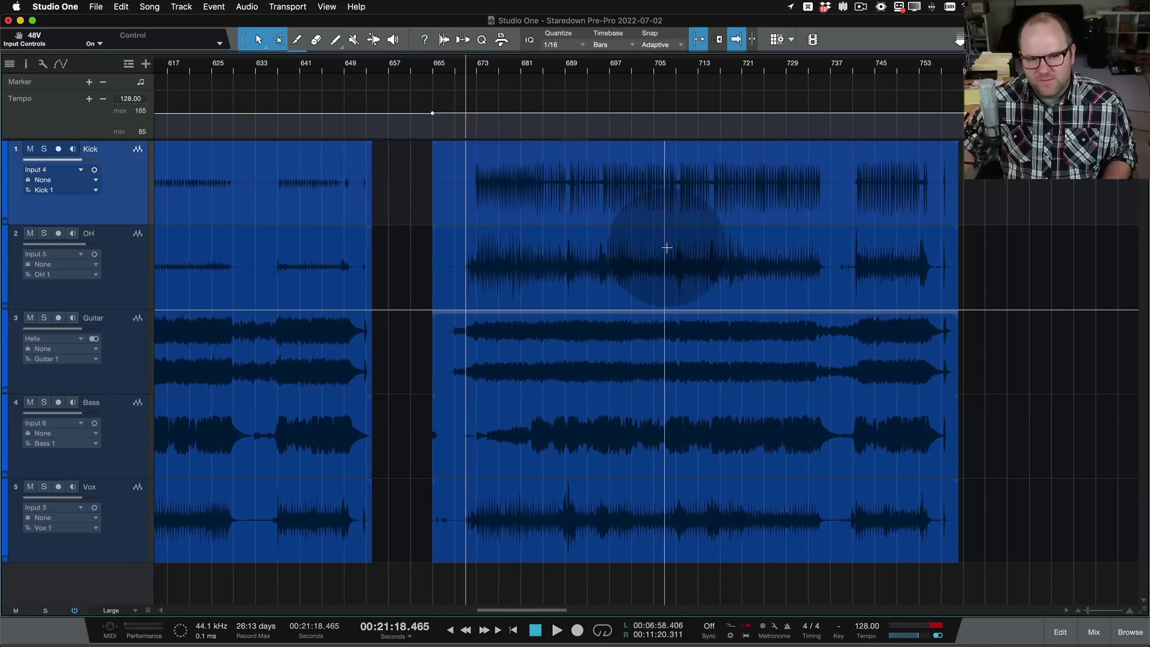
pyautogui.scroll(-8, 665, 250)
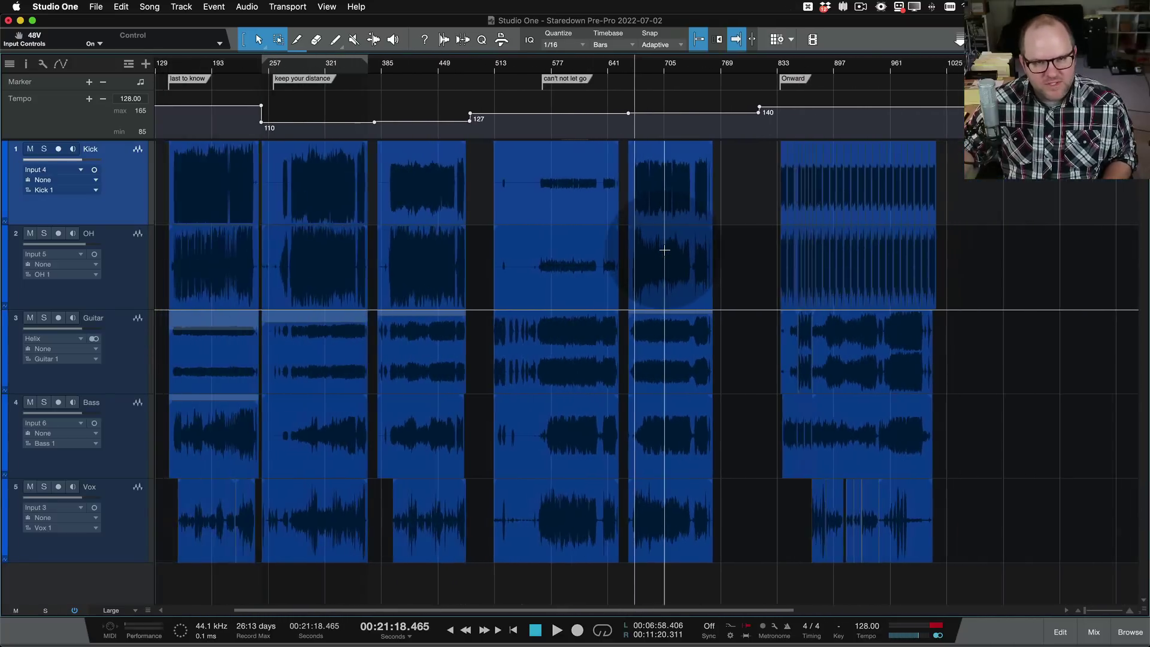
pyautogui.hscroll(1, 665, 250)
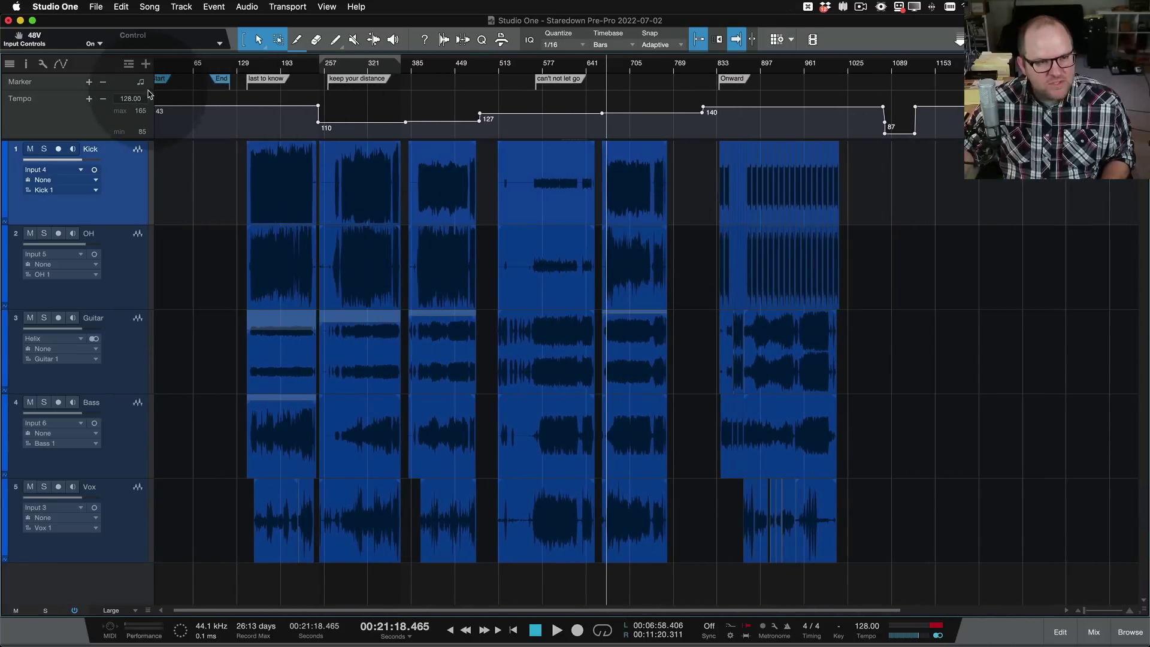
# - Hide and re-show the Marker lane, then select the Marker track
pyautogui.click(128, 63)
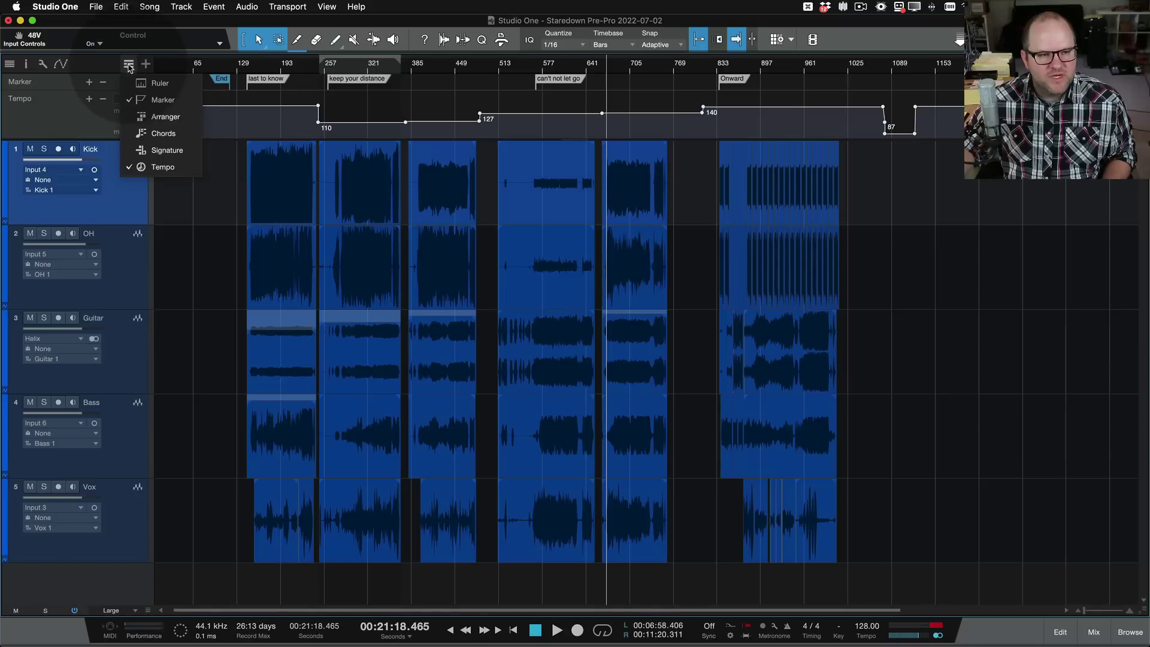
pyautogui.click(131, 100)
pyautogui.click(128, 63)
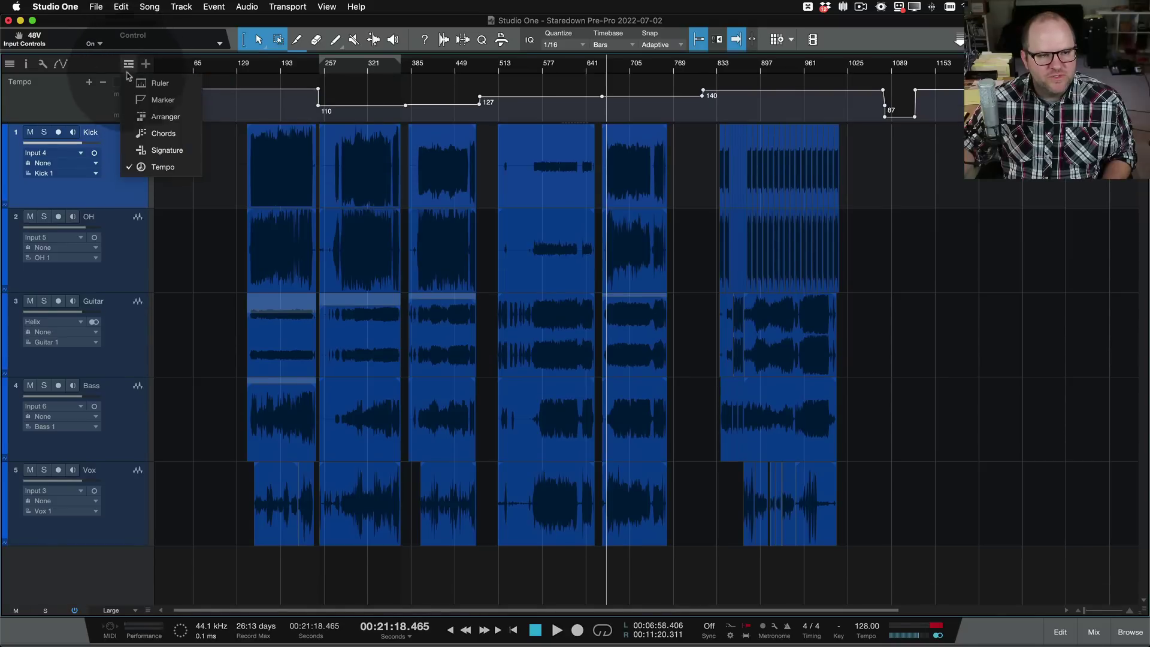
pyautogui.click(133, 100)
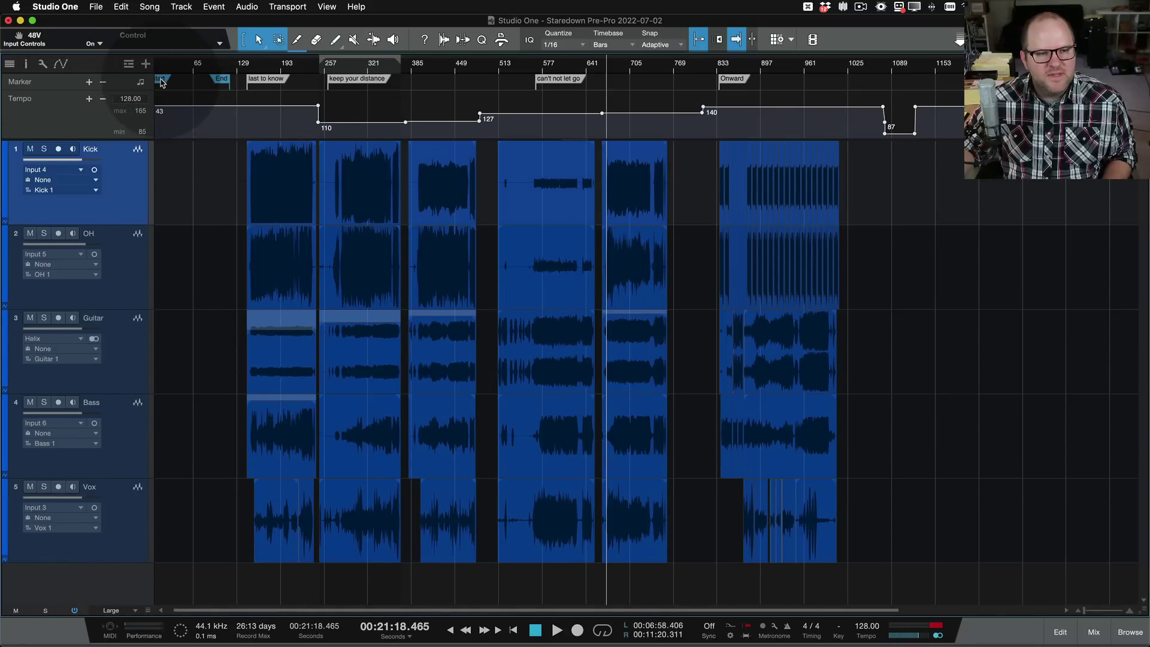
pyautogui.click(74, 84)
# - Scroll back to the song start and bring up the Song menu
pyautogui.hscroll(-1, 162, 84)
pyautogui.scroll(6, 162, 83)
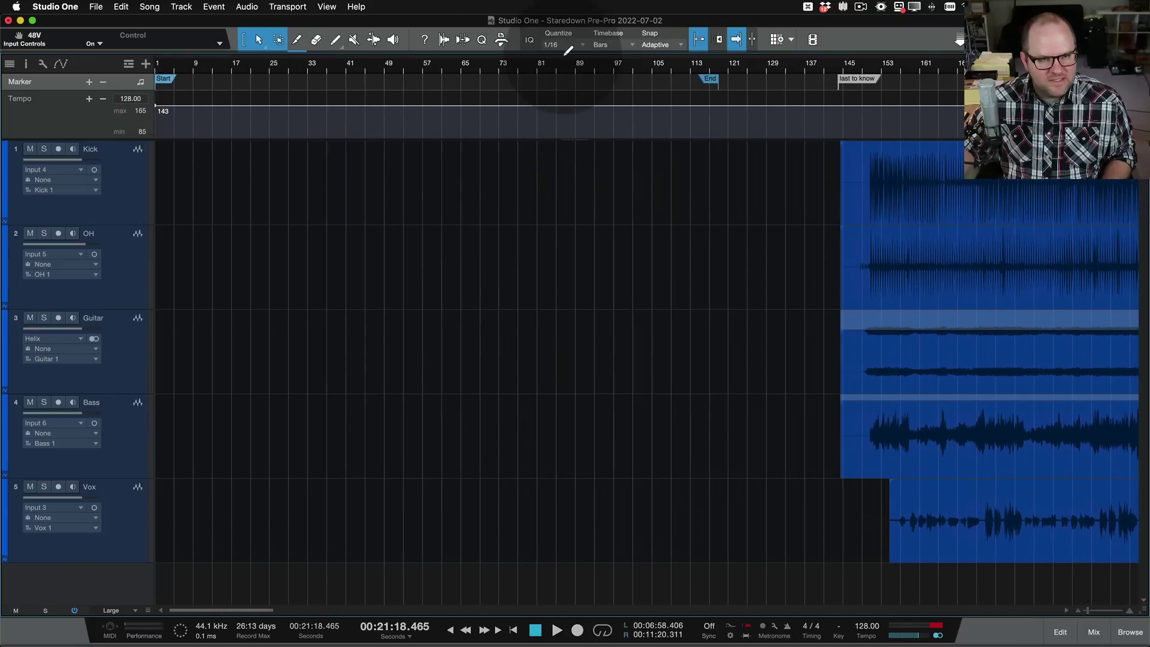
pyautogui.click(152, 6)
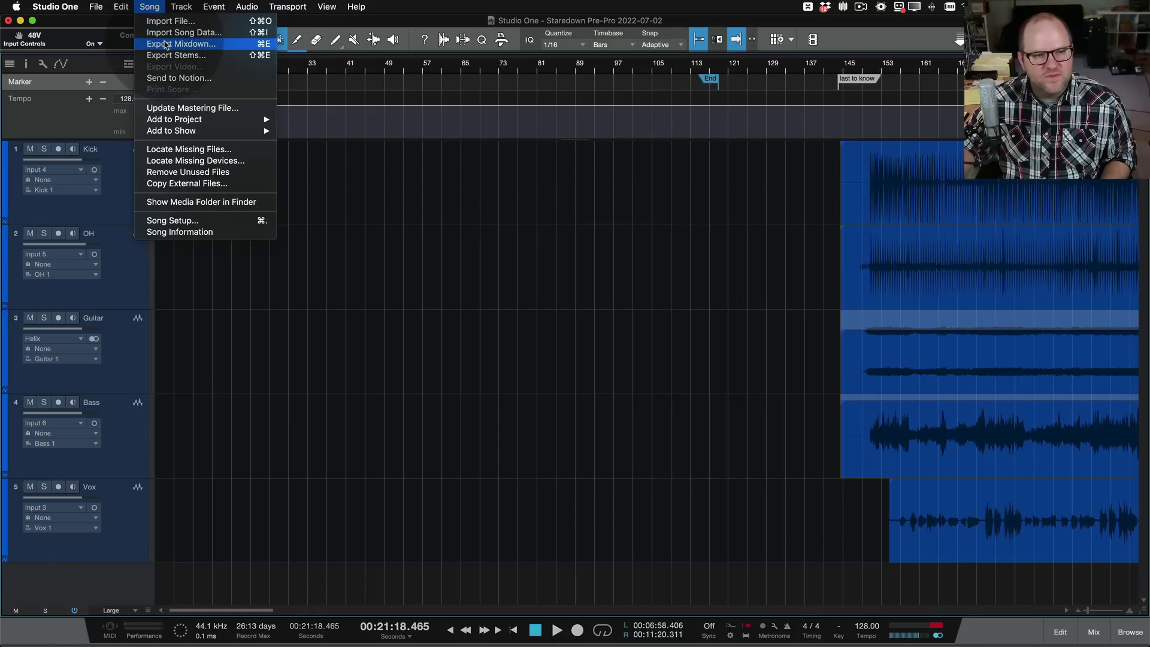
# - Check the Export Mixdown range is Between Song Start/End Marker, then close without exporting
pyautogui.click(182, 44)
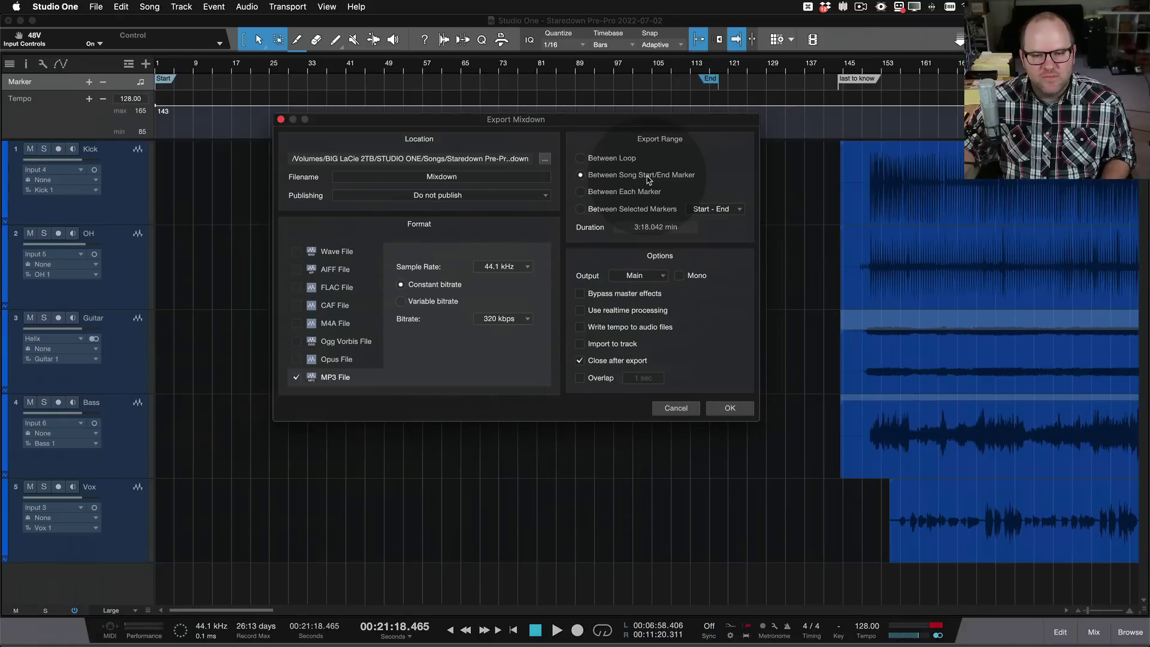
pyautogui.press('Escape')
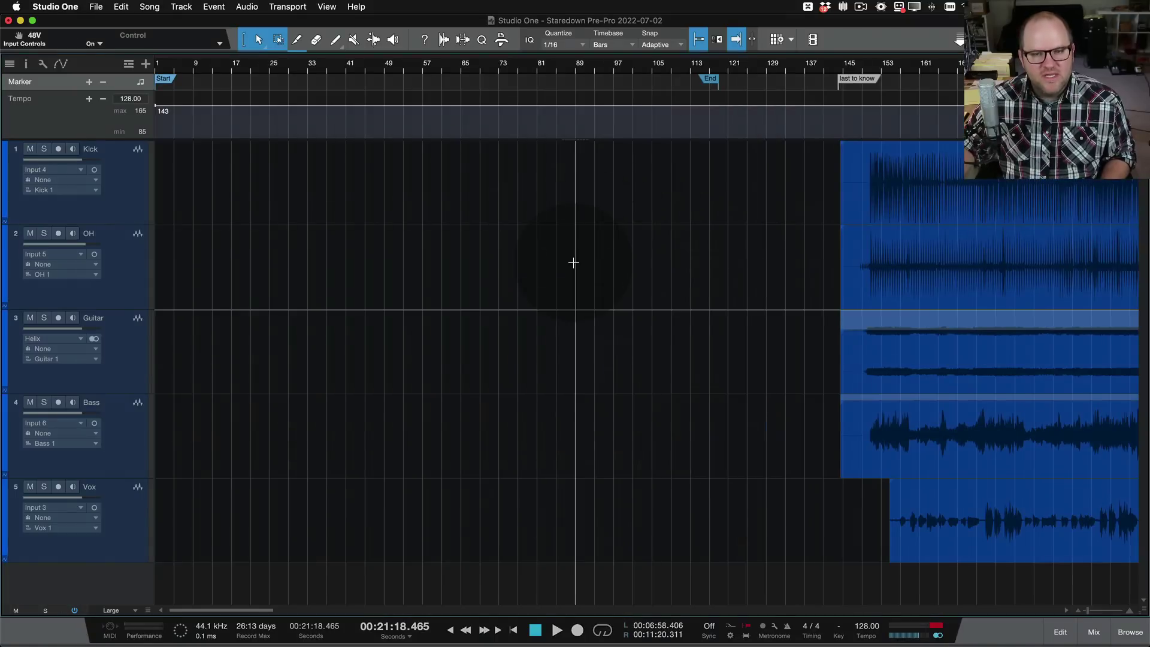
# - Zoom to the Kick event and try range selections from bar 148 and bars 281–365
pyautogui.press('w')
pyautogui.press('w')
pyautogui.press('w')
pyautogui.click(519, 218)
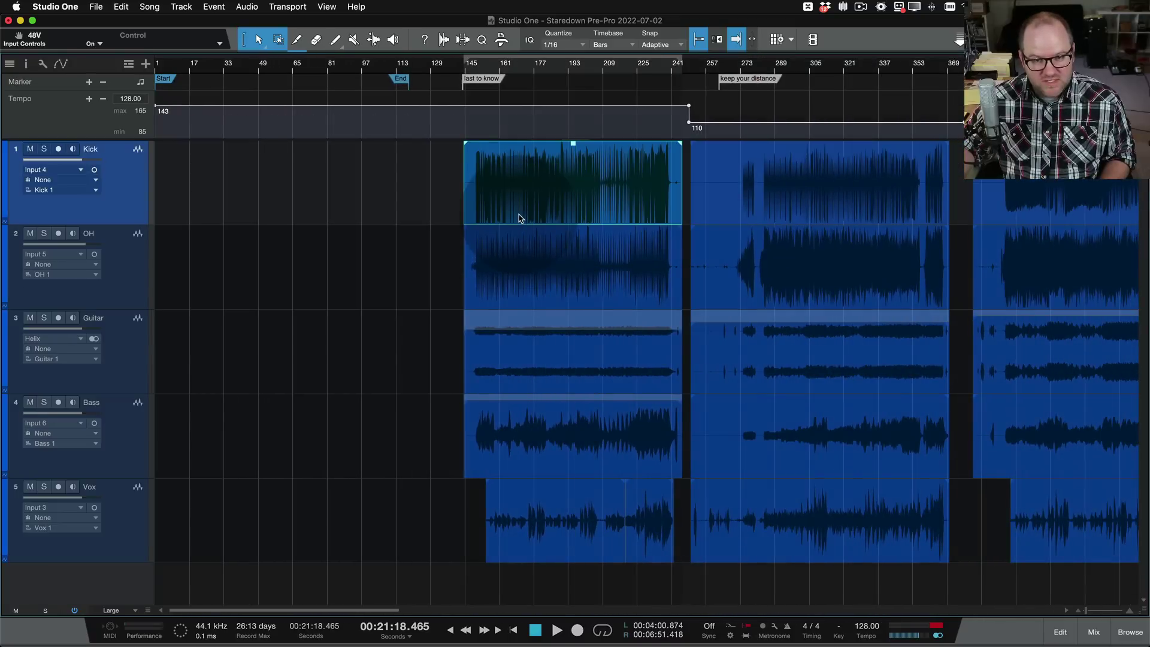
pyautogui.press('e')
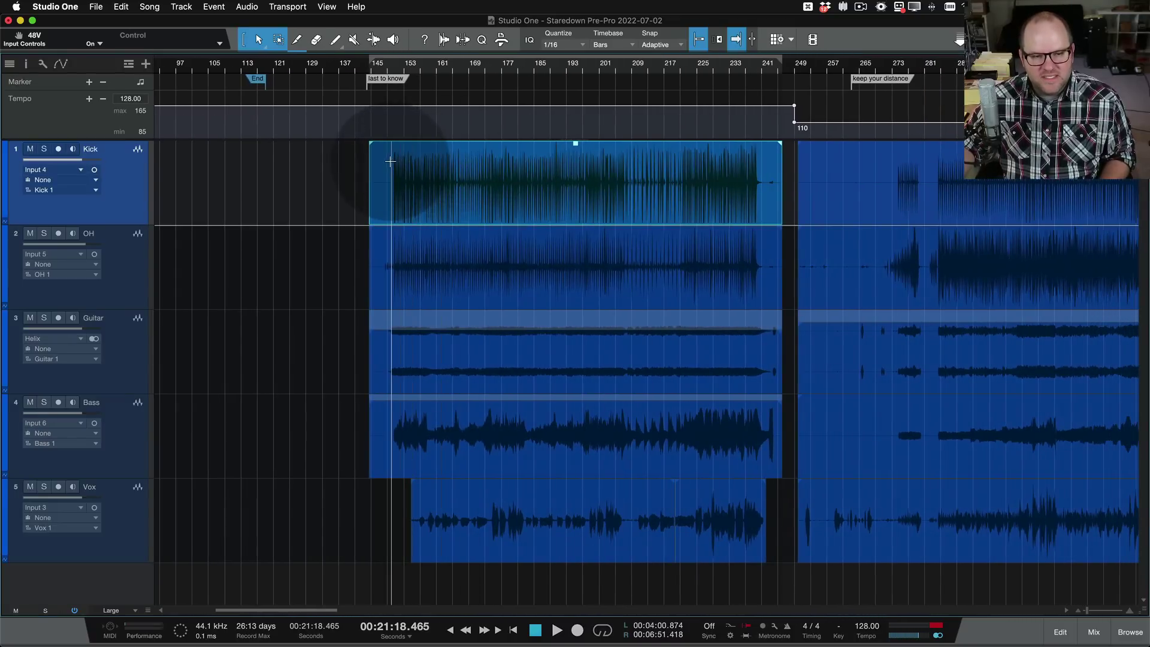
pyautogui.moveTo(386, 169); pyautogui.dragTo(777, 284)
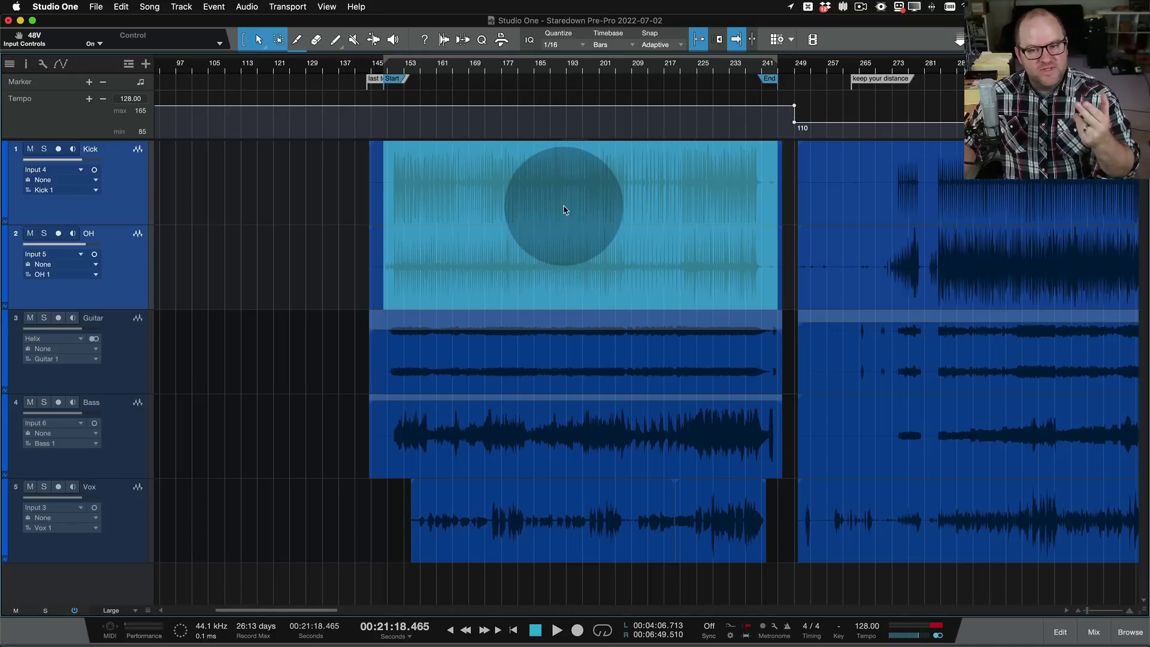
pyautogui.hscroll(5, 698, 278)
pyautogui.hscroll(4, 701, 273)
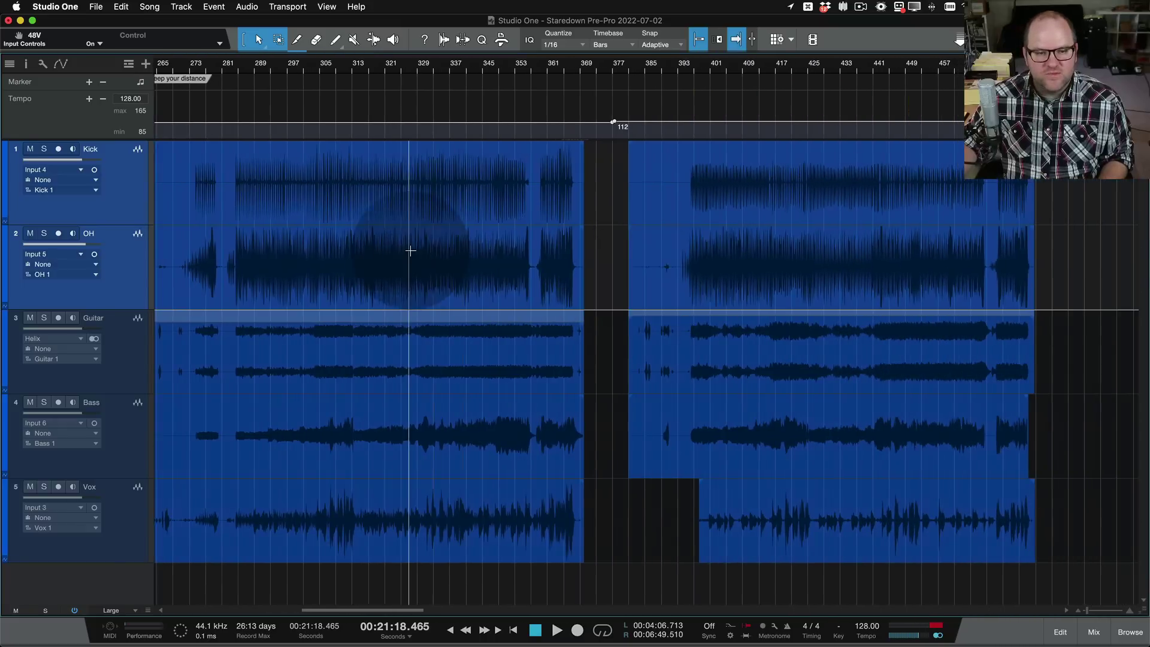
pyautogui.hscroll(-2, 411, 256)
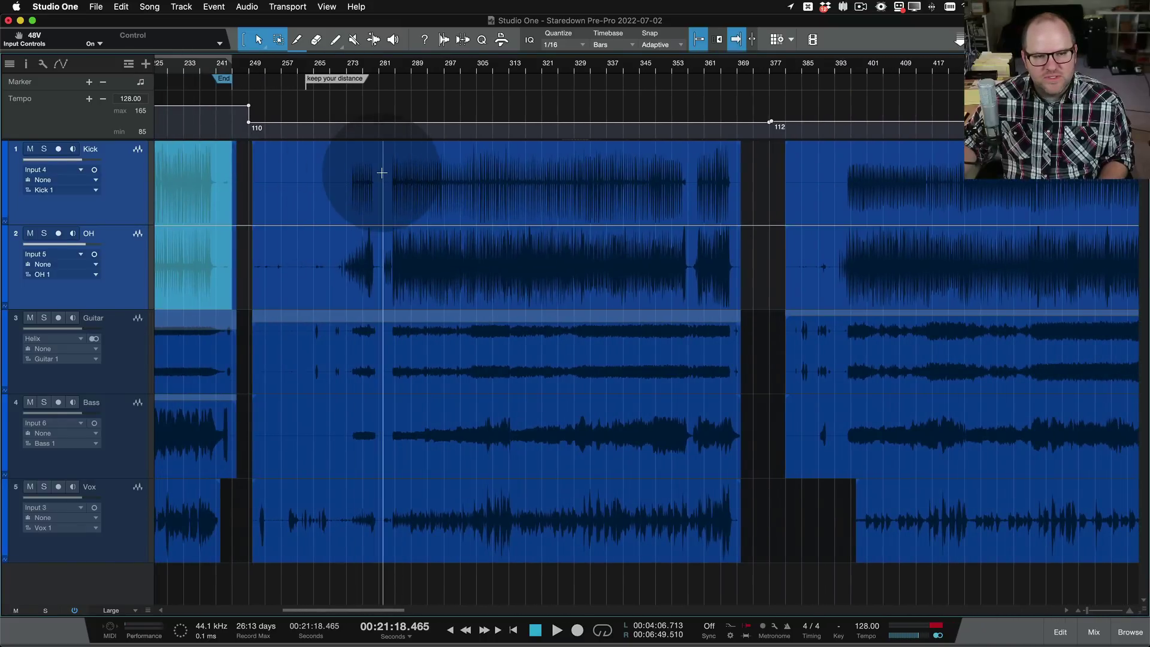
pyautogui.moveTo(382, 173); pyautogui.dragTo(738, 215)
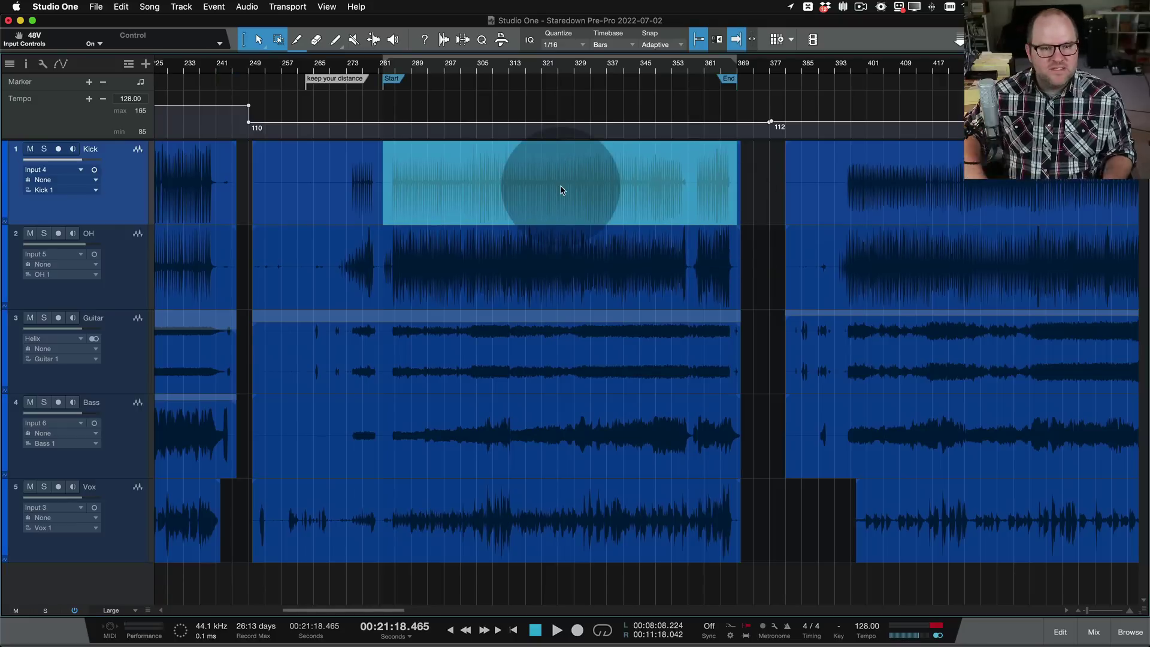
# - Range-select the can't not let go section on Kick and set song start/end to it (Ctrl+Alt+P)
pyautogui.hscroll(20, 561, 190)
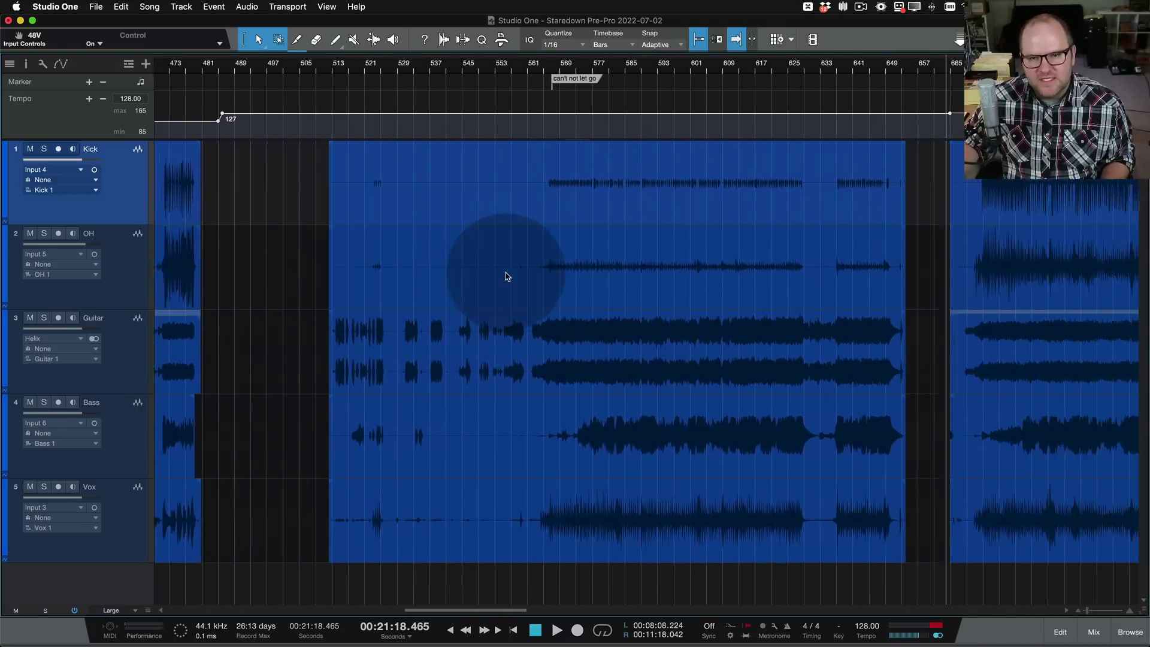
pyautogui.scroll(-6, 507, 277)
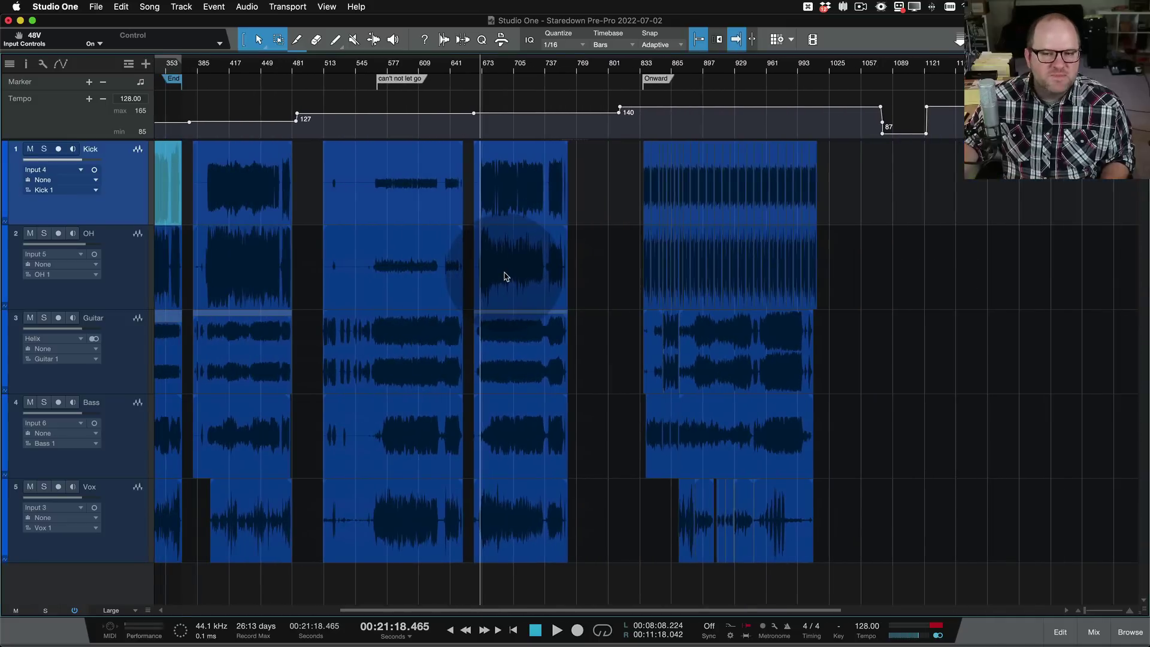
pyautogui.hscroll(2, 506, 277)
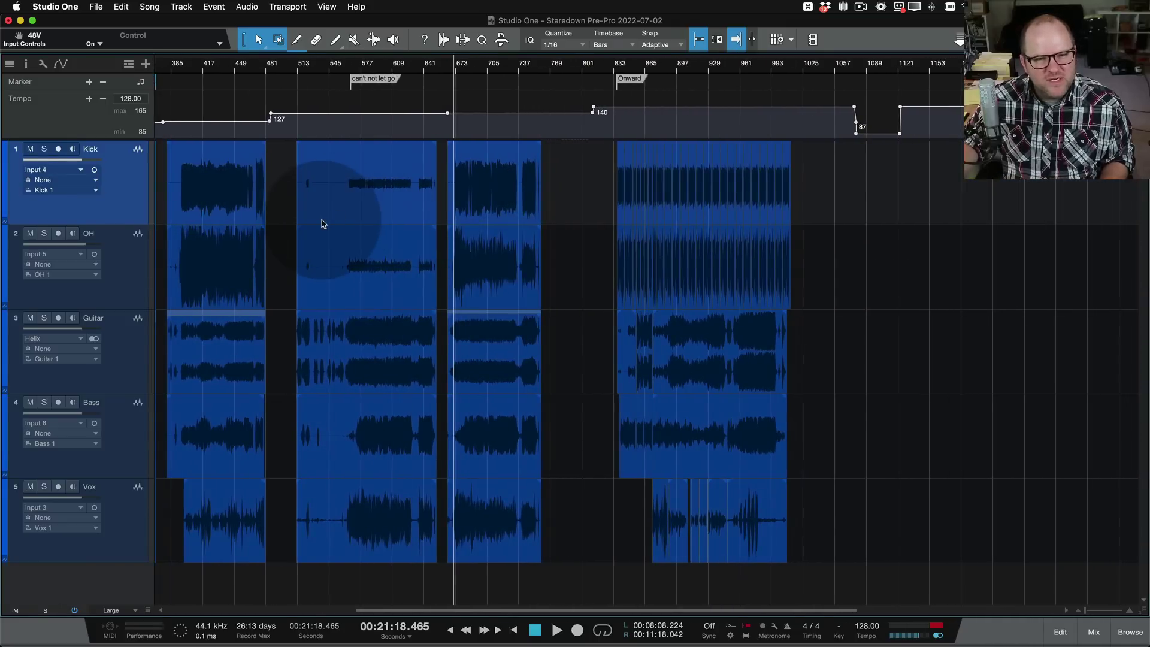
pyautogui.hscroll(-20, 322, 224)
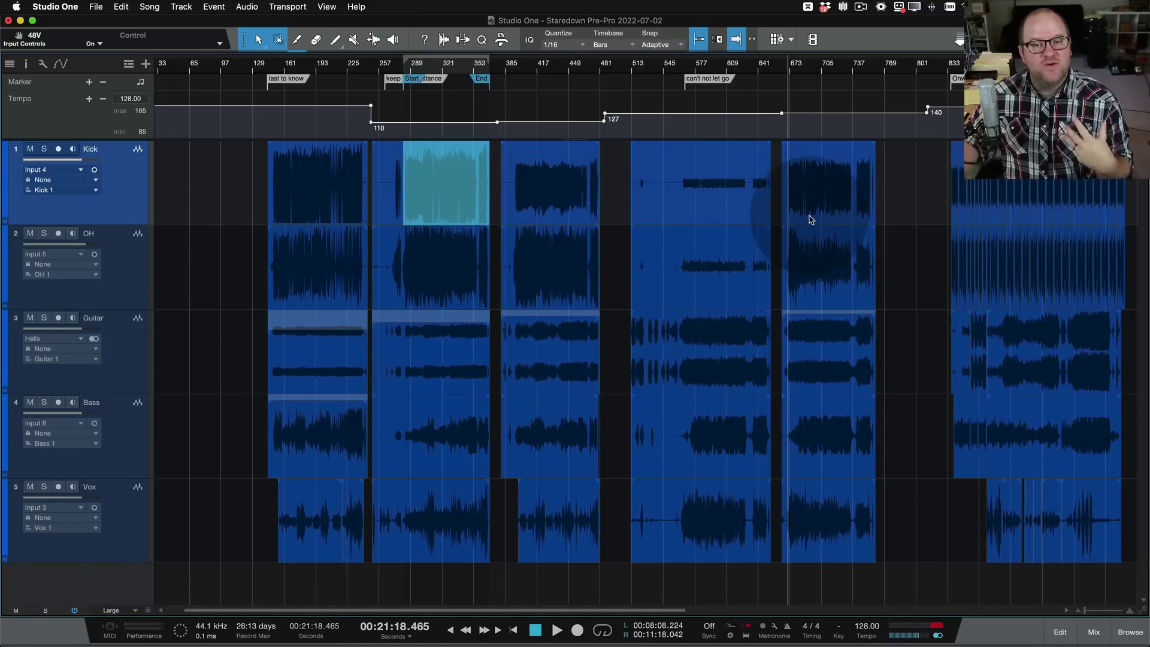
pyautogui.hscroll(6, 811, 220)
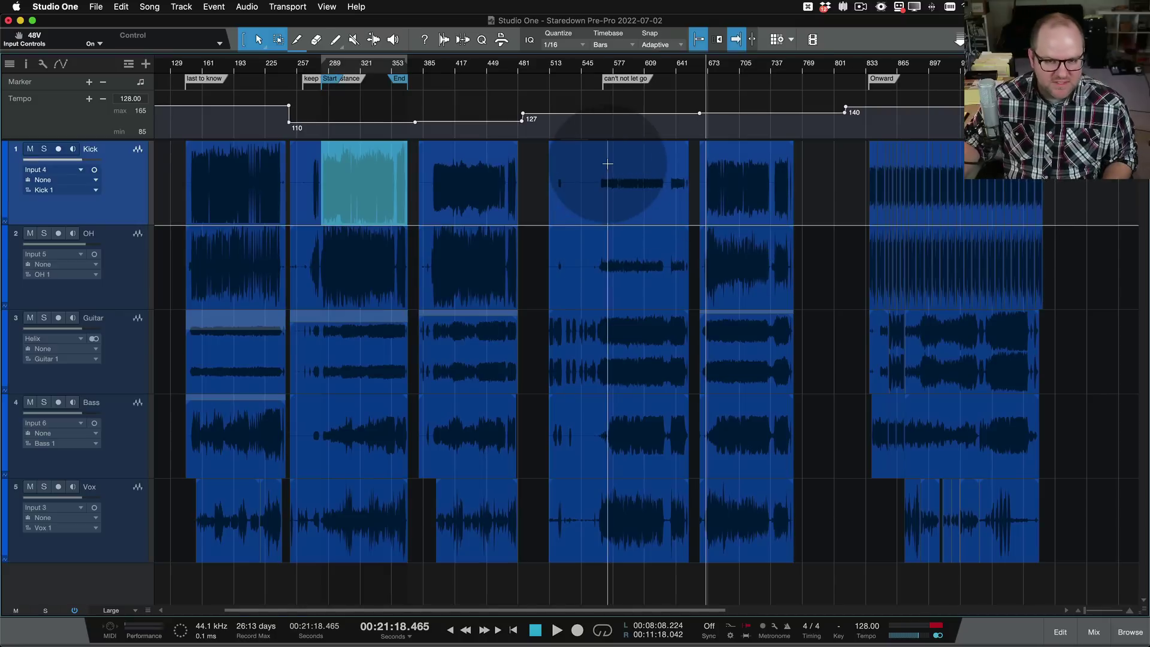
pyautogui.moveTo(597, 162); pyautogui.dragTo(692, 180)
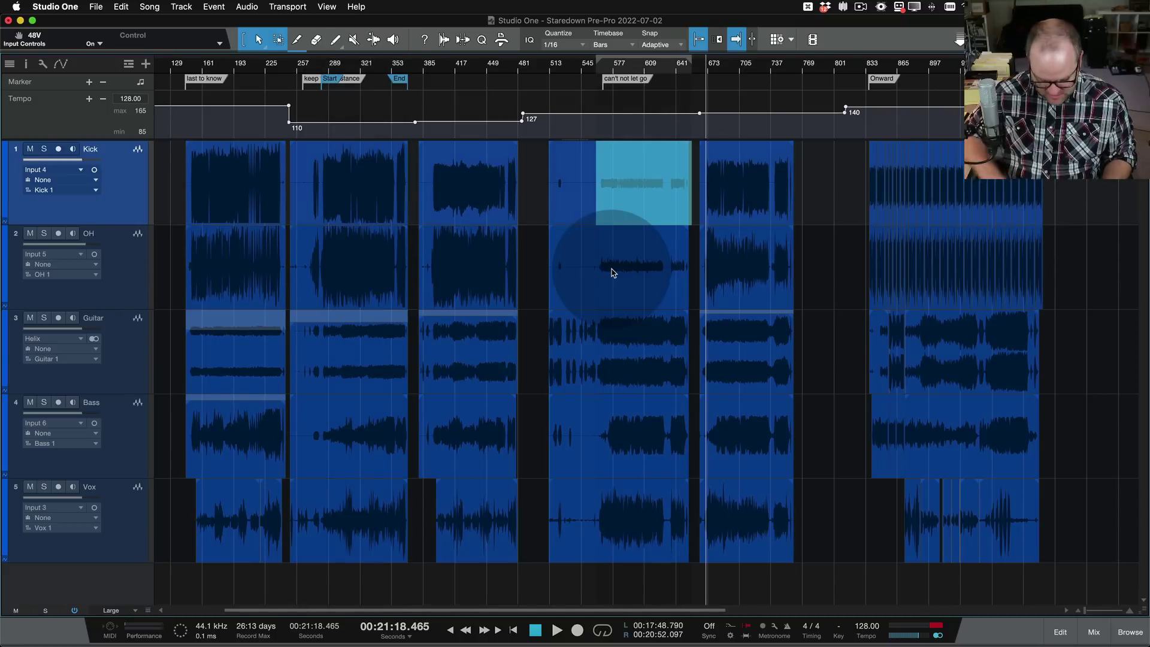
pyautogui.hotkey('ctrl', 'alt', 'p')
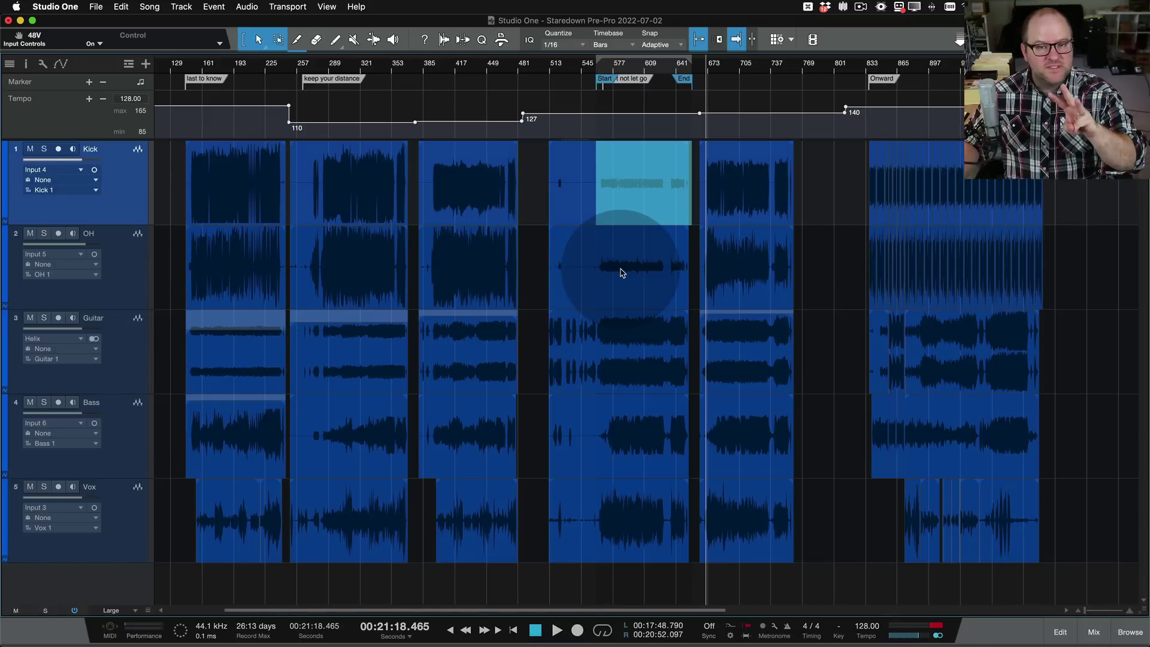
# - Enable the Arranger lane and scroll to the three Intro sections around bars 849–873
pyautogui.click(129, 64)
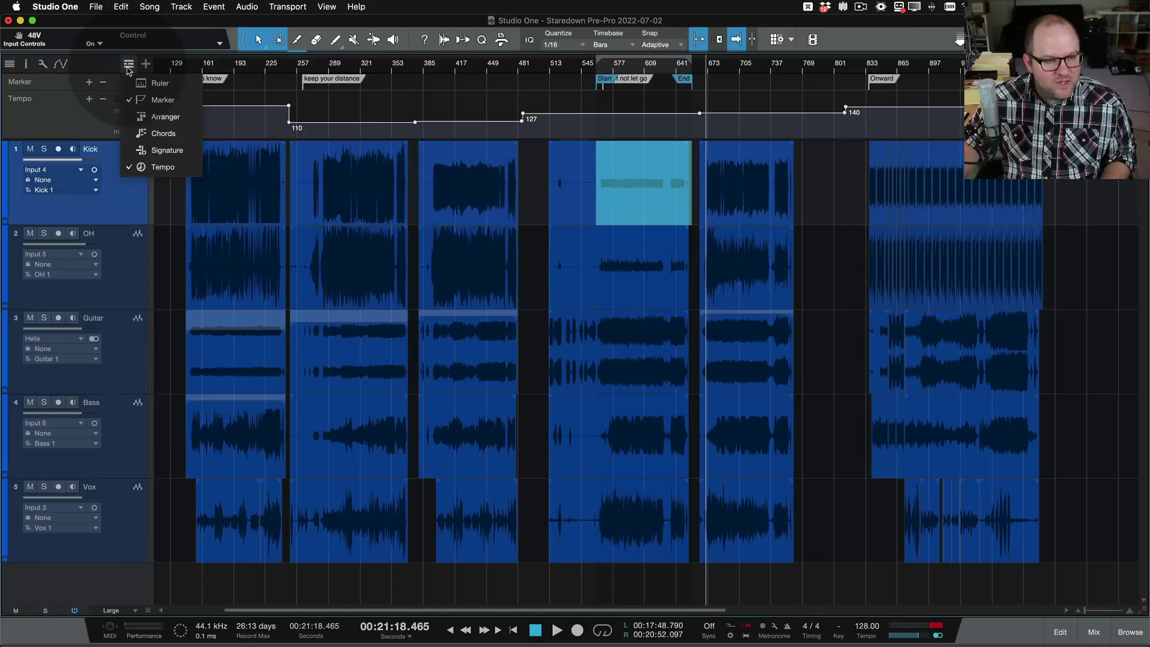
pyautogui.click(165, 116)
pyautogui.click(128, 65)
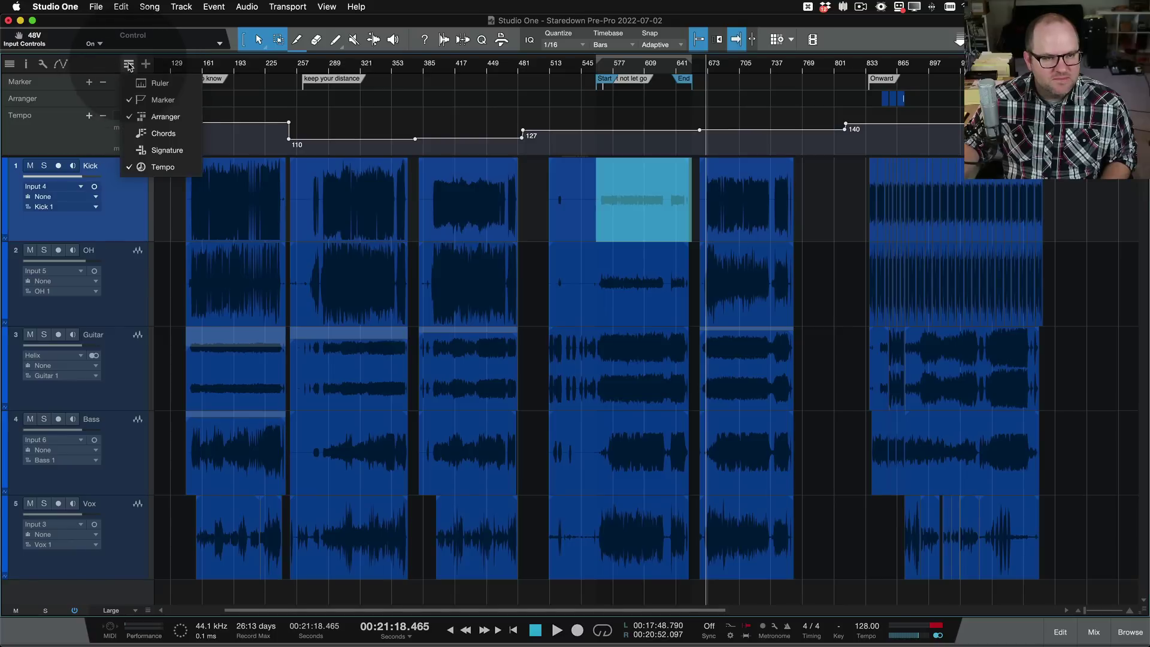
pyautogui.click(129, 64)
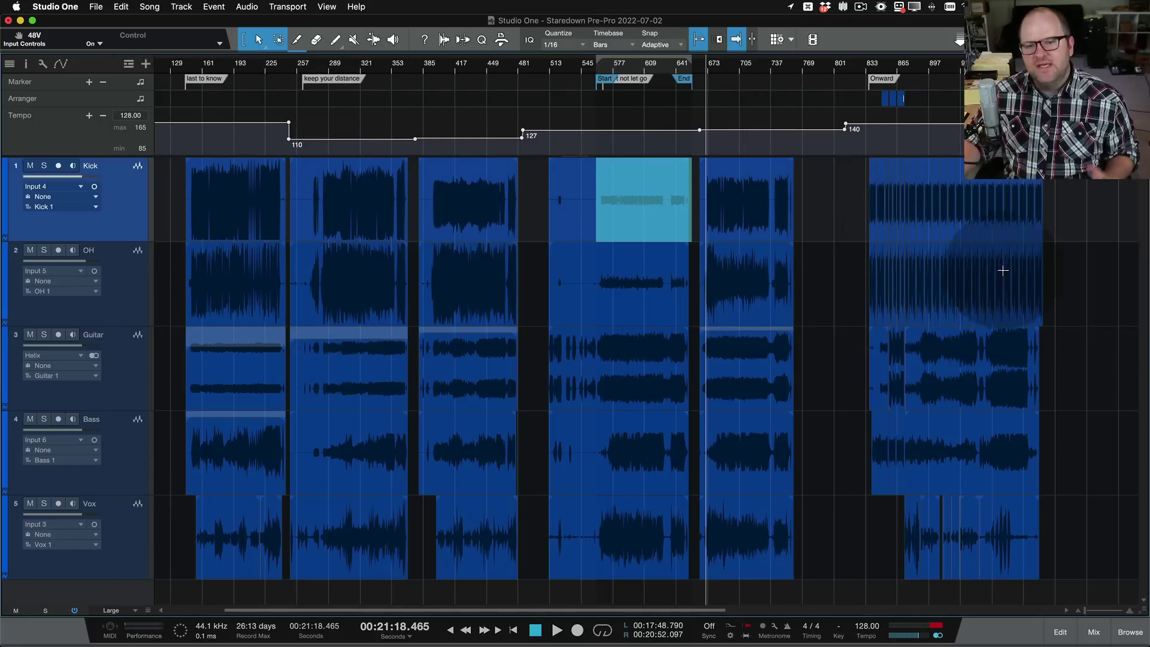
pyautogui.scroll(3, 1045, 264)
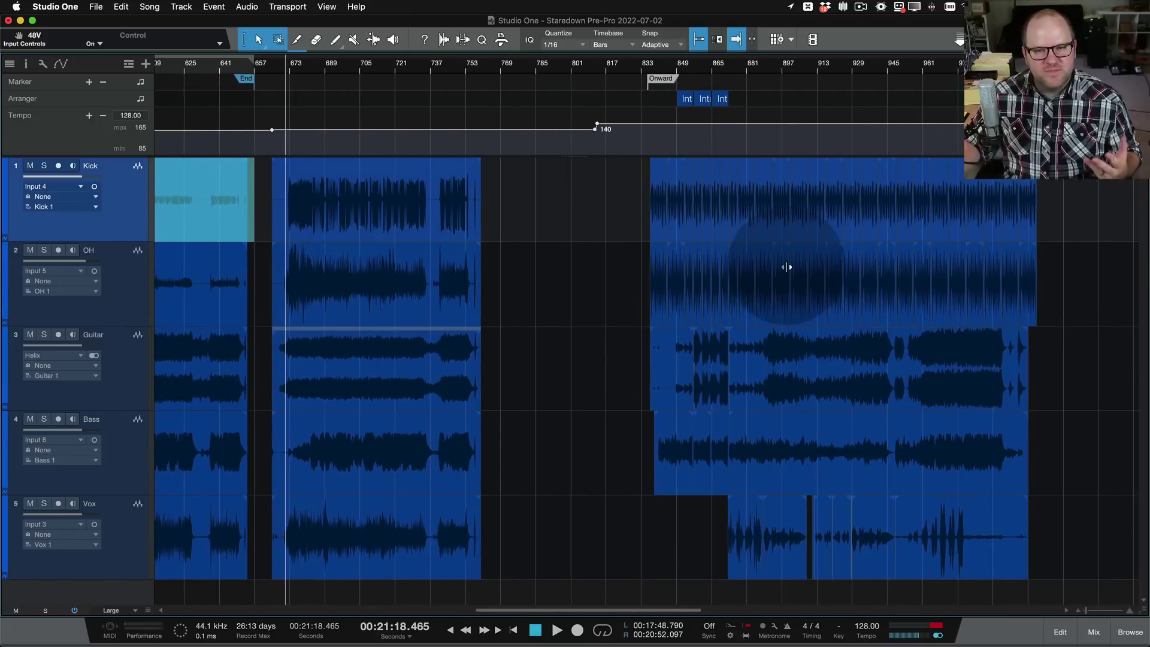
pyautogui.scroll(3, 787, 267)
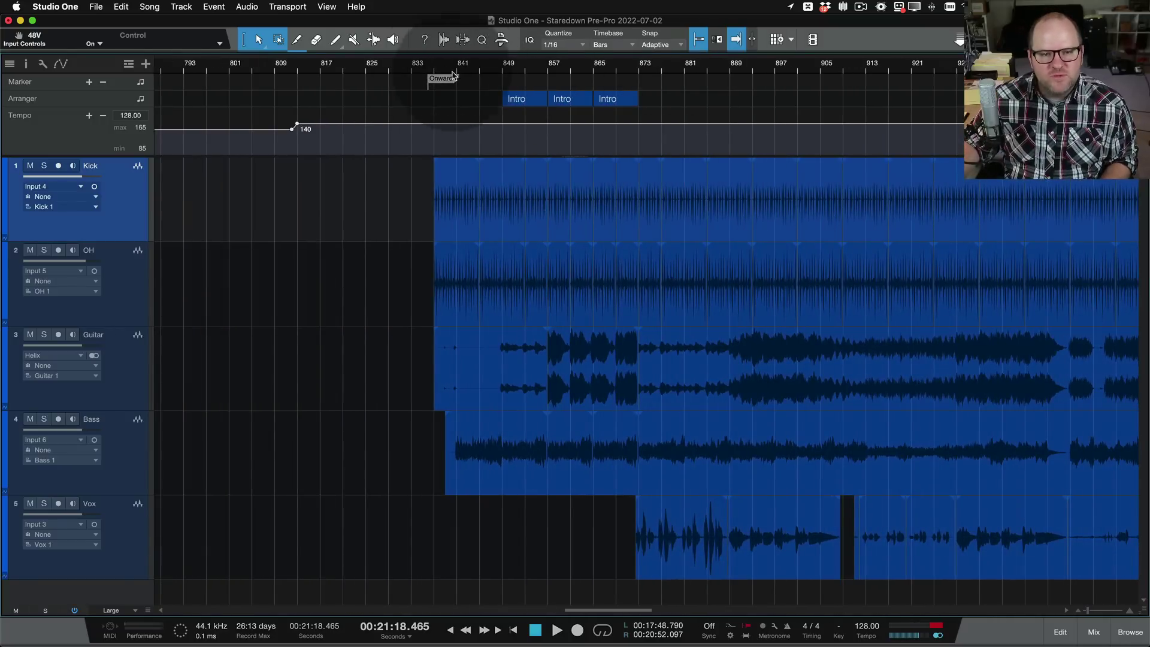
pyautogui.scroll(-1, 630, 318)
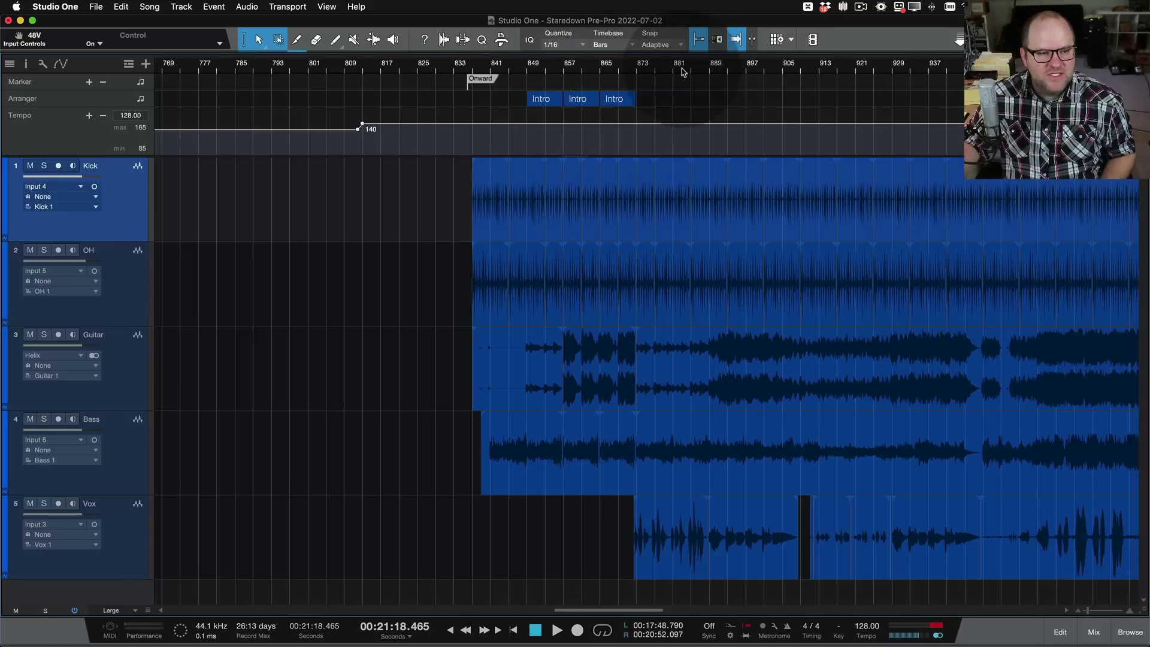
# - Delete the three old Intro sections, draw a new Intro over bars 849–857 and duplicate it
pyautogui.click(617, 99)
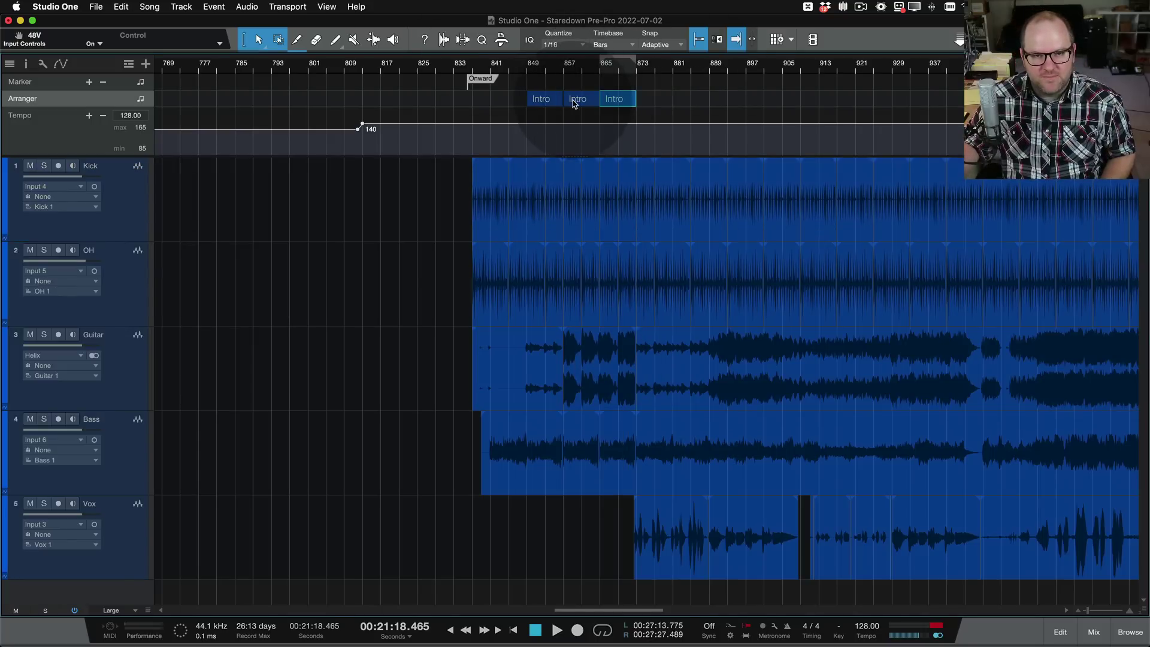
pyautogui.scroll(5, 547, 216)
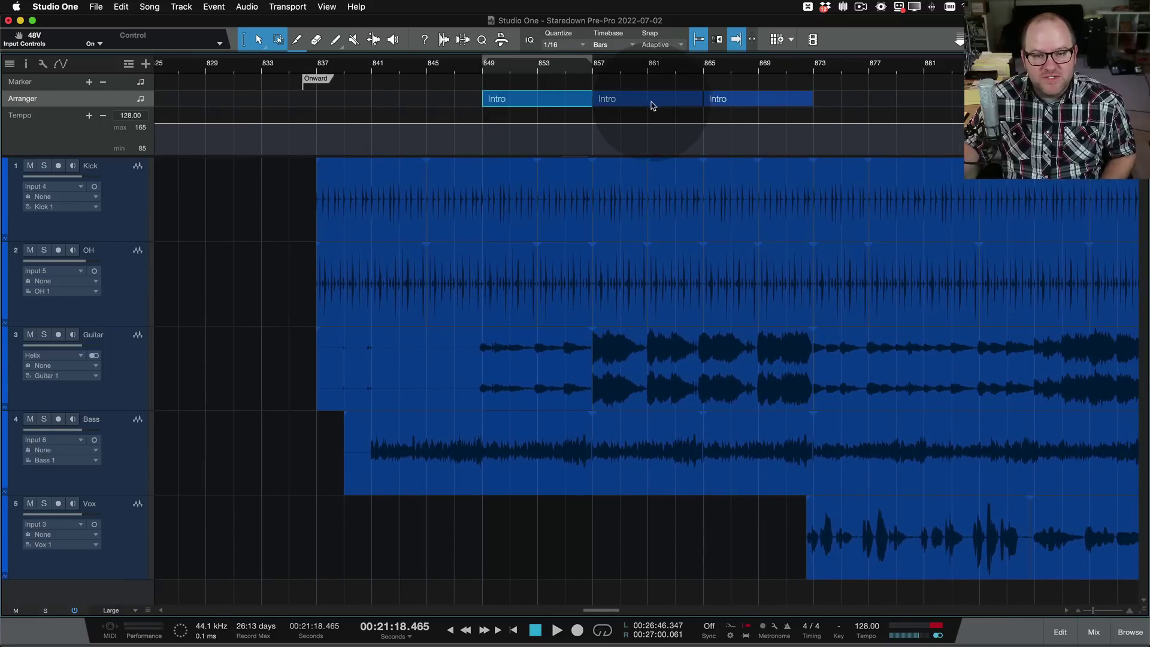
pyautogui.click(674, 103)
pyautogui.keyDown('shift'); pyautogui.click(743, 99); pyautogui.keyUp('shift')
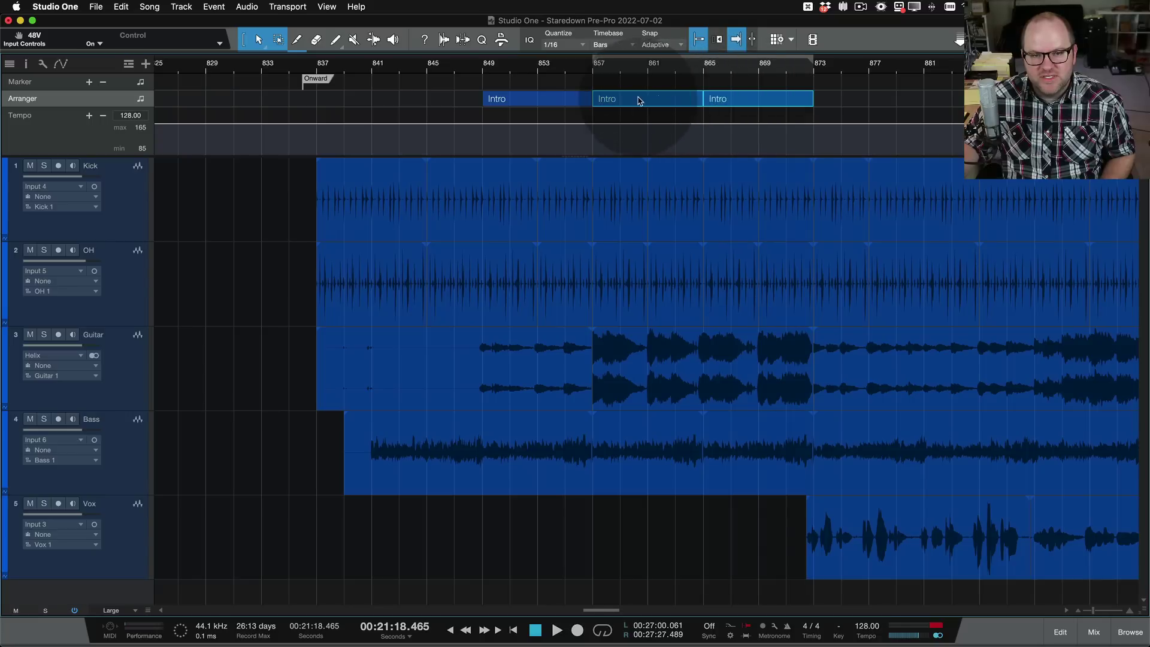
pyautogui.keyDown('shift'); pyautogui.click(560, 105); pyautogui.keyUp('shift')
pyautogui.press('Delete')
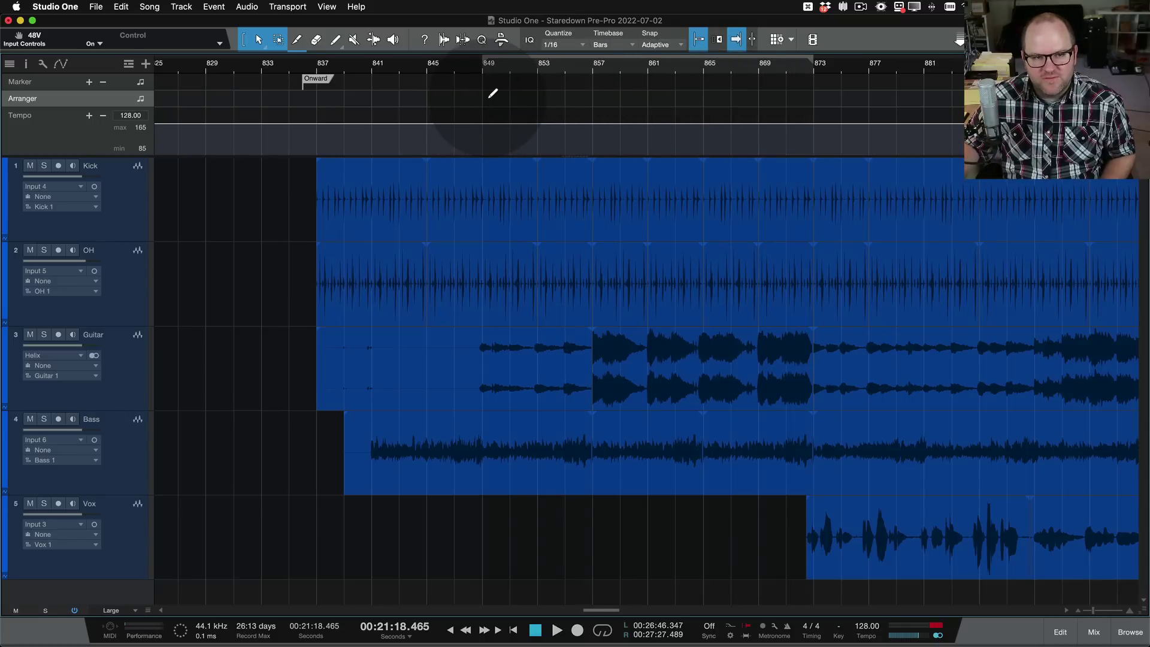
pyautogui.moveTo(488, 90); pyautogui.dragTo(593, 96)
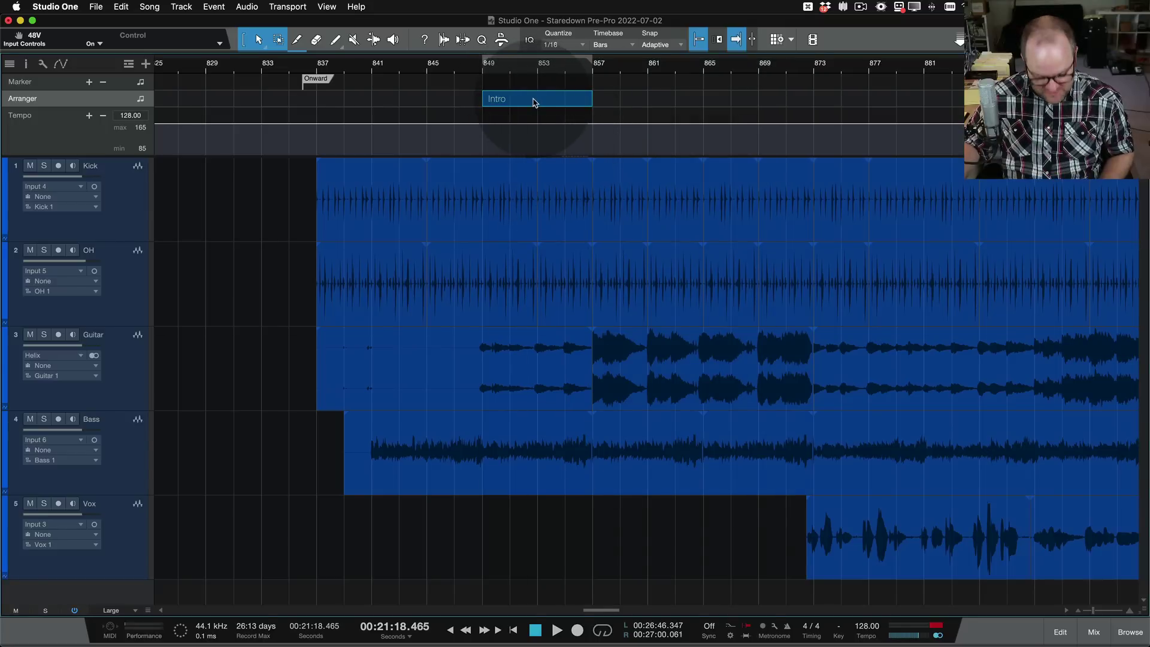
pyautogui.press('d')
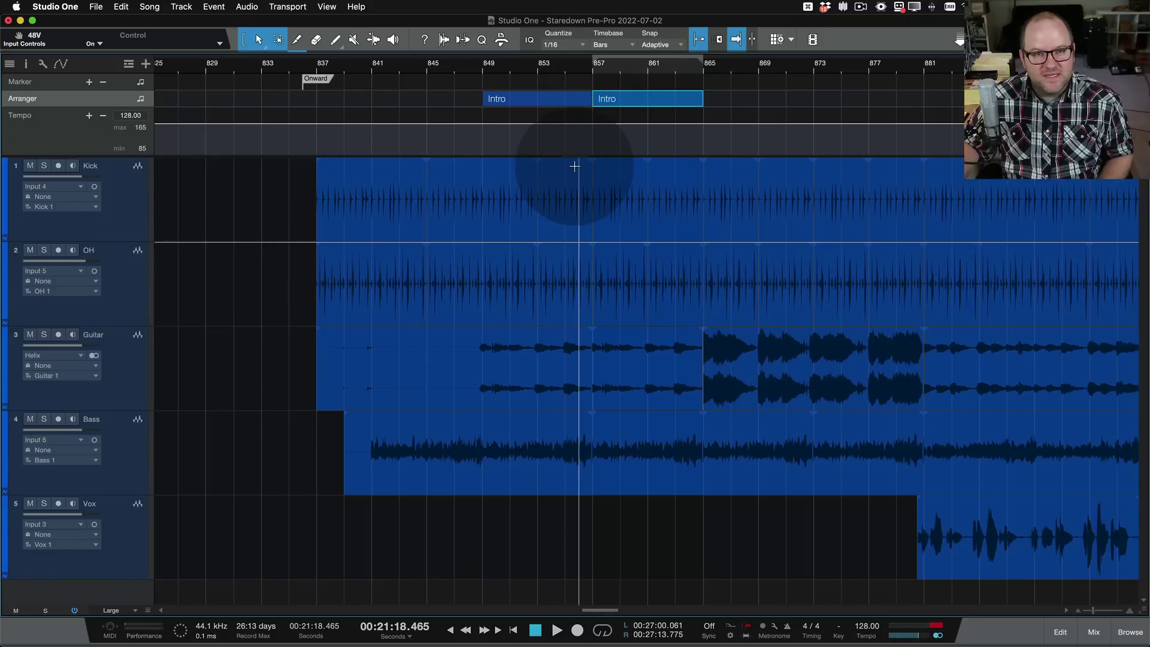
# - Duplicate the Intro section several more times, then delete the surplus sections down to one
pyautogui.press('d')
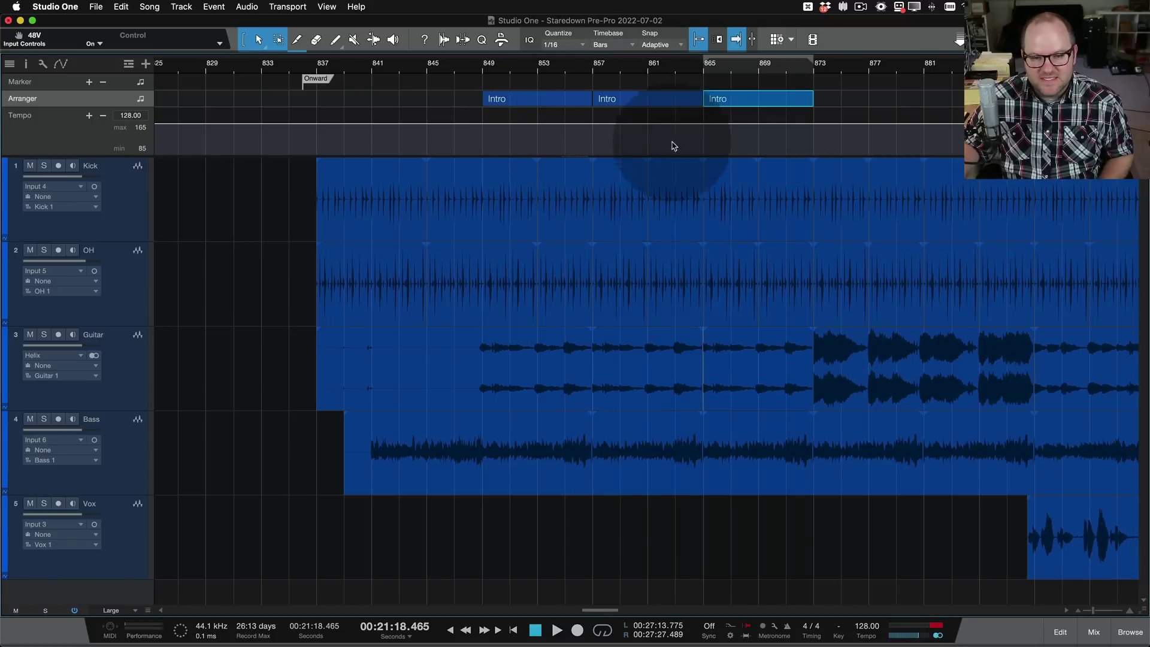
pyautogui.press('d')
pyautogui.press('d')
pyautogui.press('w')
pyautogui.press('w')
pyautogui.press('w')
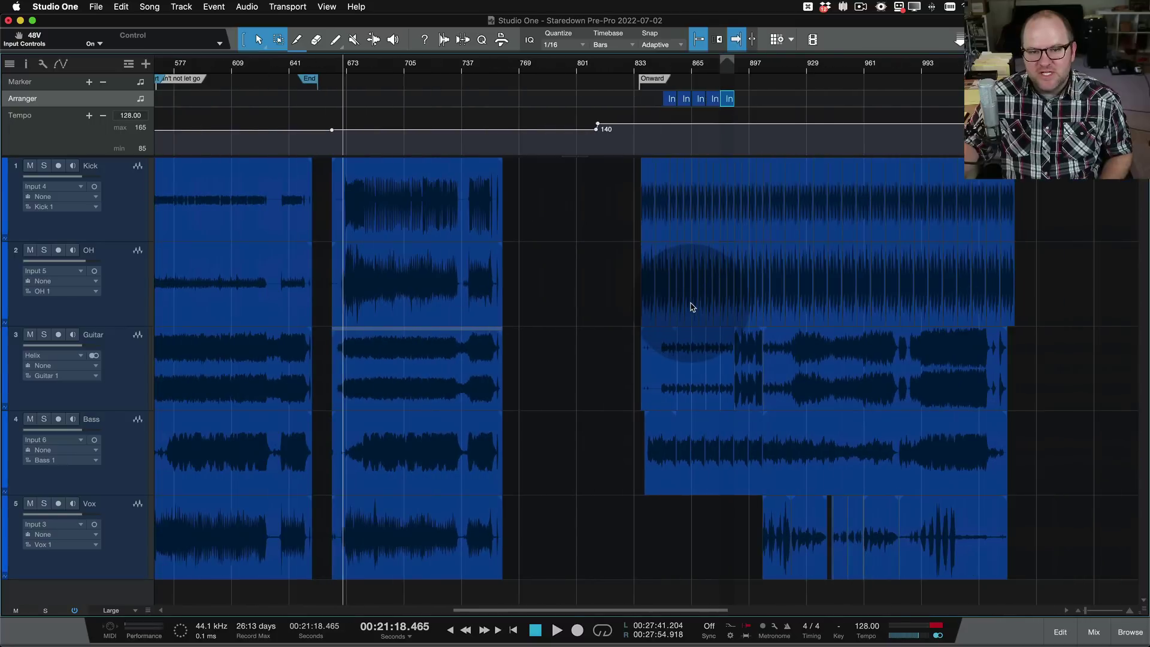
pyautogui.hscroll(10, 746, 317)
pyautogui.press('d')
pyautogui.press('d')
pyautogui.press('d')
pyautogui.press('d')
pyautogui.press('d')
pyautogui.press('d')
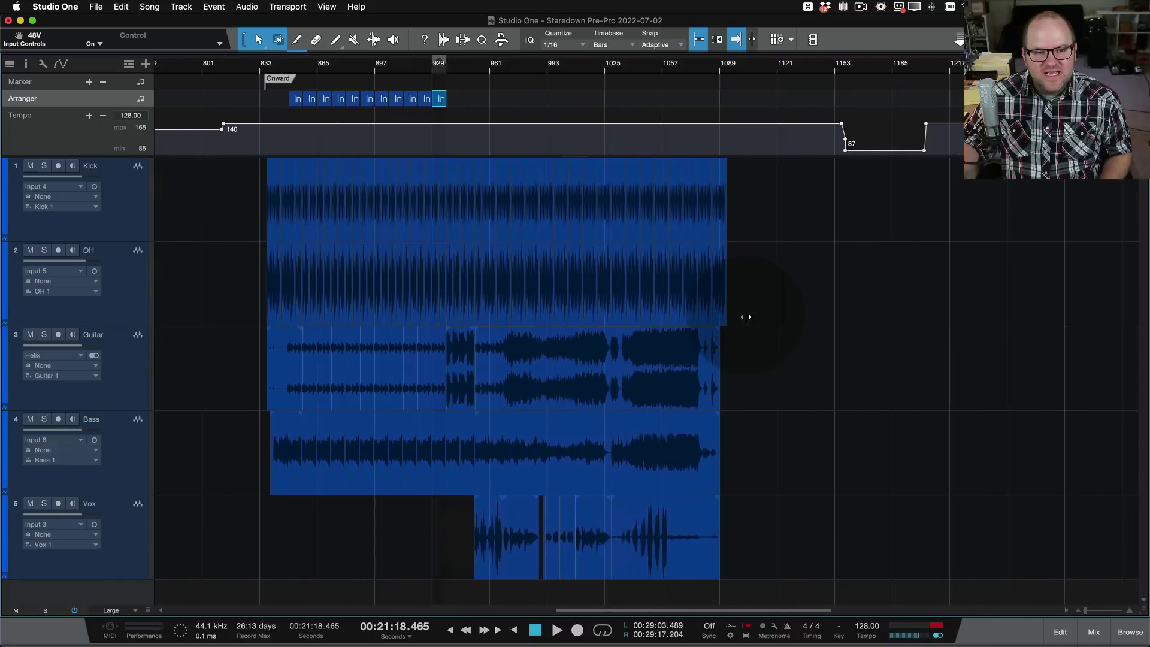
pyautogui.press('d')
pyautogui.press('d')
pyautogui.press('d')
pyautogui.press('d')
pyautogui.press('d')
pyautogui.press('d')
pyautogui.press('d')
pyautogui.press('d')
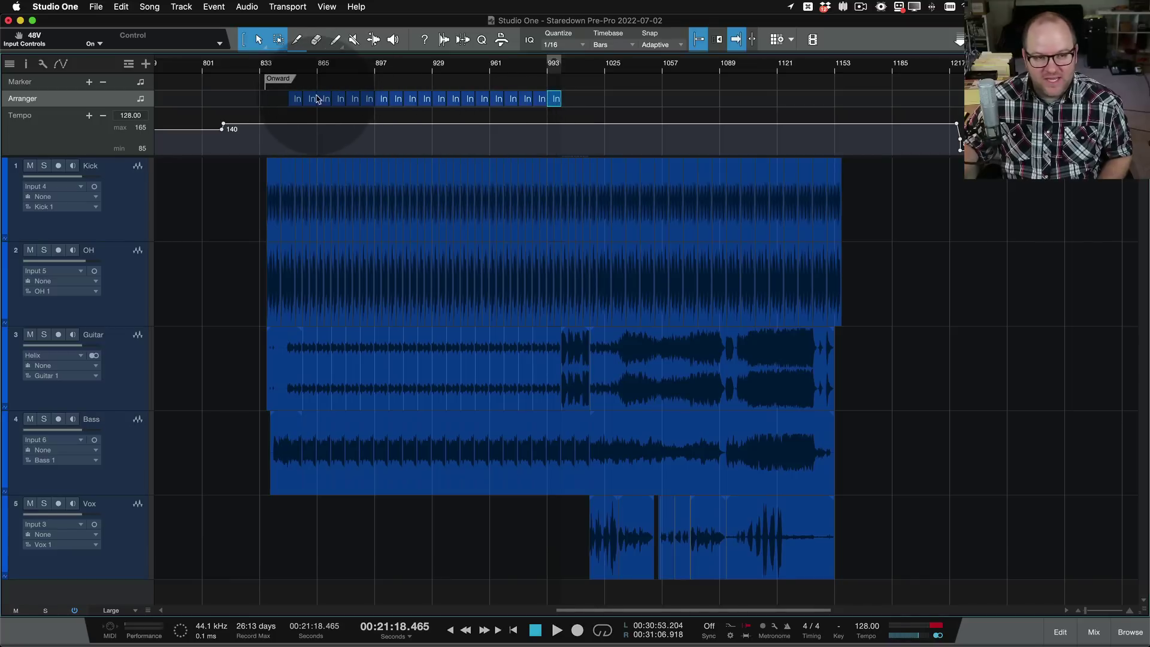
pyautogui.press('Delete')
pyautogui.press('Delete')
pyautogui.press('Delete')
pyautogui.press('Delete')
pyautogui.press('Delete')
pyautogui.press('Delete')
pyautogui.press('Delete')
pyautogui.press('Delete')
pyautogui.press('Delete')
pyautogui.press('Delete')
pyautogui.press('Delete')
pyautogui.press('Delete')
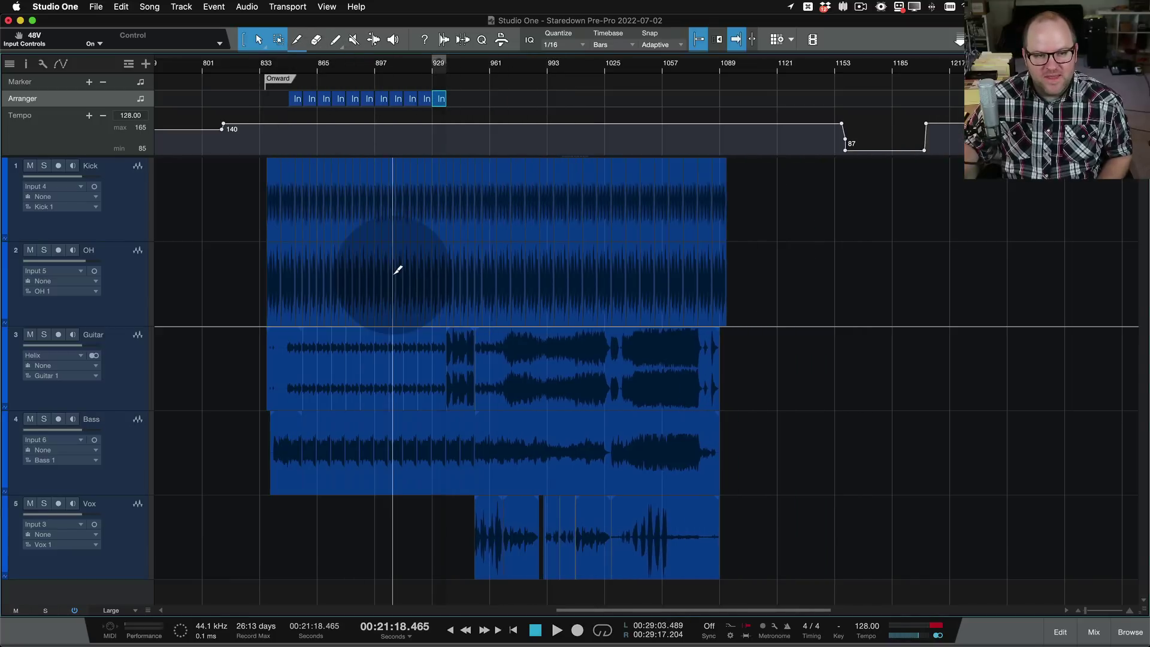
pyautogui.press('Delete')
pyautogui.press('Delete')
pyautogui.press('Delete')
pyautogui.press('Delete')
pyautogui.press('Delete')
pyautogui.press('Delete')
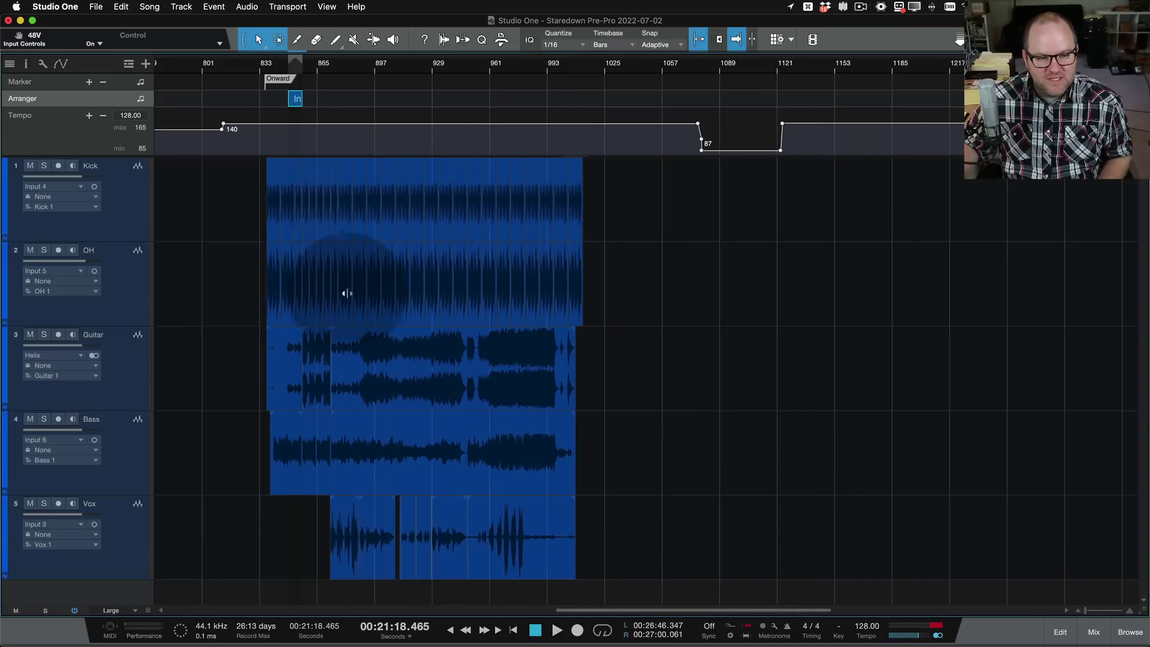
# - Duplicate Intro with Cmd+D, undo the fourth copy, and place the third at bars 865–873
pyautogui.press('e')
pyautogui.press('e')
pyautogui.press('e')
pyautogui.press('e')
pyautogui.press('e')
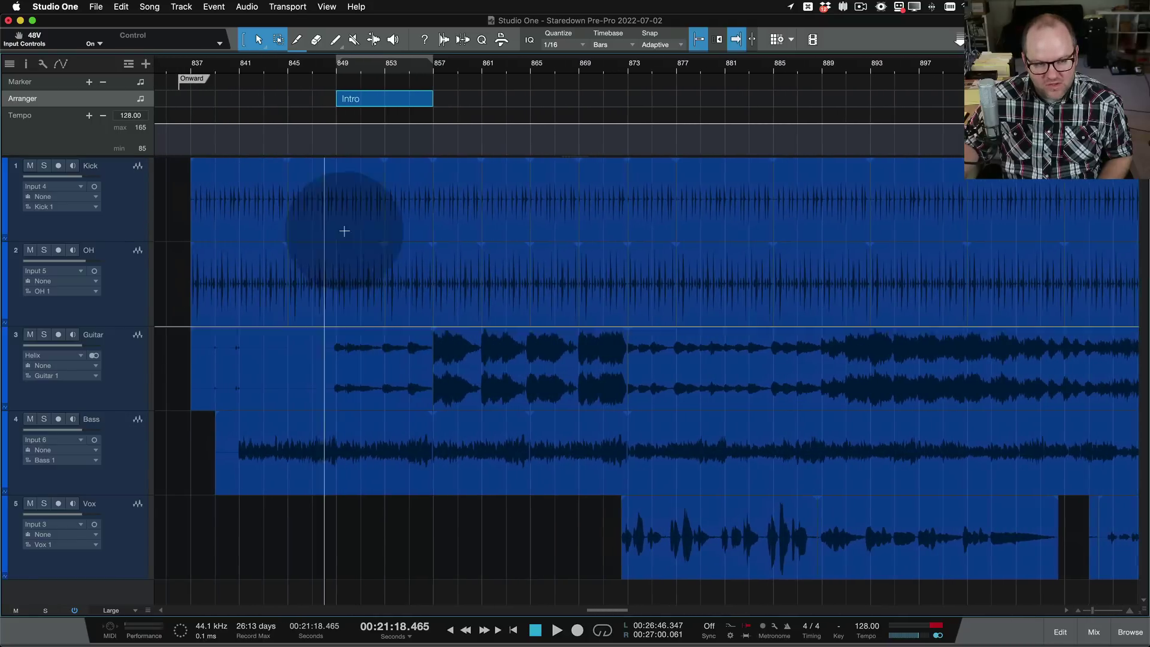
pyautogui.press('super+d')
pyautogui.press('super+d')
pyautogui.press('super+d')
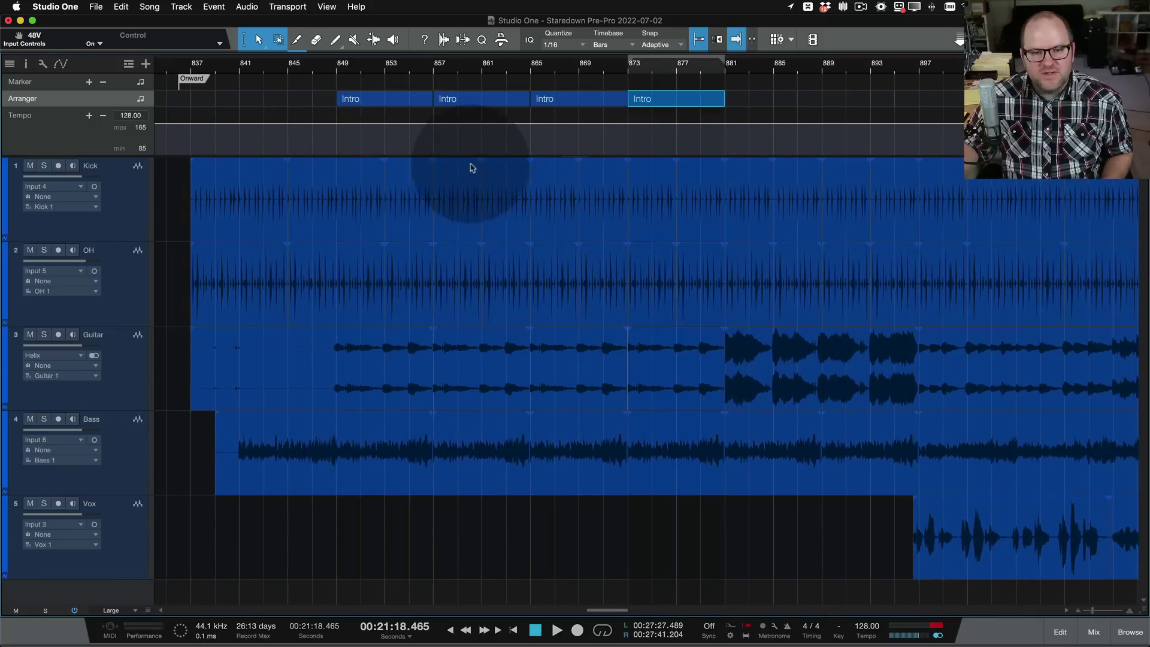
pyautogui.press('super+z')
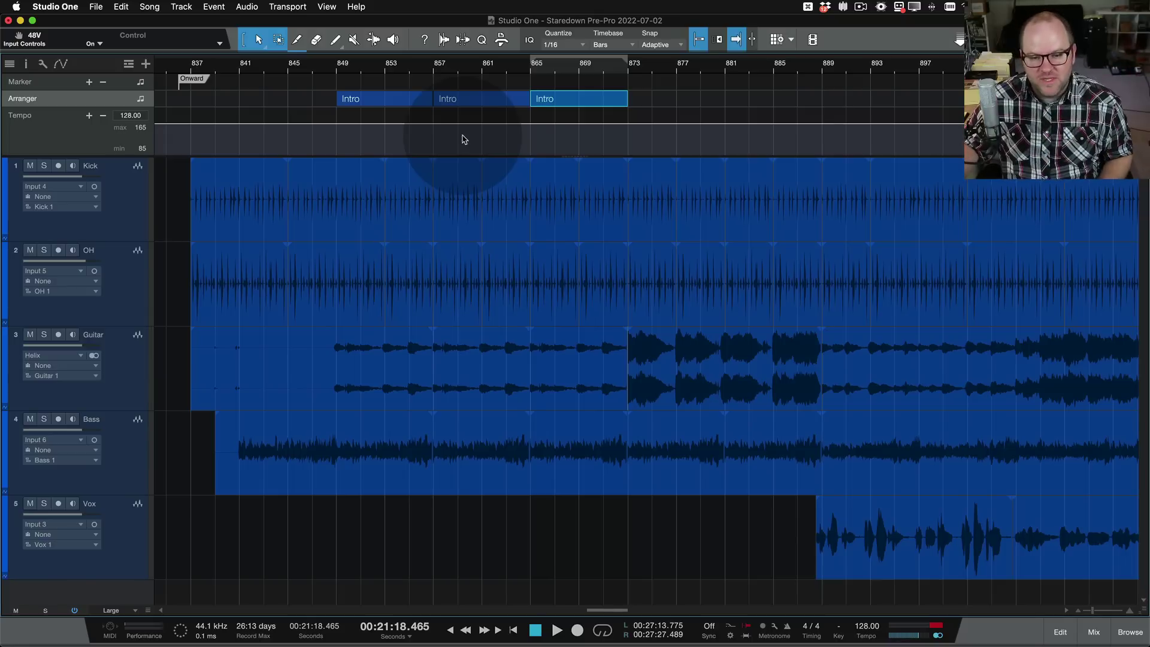
pyautogui.scroll(-6, 424, 227)
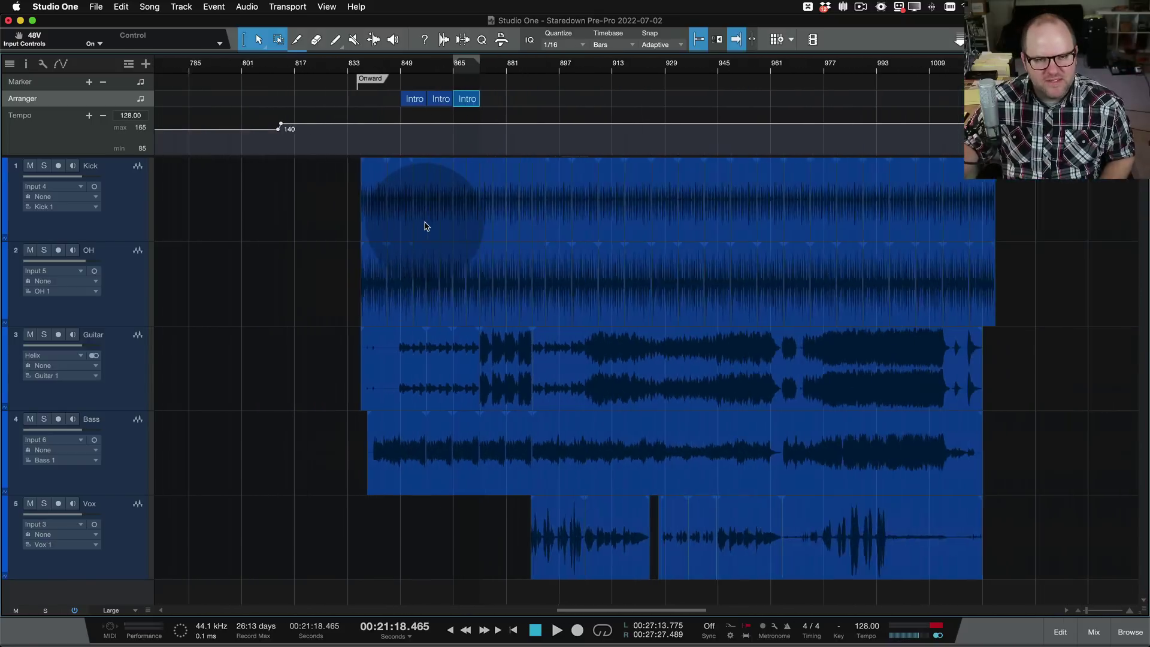
pyautogui.scroll(7, 424, 227)
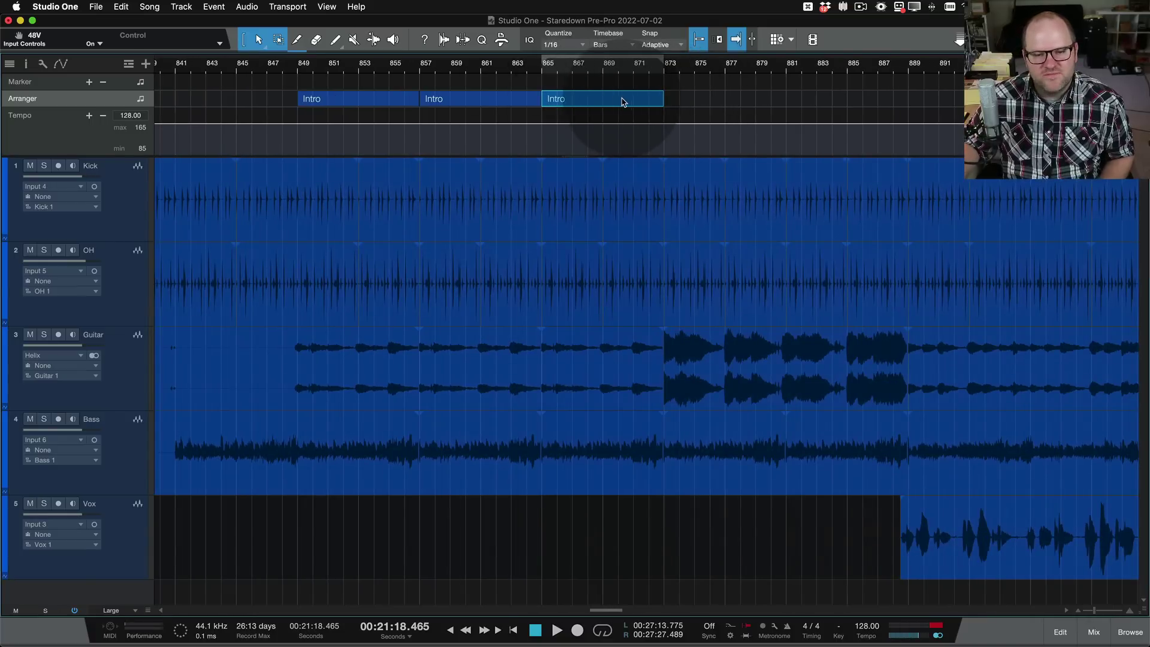
pyautogui.moveTo(621, 102)
pyautogui.mouseDown()
pyautogui.moveTo(970, 103)
pyautogui.moveTo(610, 114)
pyautogui.mouseUp()
pyautogui.scroll(-3, 634, 262)
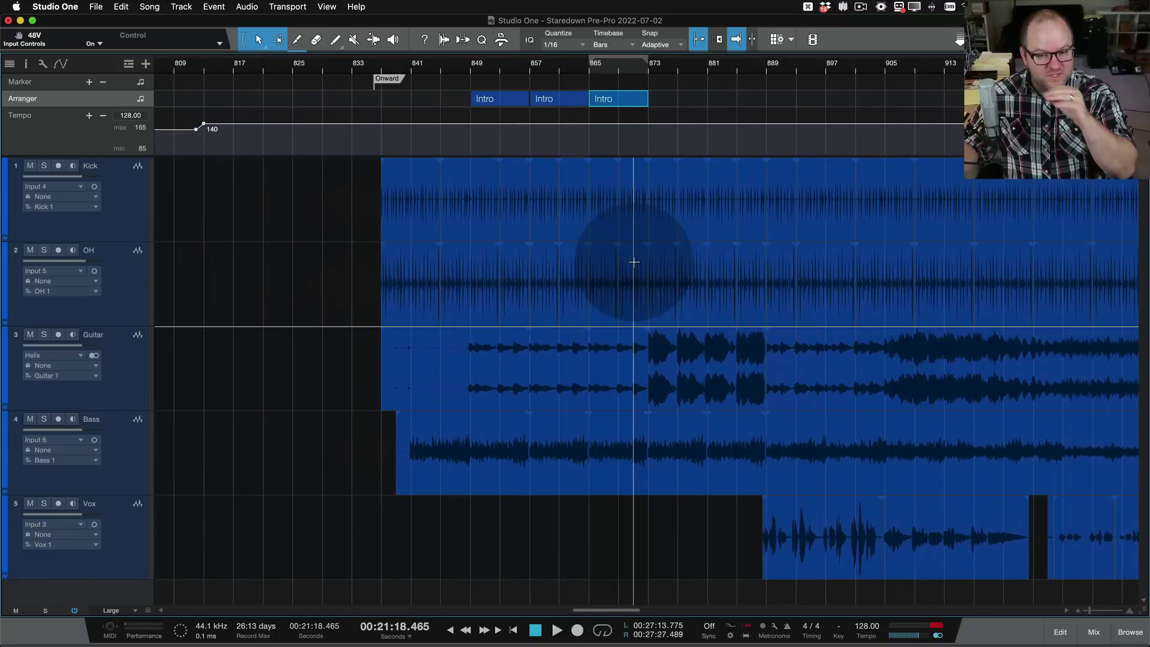
pyautogui.scroll(-6, 634, 262)
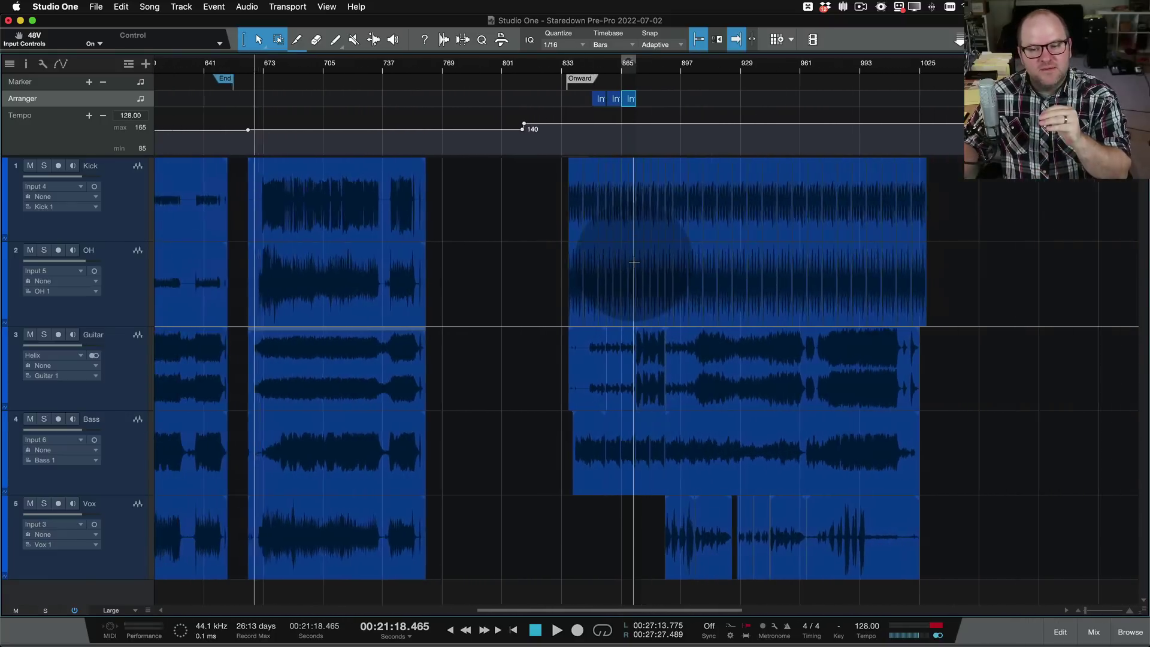
pyautogui.hscroll(5, 634, 262)
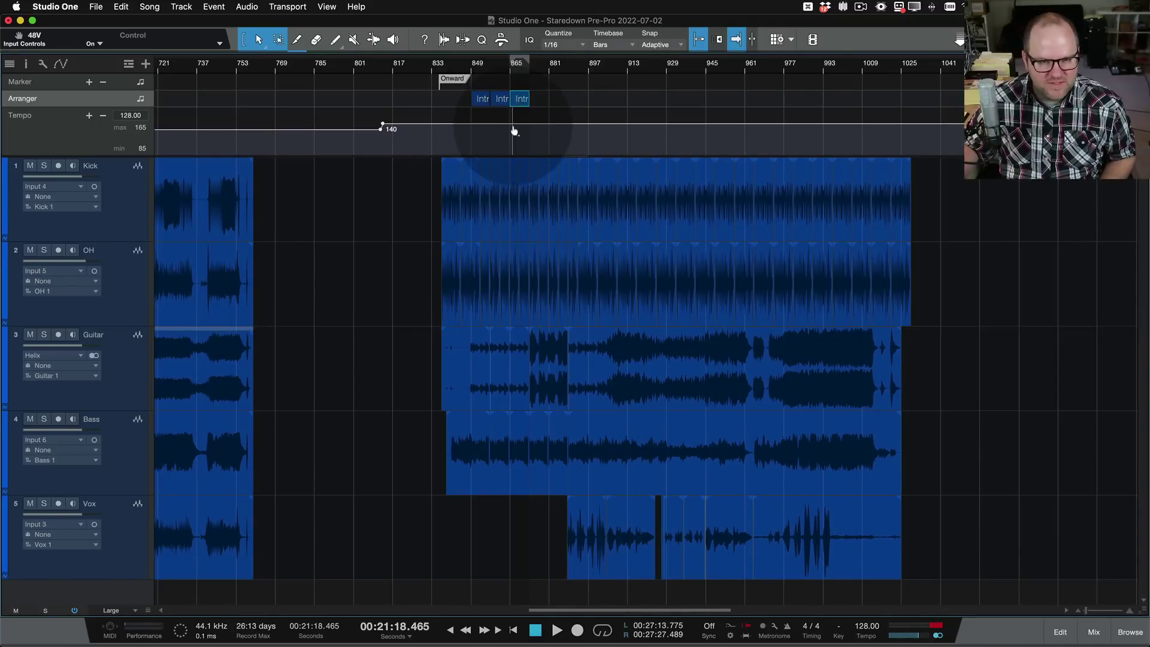
pyautogui.scroll(5, 514, 128)
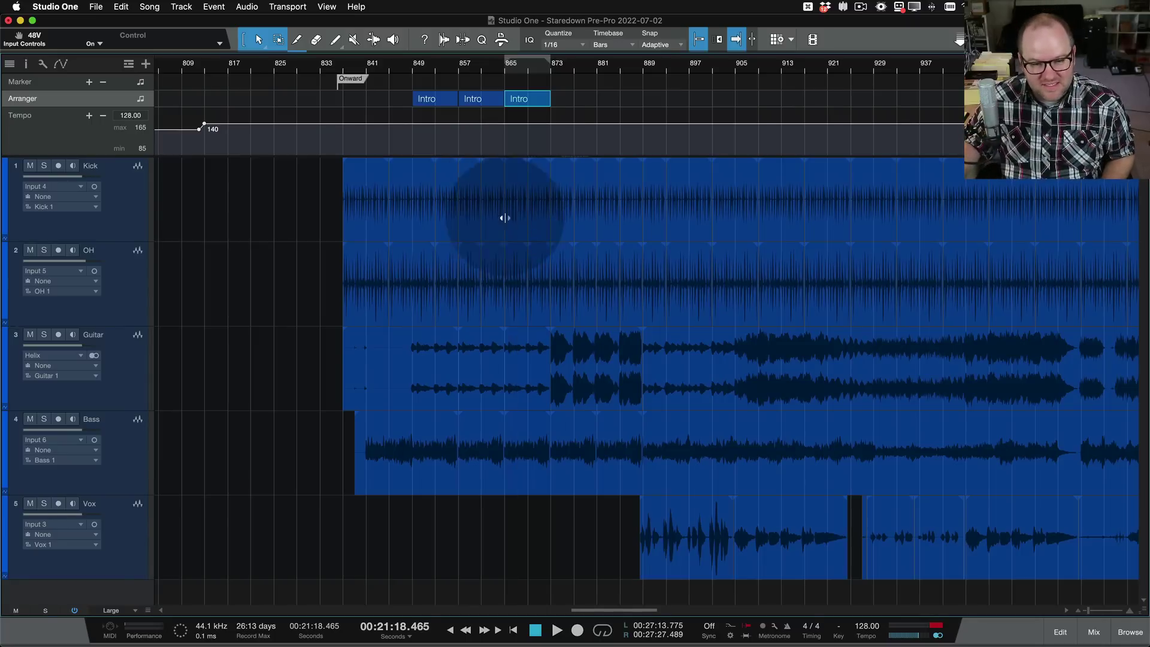
# - Range-select bars 849–857 across the tracks, then bars 857–861 on Kick, and zoom in
pyautogui.scroll(2, 372, 342)
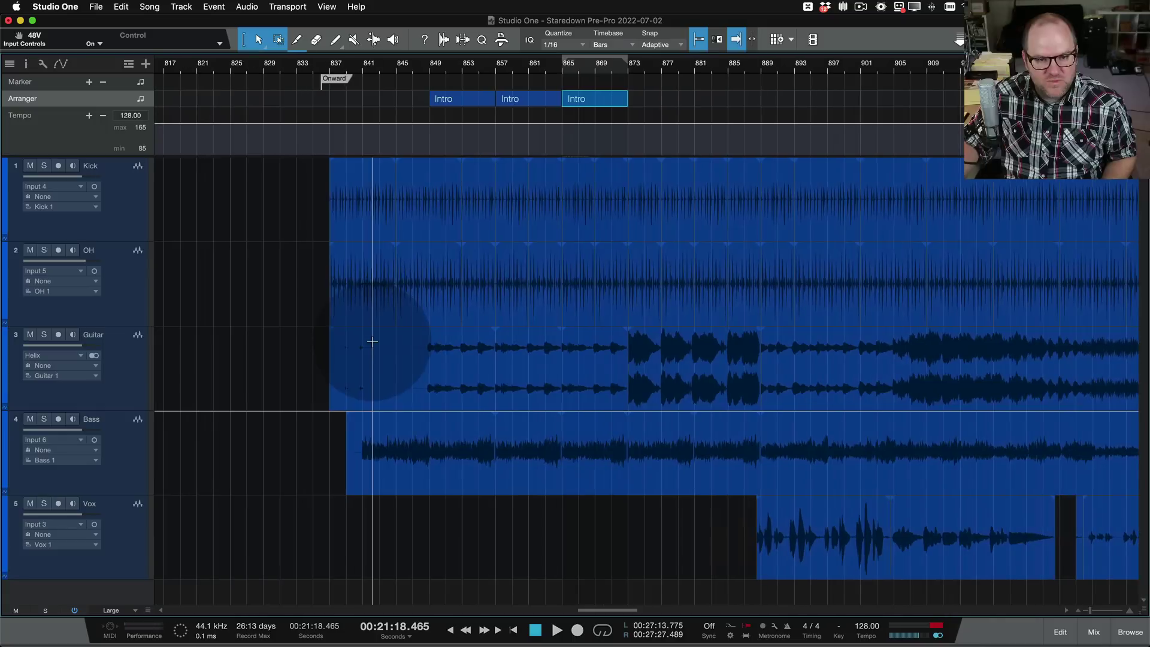
pyautogui.moveTo(431, 172); pyautogui.dragTo(510, 458)
pyautogui.click(512, 157)
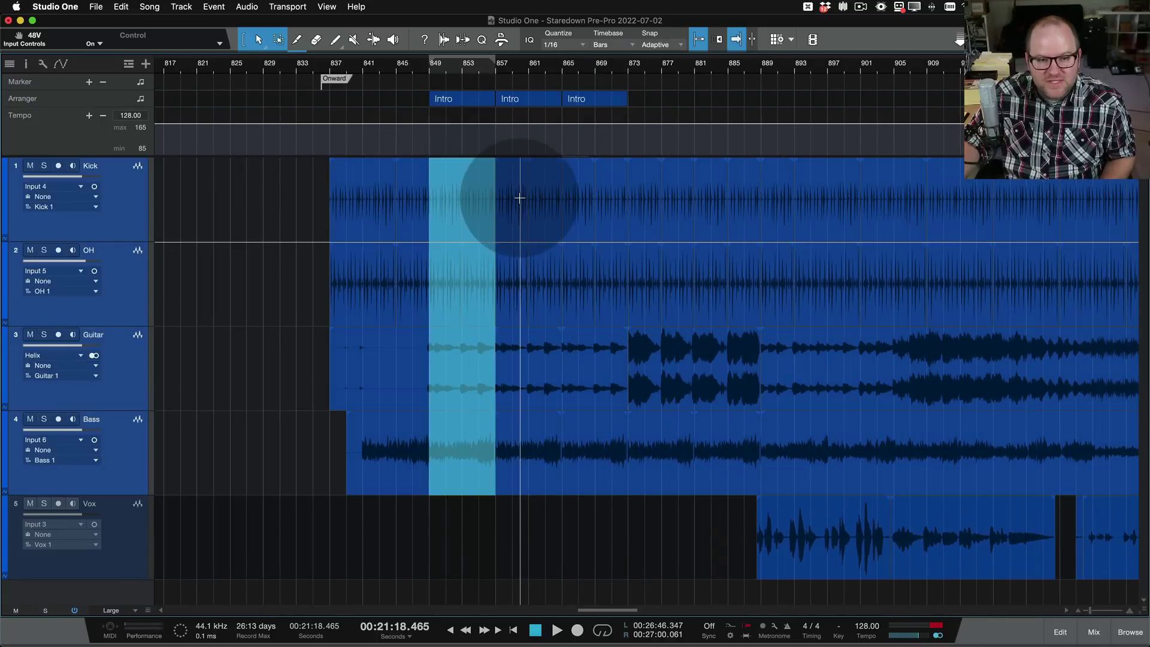
pyautogui.moveTo(519, 224); pyautogui.dragTo(499, 171)
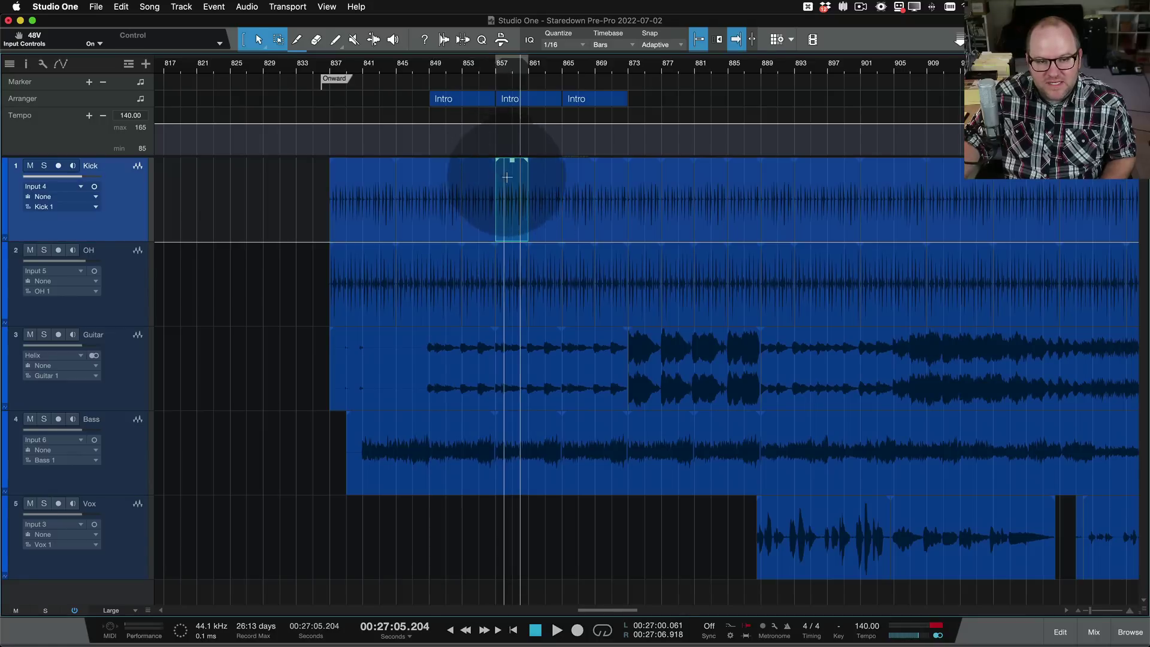
pyautogui.press('e')
pyautogui.press('e')
pyautogui.press('e')
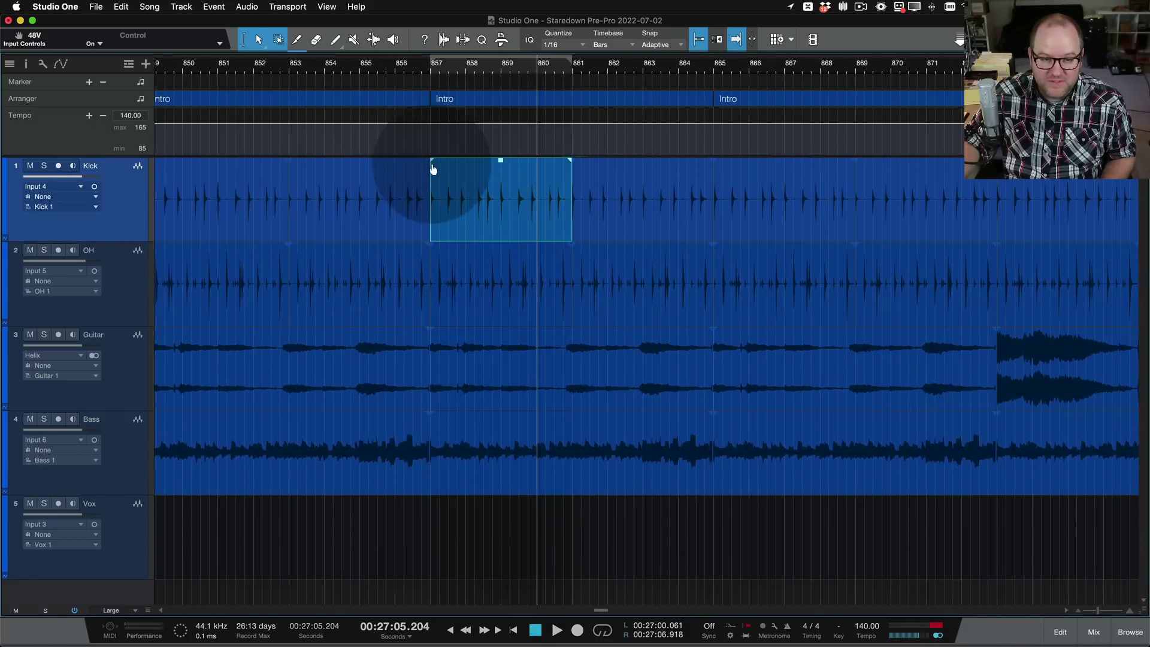
pyautogui.moveTo(432, 170); pyautogui.dragTo(1040, 462)
pyautogui.click(925, 410)
# - Try pushing the events from bar 857 five bars later, undo it, and select the short Kick event
pyautogui.moveTo(475, 213); pyautogui.dragTo(663, 217)
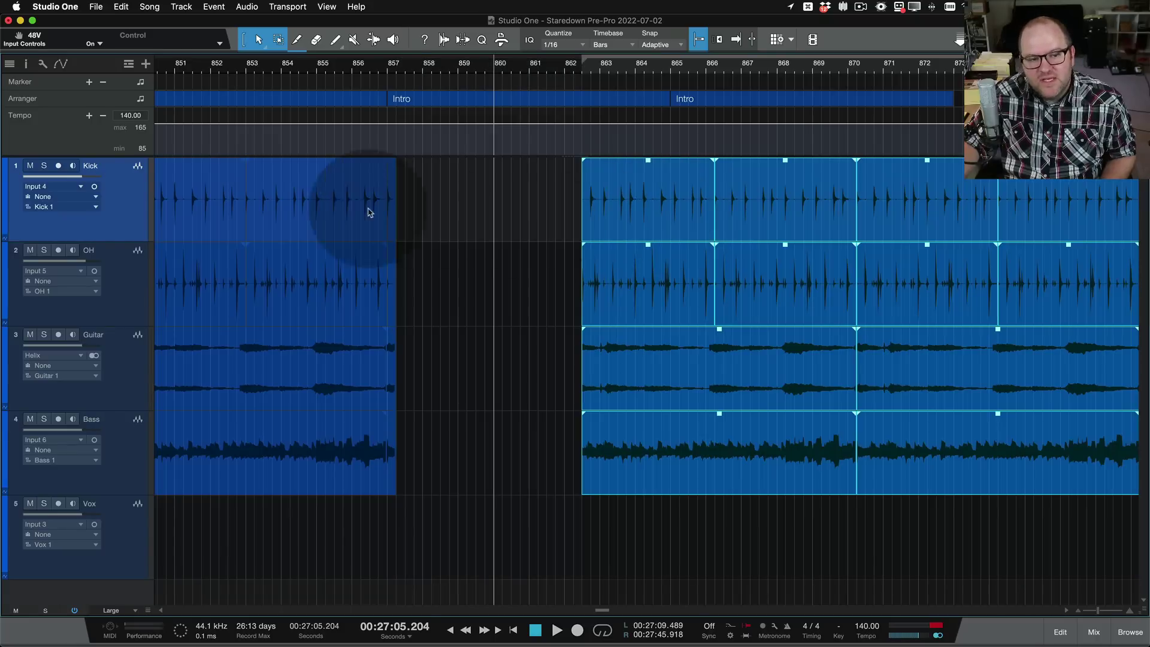
pyautogui.press('super+z')
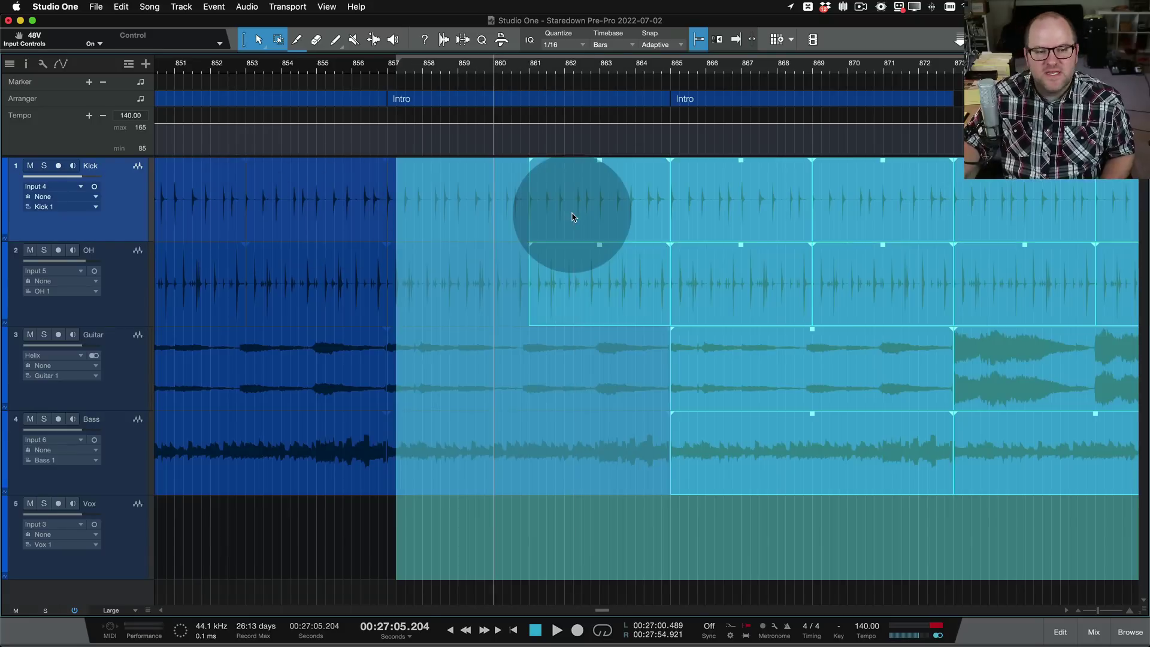
pyautogui.scroll(-5, 398, 219)
pyautogui.click(386, 219)
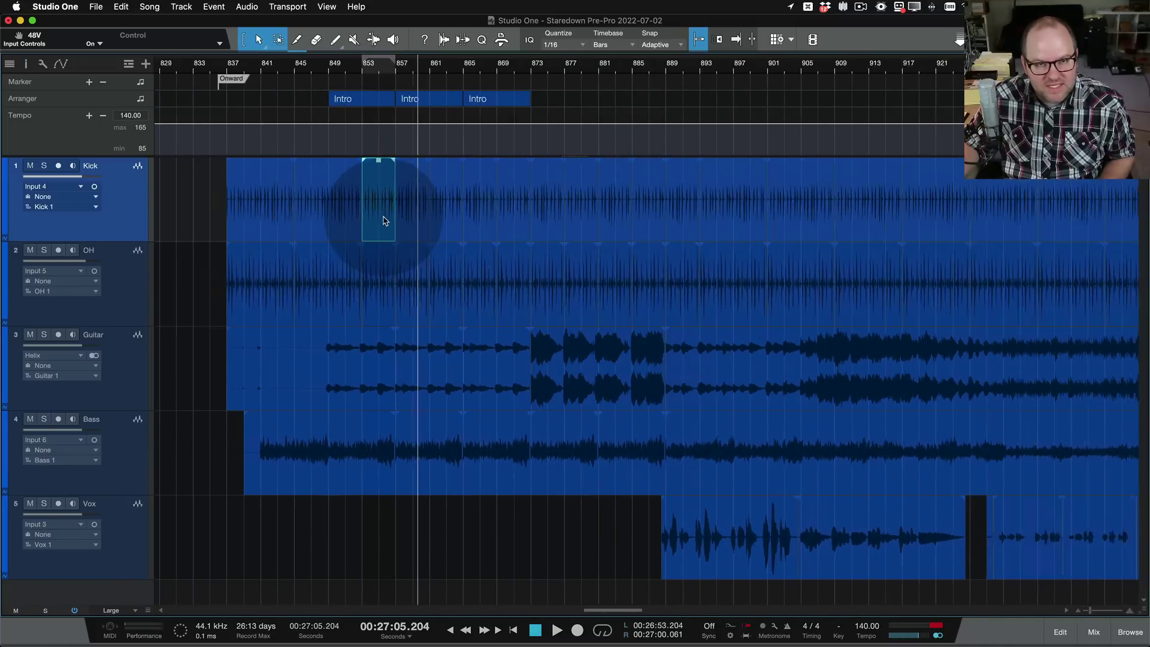
pyautogui.scroll(-1, 386, 220)
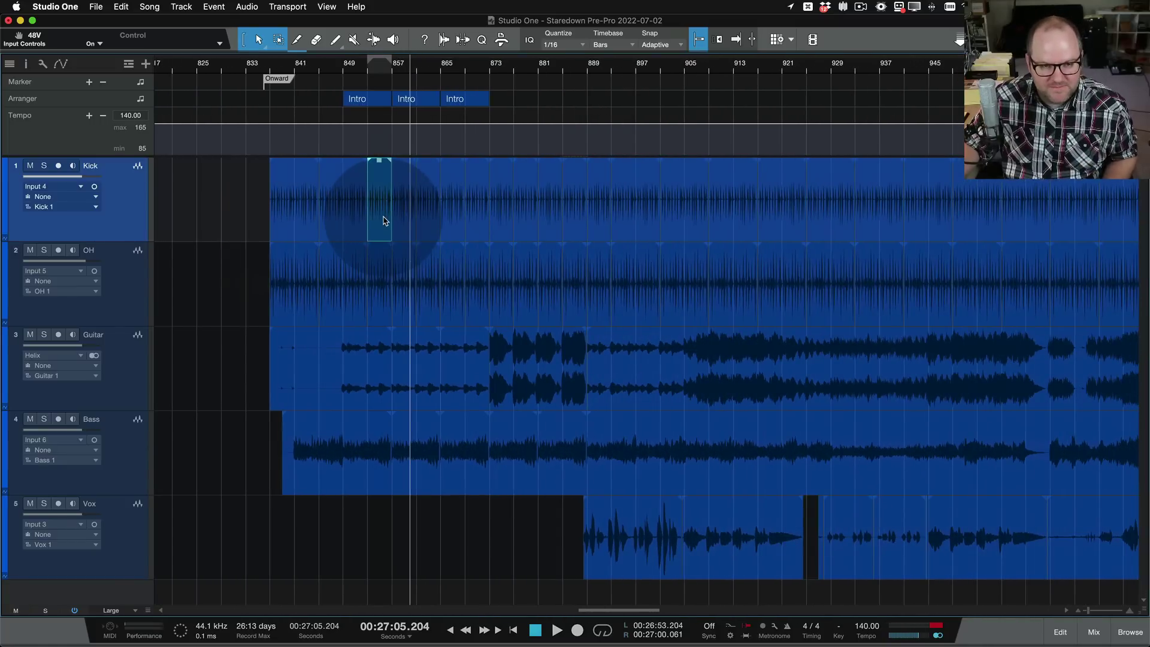
pyautogui.scroll(-3, 557, 220)
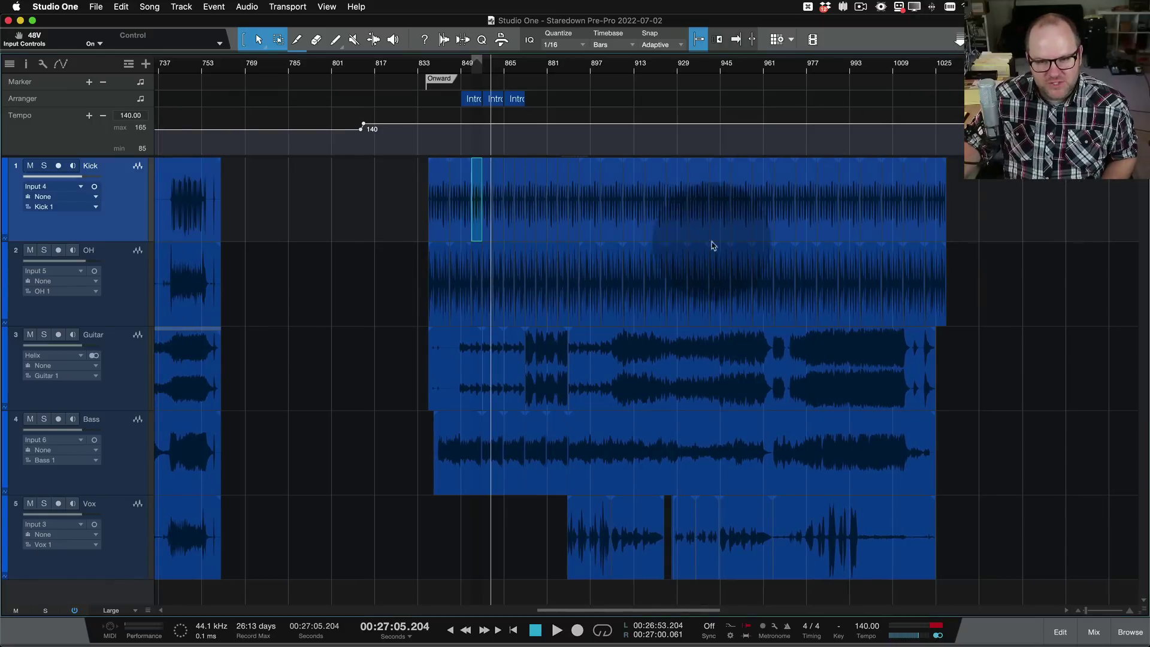
pyautogui.scroll(5, 398, 223)
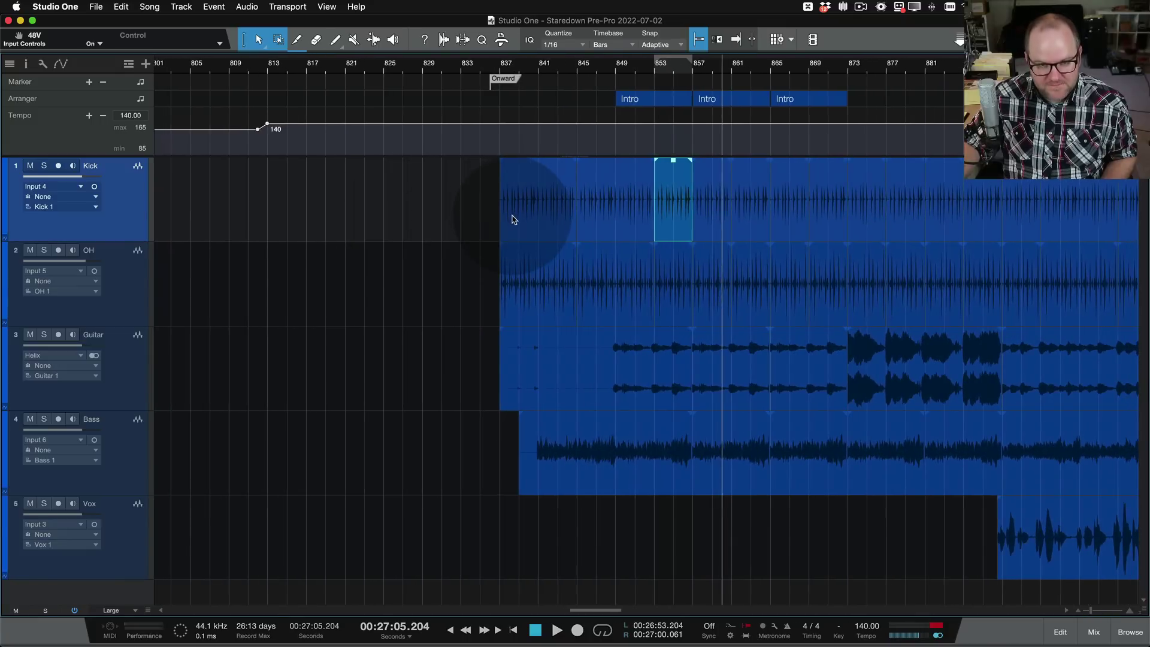
pyautogui.scroll(3, 545, 239)
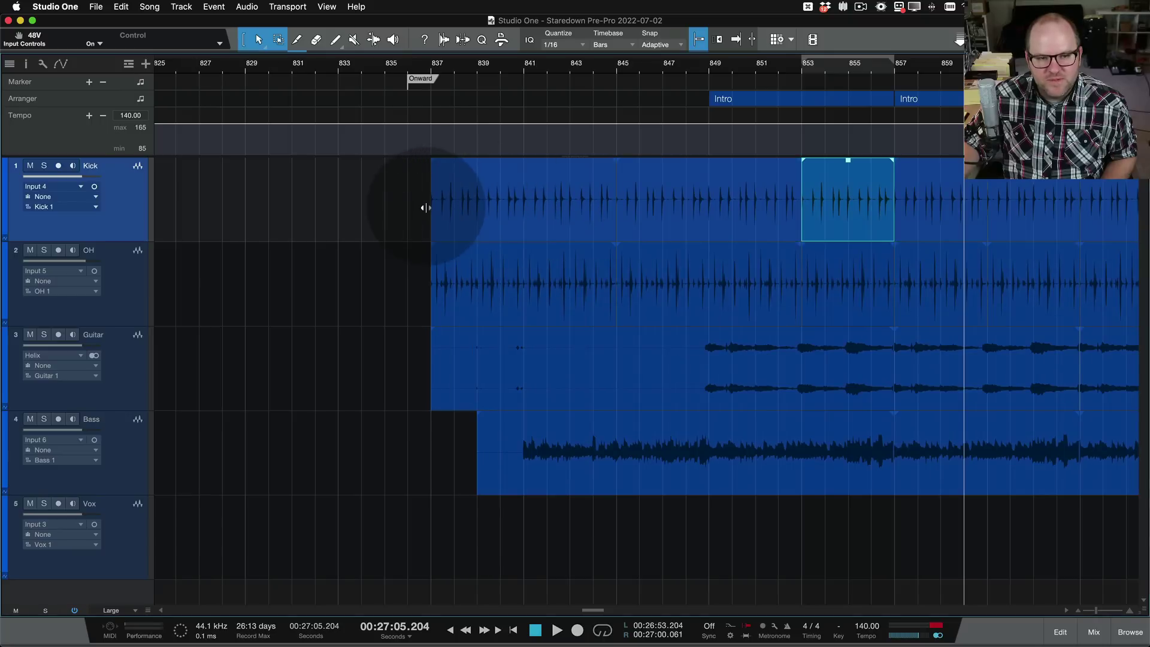
# - Select bars 837–845 on the Kick and OH tracks and solo both tracks
pyautogui.moveTo(417, 223); pyautogui.dragTo(618, 299)
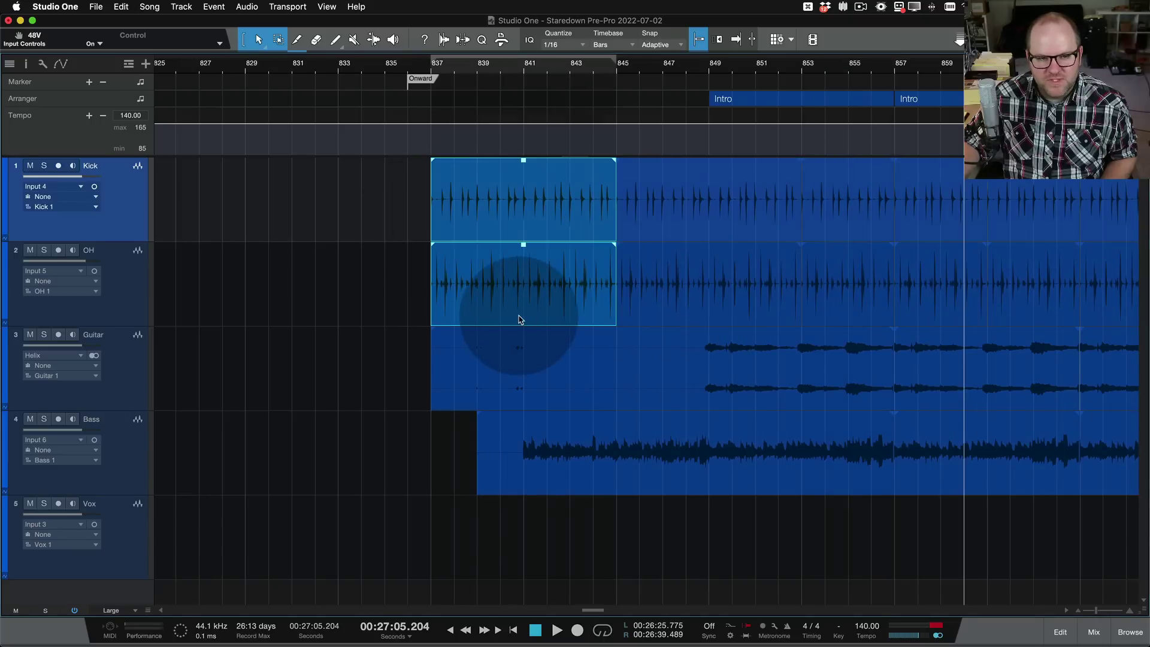
pyautogui.click(44, 166)
pyautogui.click(43, 250)
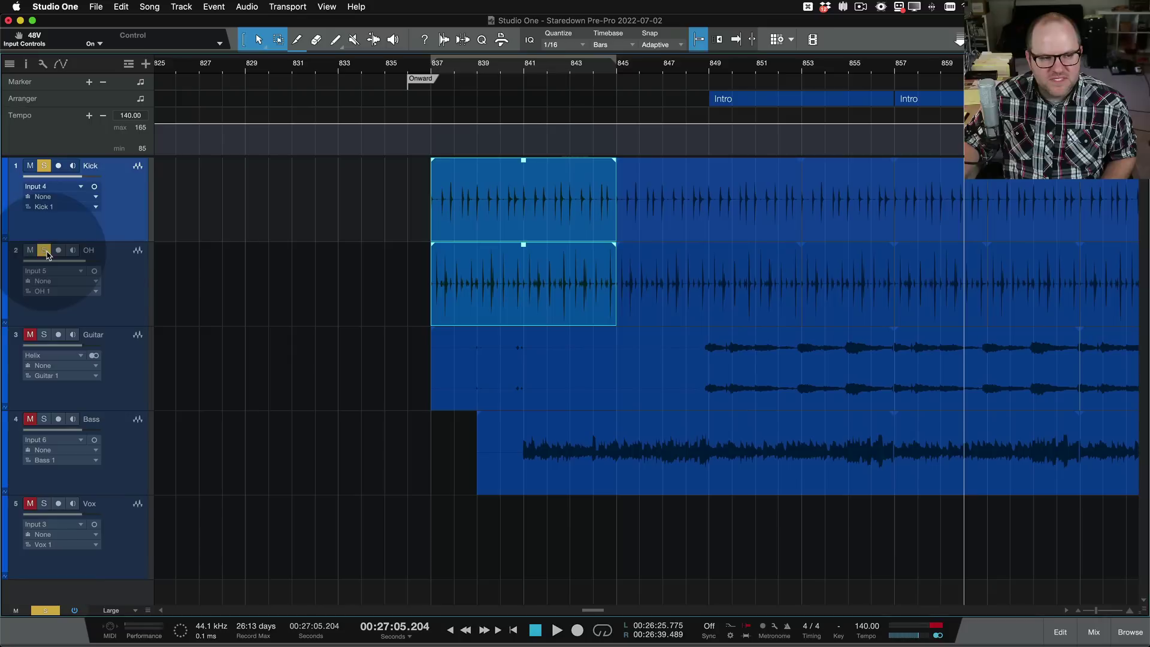
# - Play the soloed drums from bar 837, then reselect the OH and Kick events
pyautogui.click(429, 73)
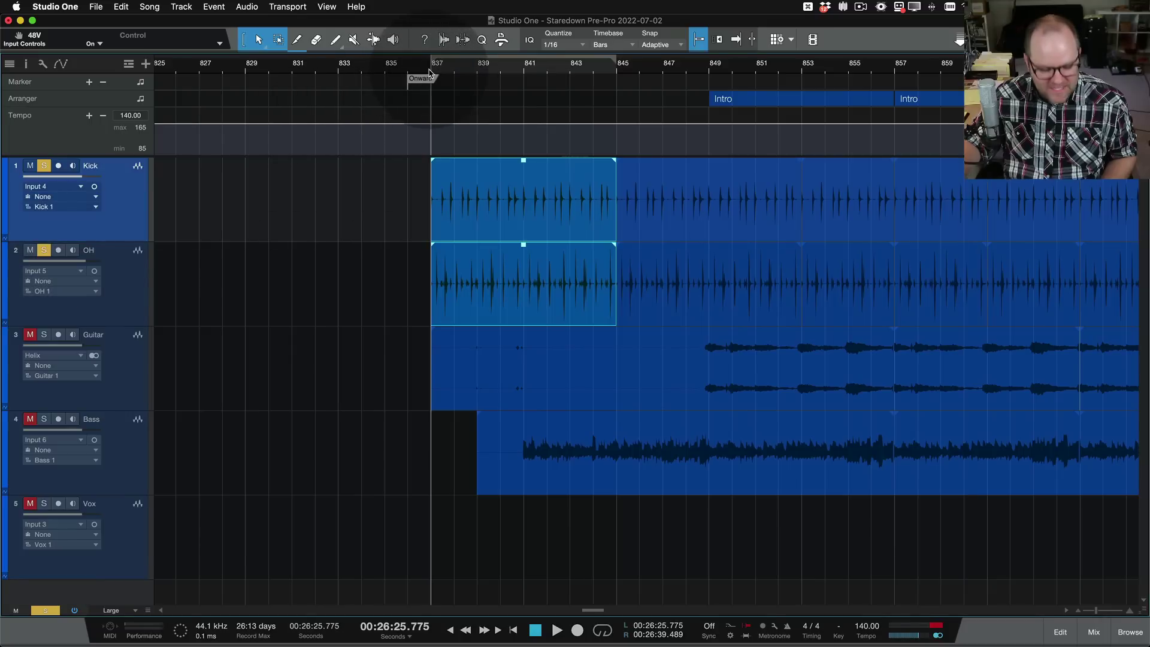
pyautogui.press('space')
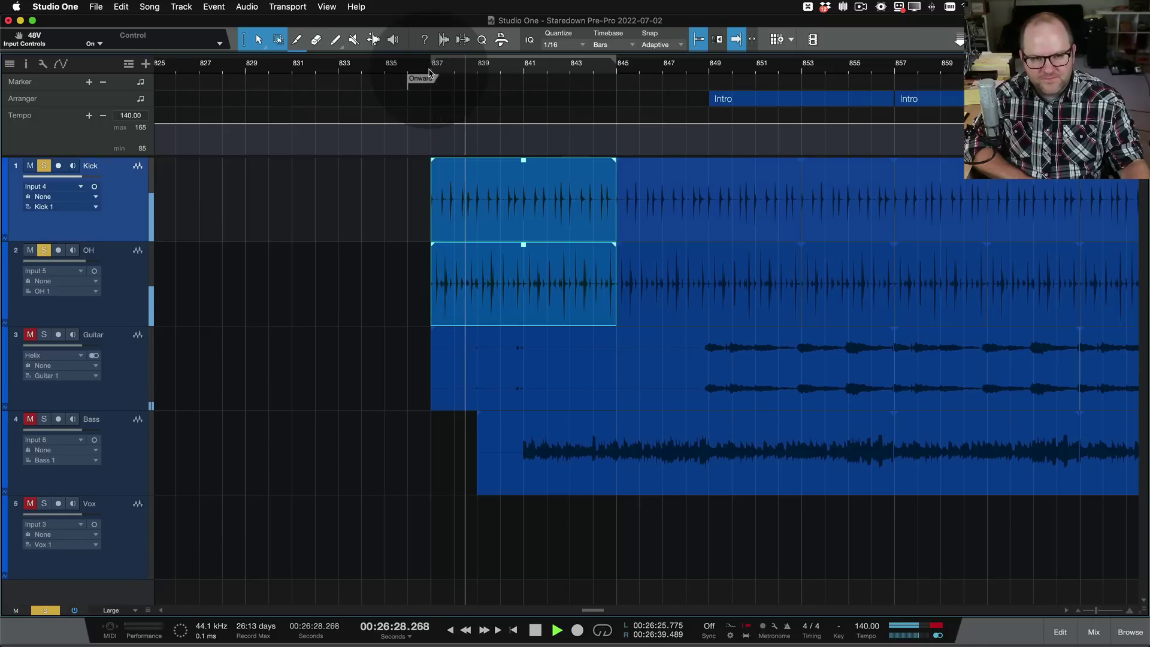
pyautogui.press('space')
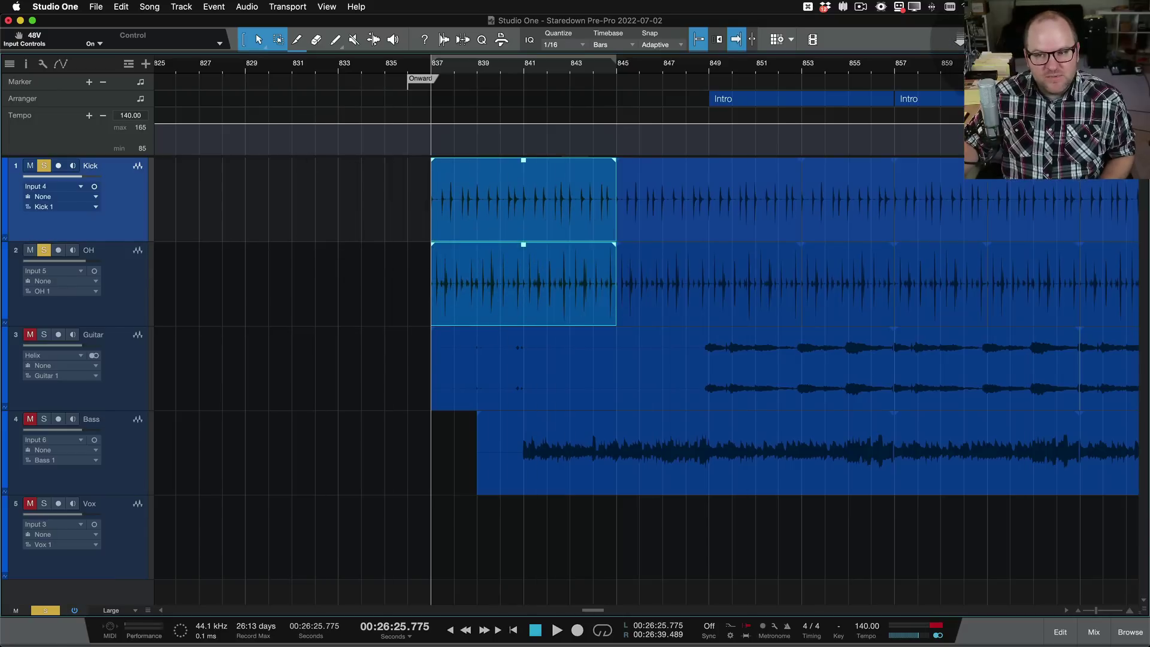
pyautogui.click(480, 289)
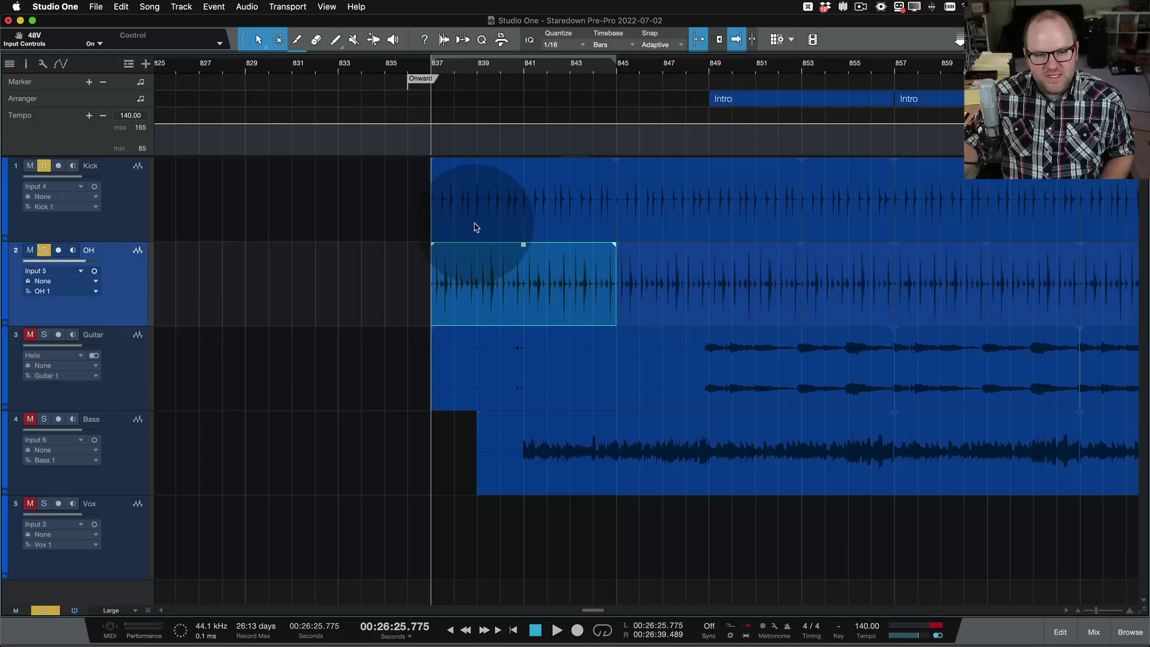
pyautogui.keyDown('shift'); pyautogui.click(479, 219); pyautogui.keyUp('shift')
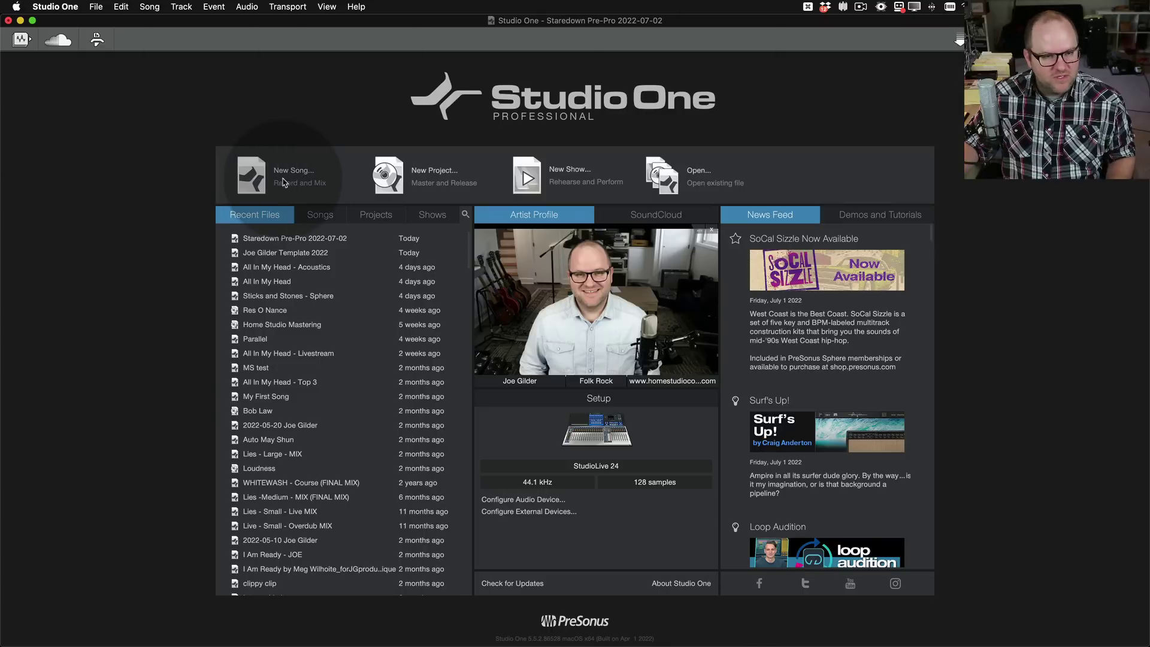
# - Create an empty song and set up 2 new tracks named 'drum'
pyautogui.click(258, 171)
pyautogui.press('Return')
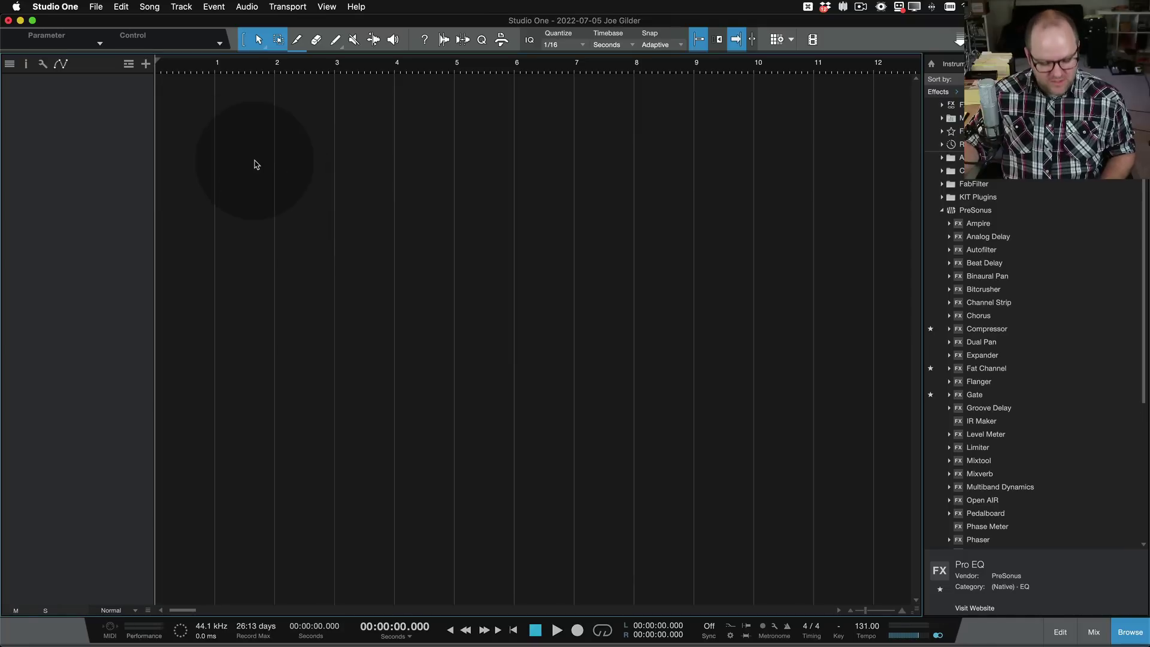
pyautogui.press('t')
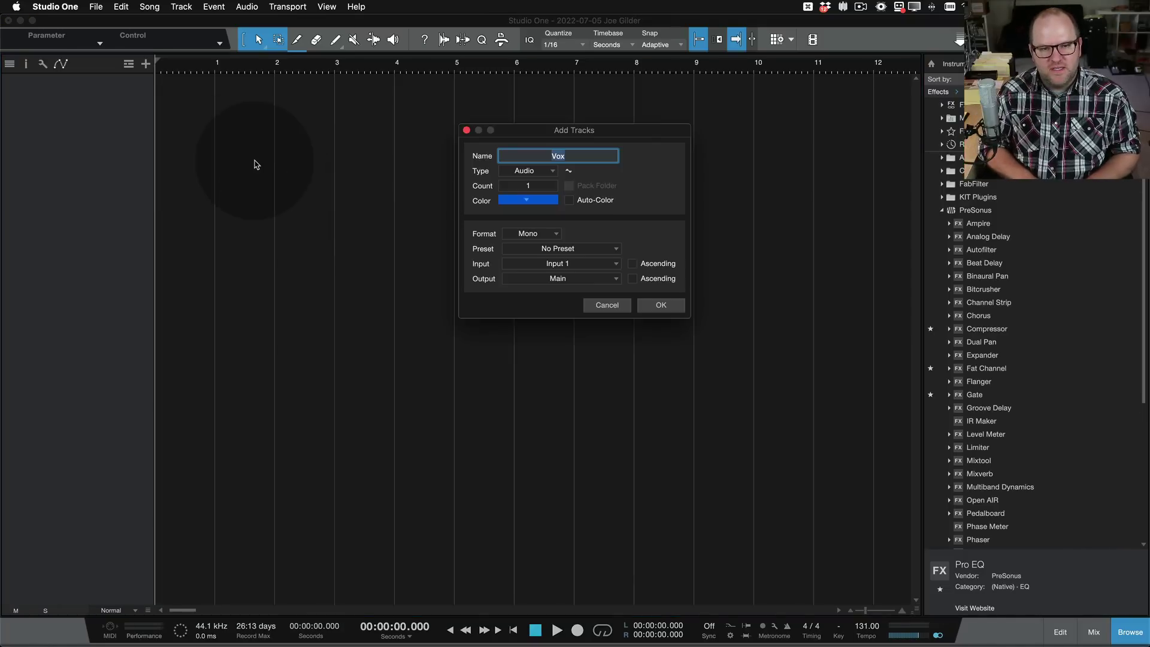
pyautogui.write('drum')
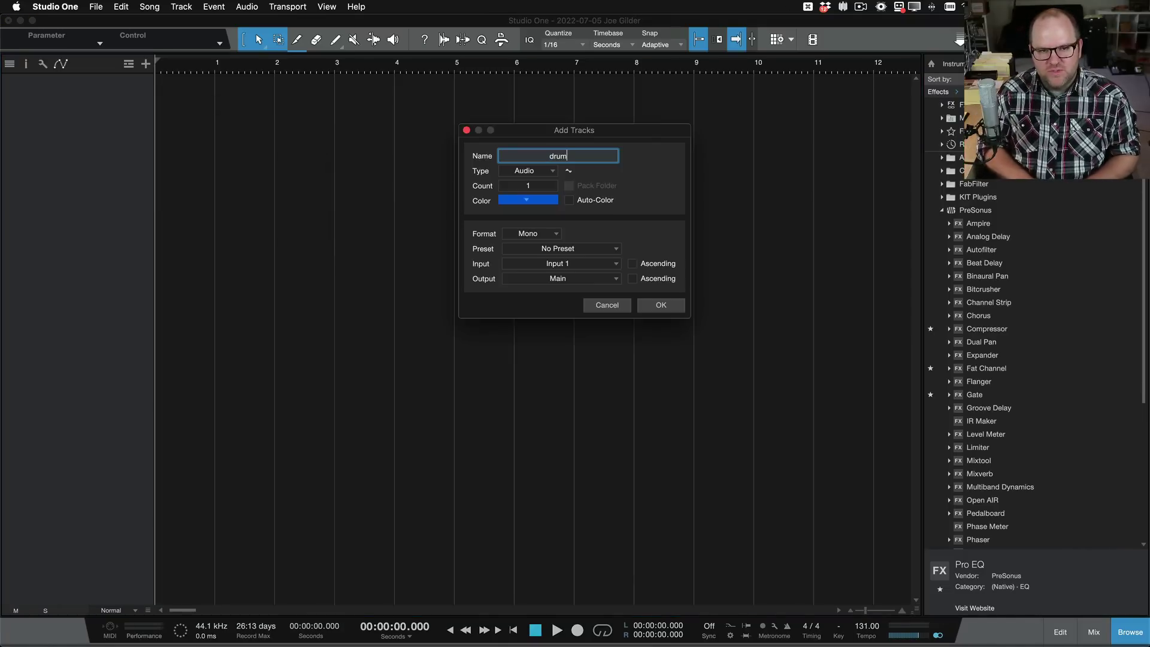
pyautogui.press('Tab')
pyautogui.write('2')
pyautogui.press('Tab')
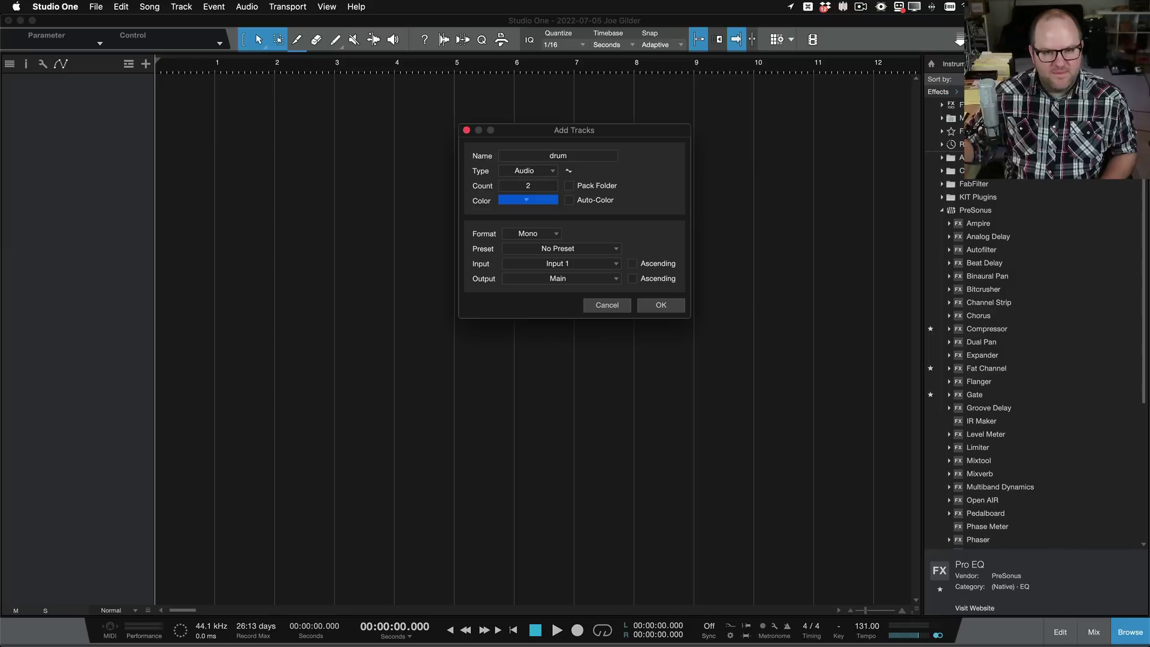
# - Add the drum tracks, drop in the Kick and OH loop files, and delete the empty drum tracks
pyautogui.click(661, 305)
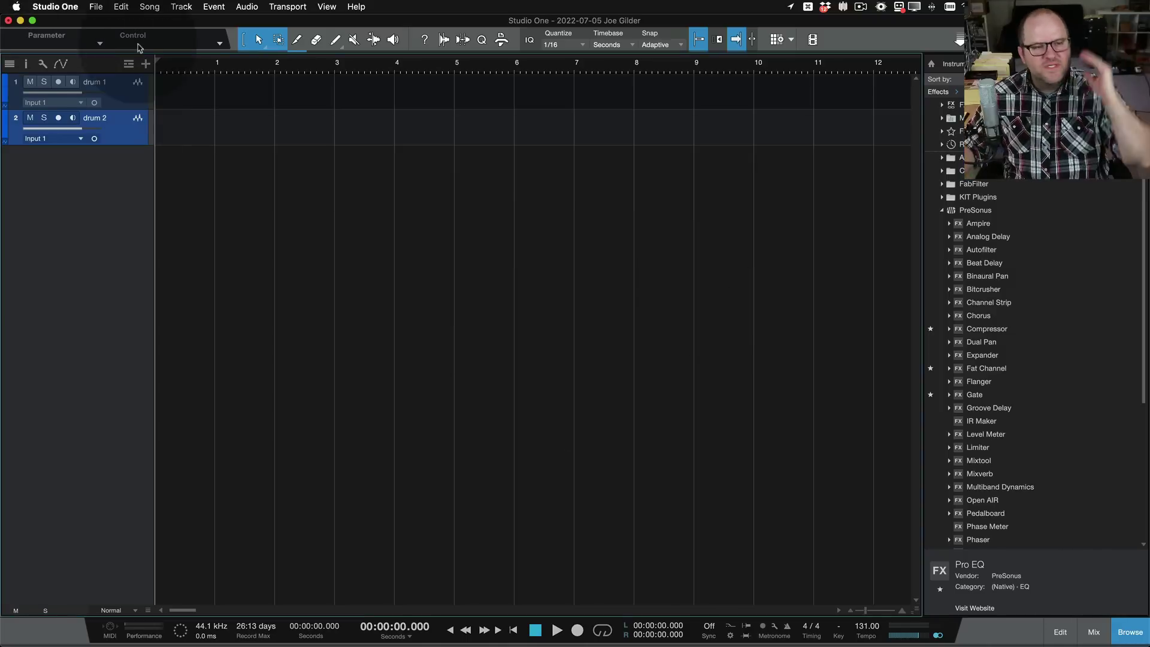
pyautogui.moveTo(138, 48); pyautogui.dragTo(195, 116)
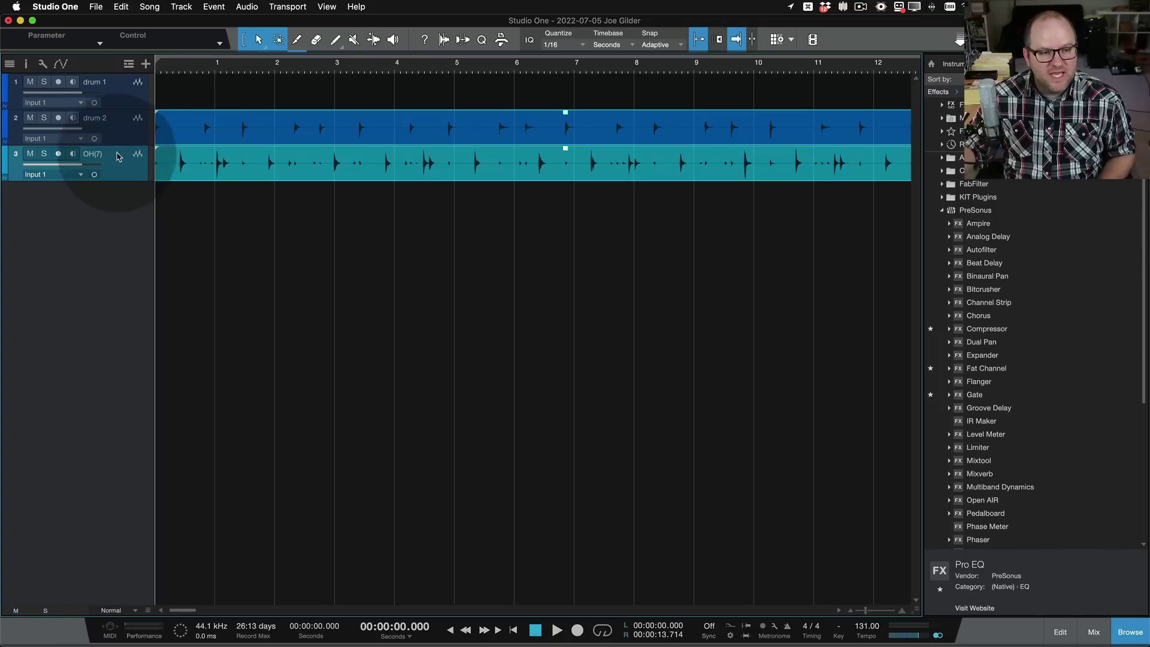
pyautogui.keyDown('shift'); pyautogui.click(120, 107); pyautogui.keyUp('shift')
pyautogui.press('Delete')
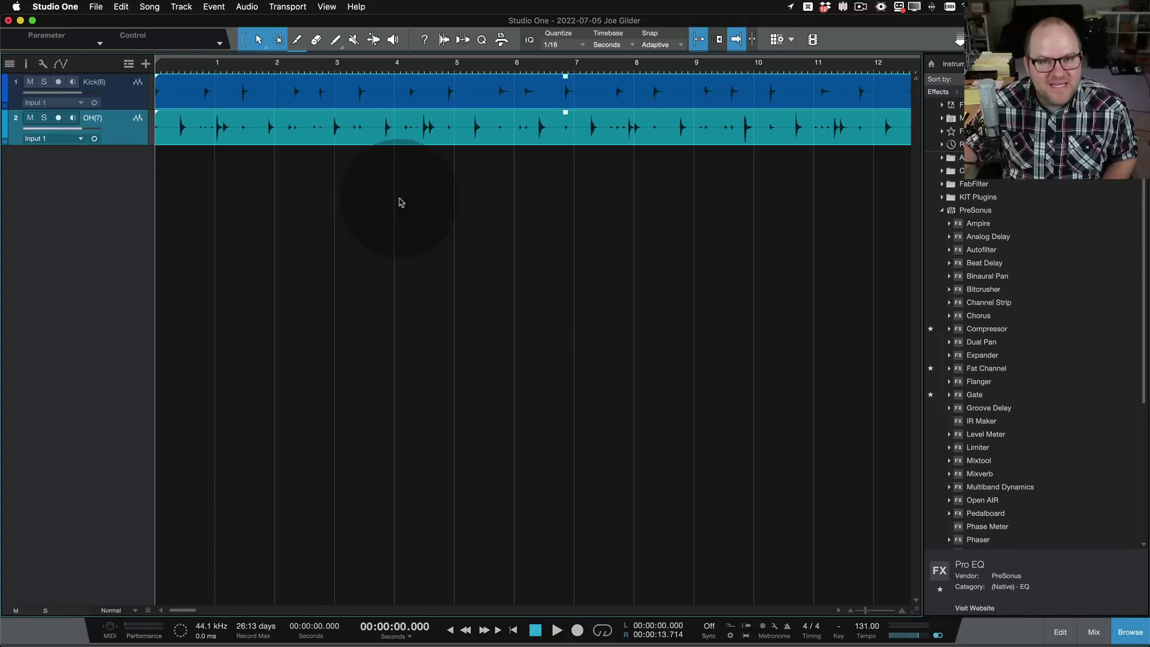
# - Zoom to fit the drum loops and save the song
pyautogui.press('w')
pyautogui.press('w')
pyautogui.press('w')
pyautogui.press('w')
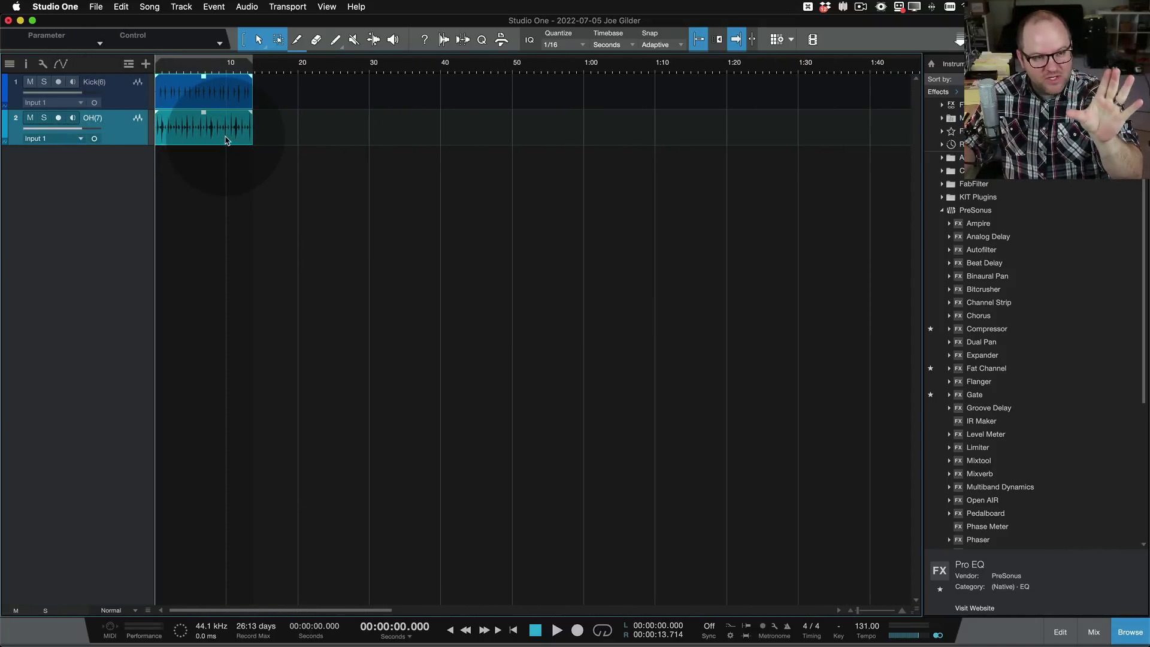
pyautogui.press('e')
pyautogui.press('e')
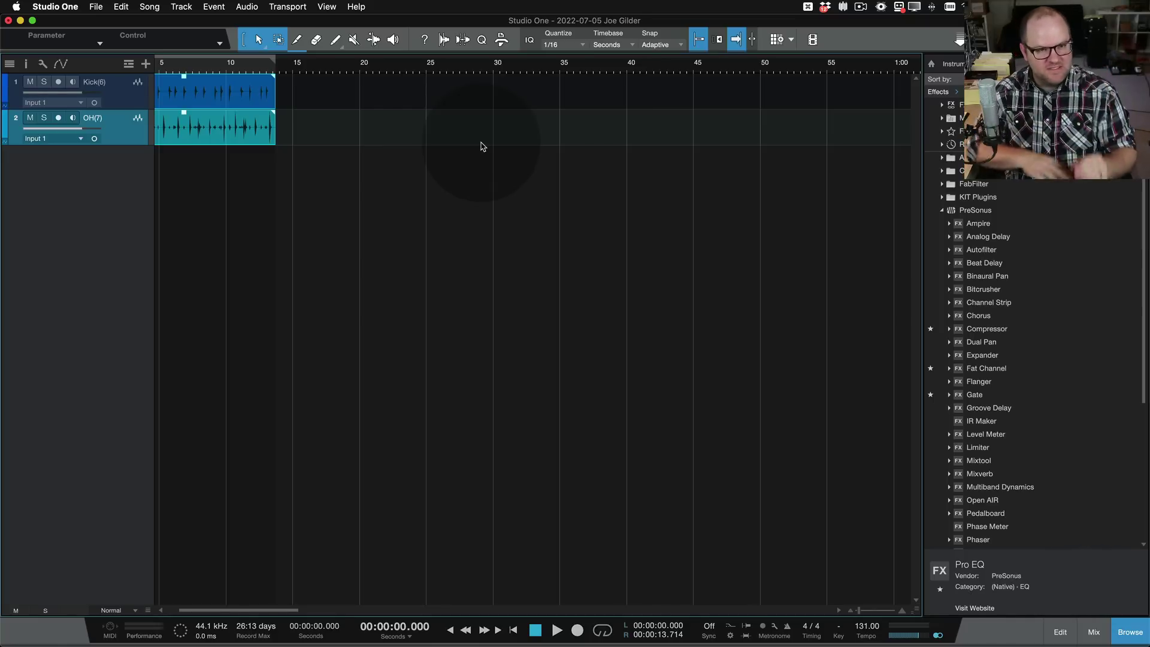
pyautogui.press('super+s')
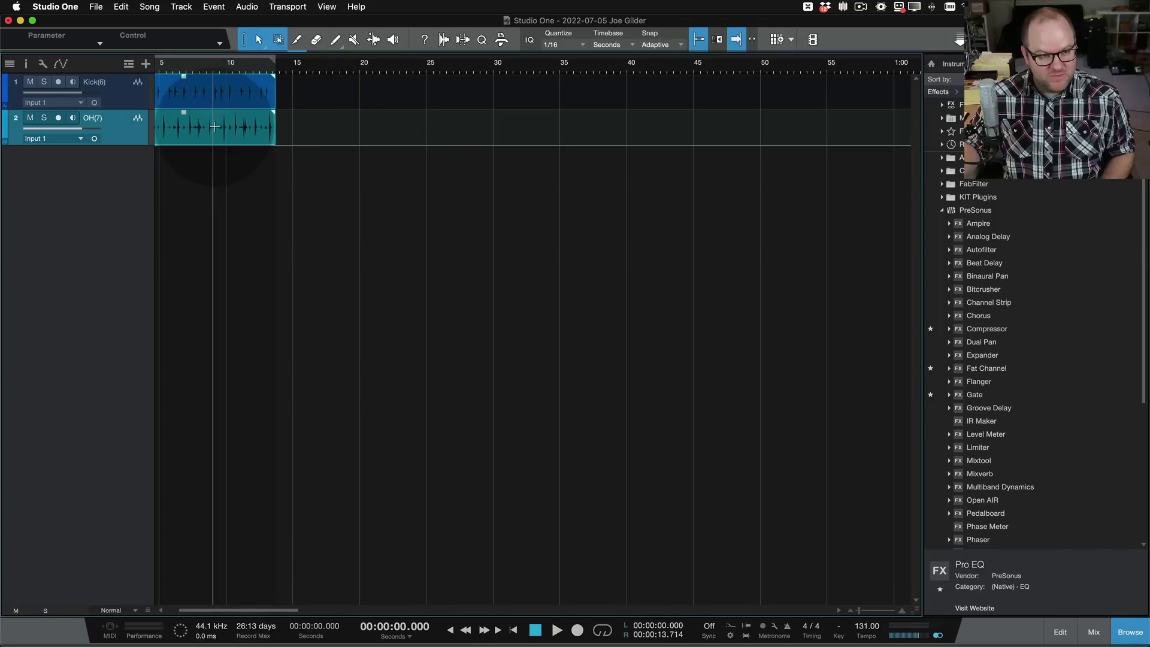
pyautogui.hscroll(-3, 205, 104)
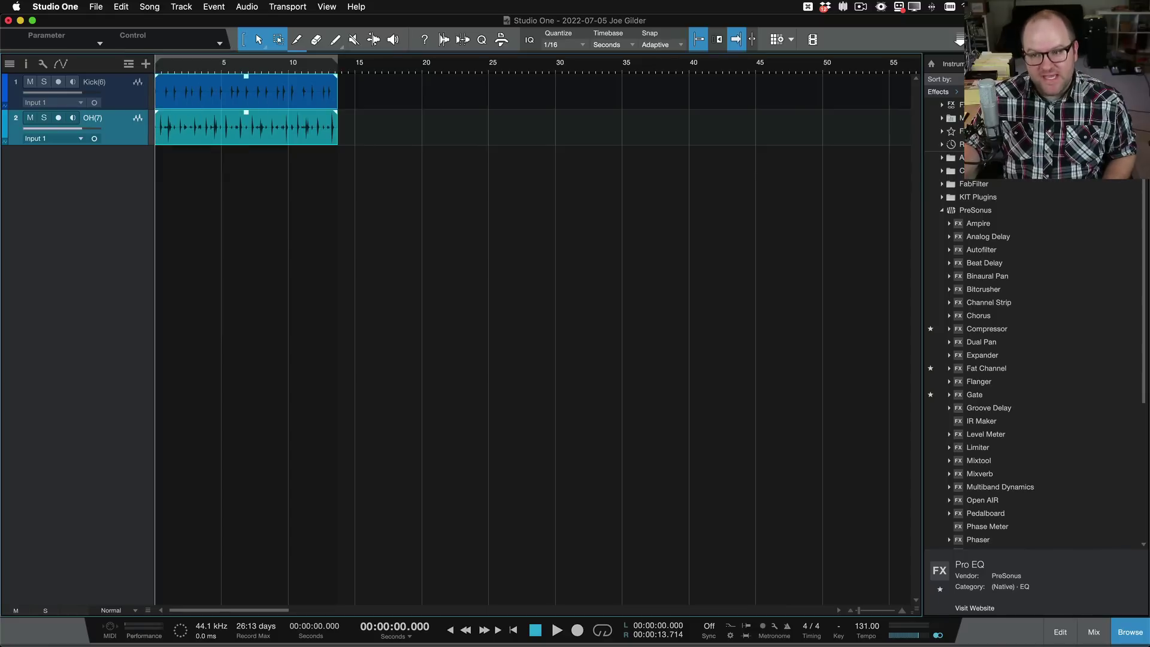
# - Copy the Guitar event from the Staredown song and switch back to the new song
pyautogui.click(959, 39)
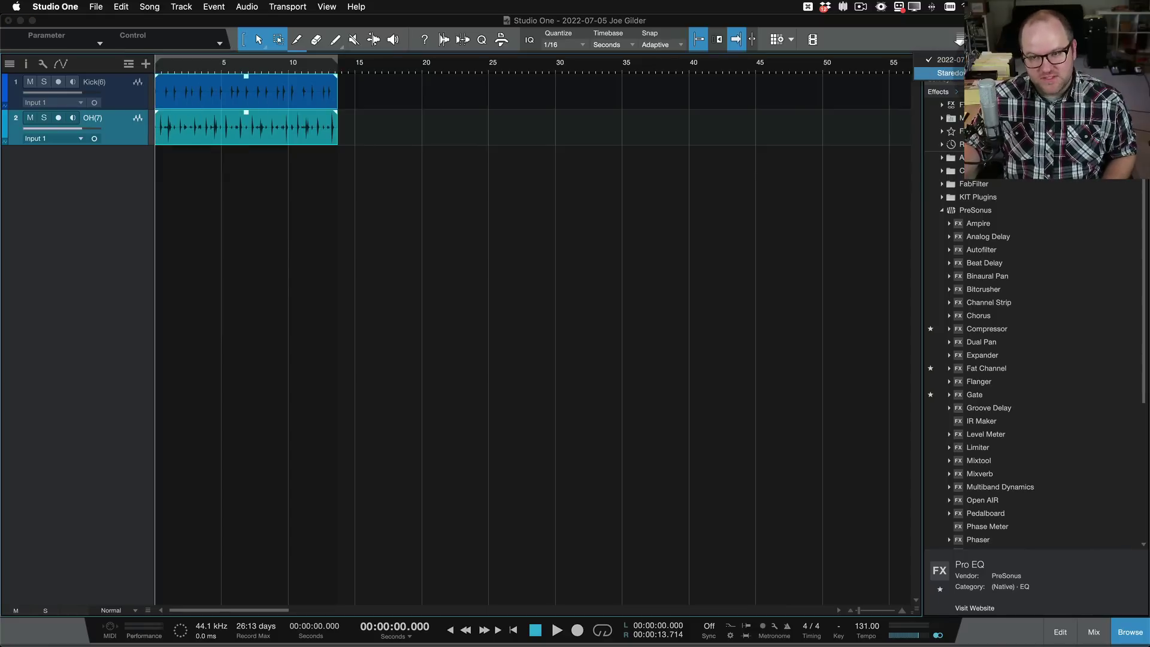
pyautogui.click(950, 73)
pyautogui.click(640, 261)
pyautogui.click(720, 367)
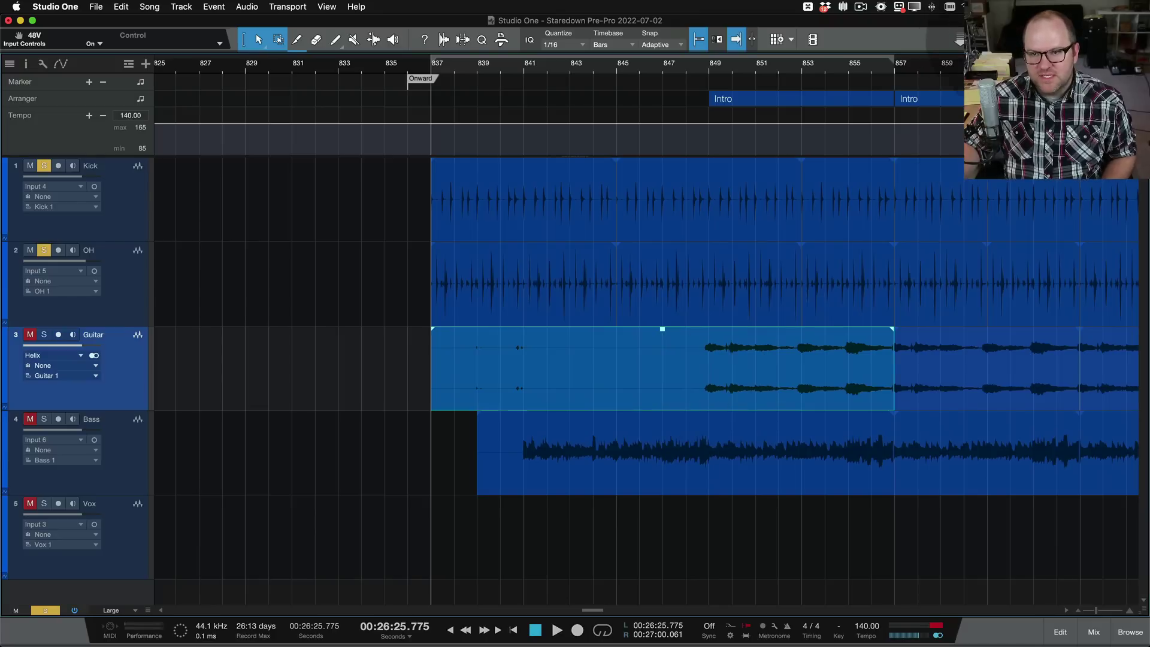
pyautogui.click(960, 40)
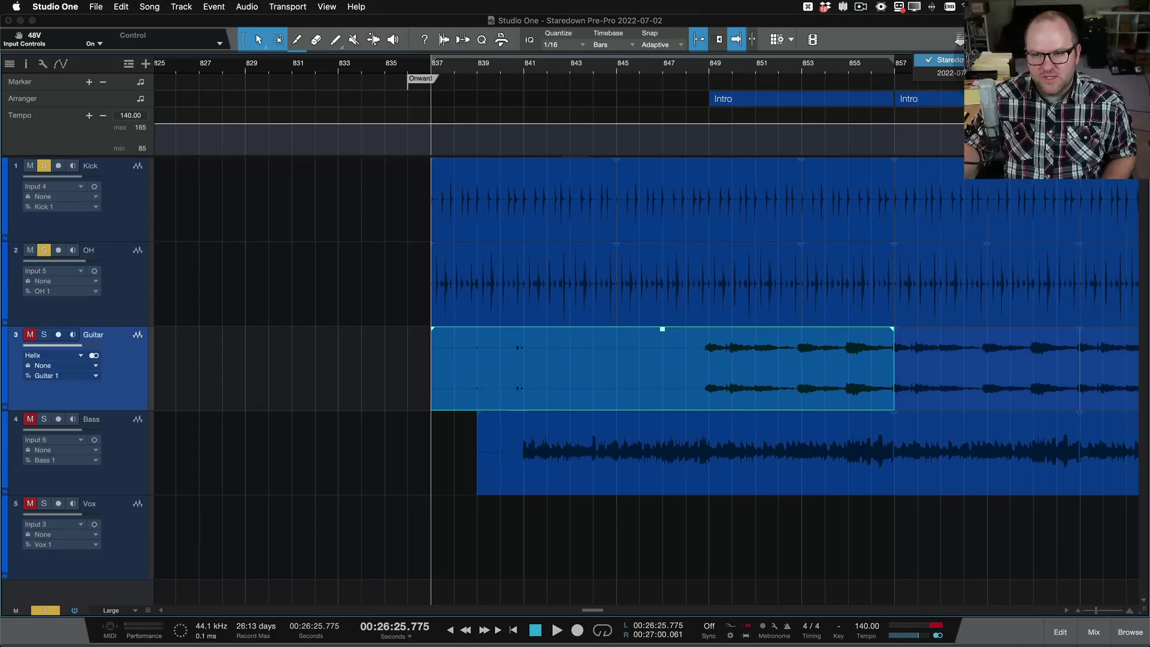
pyautogui.click(950, 72)
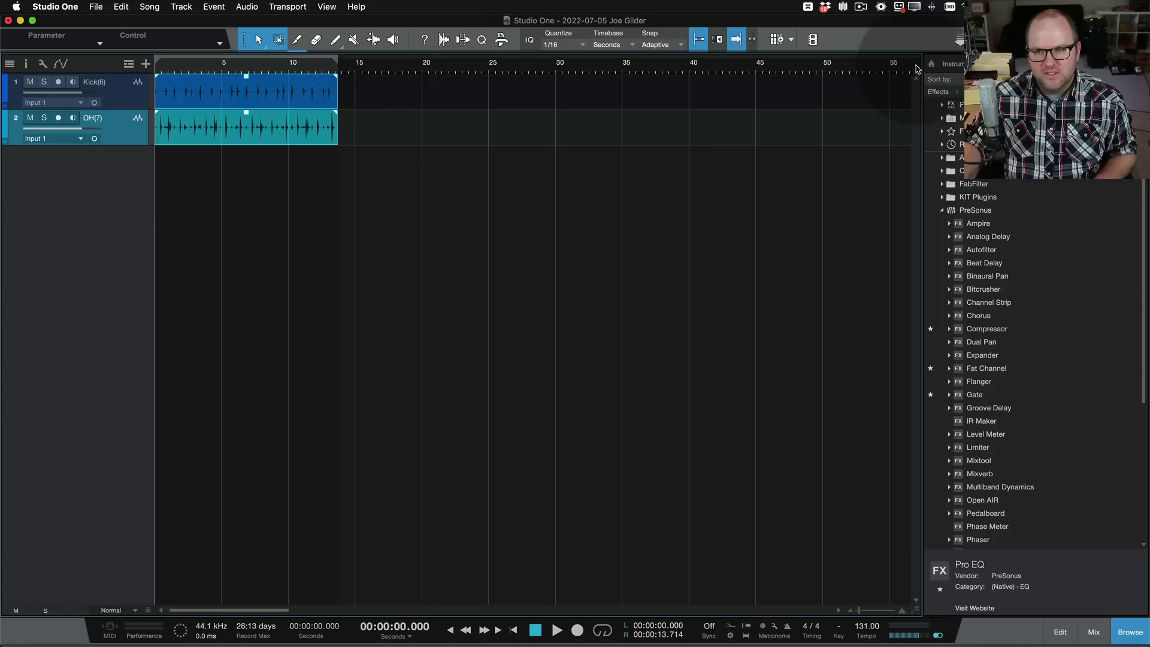
# - Paste the guitar event at 18 seconds after undoing a misplaced paste on the OH track
pyautogui.click(411, 275)
pyautogui.hotkey('ctrl', 'z')
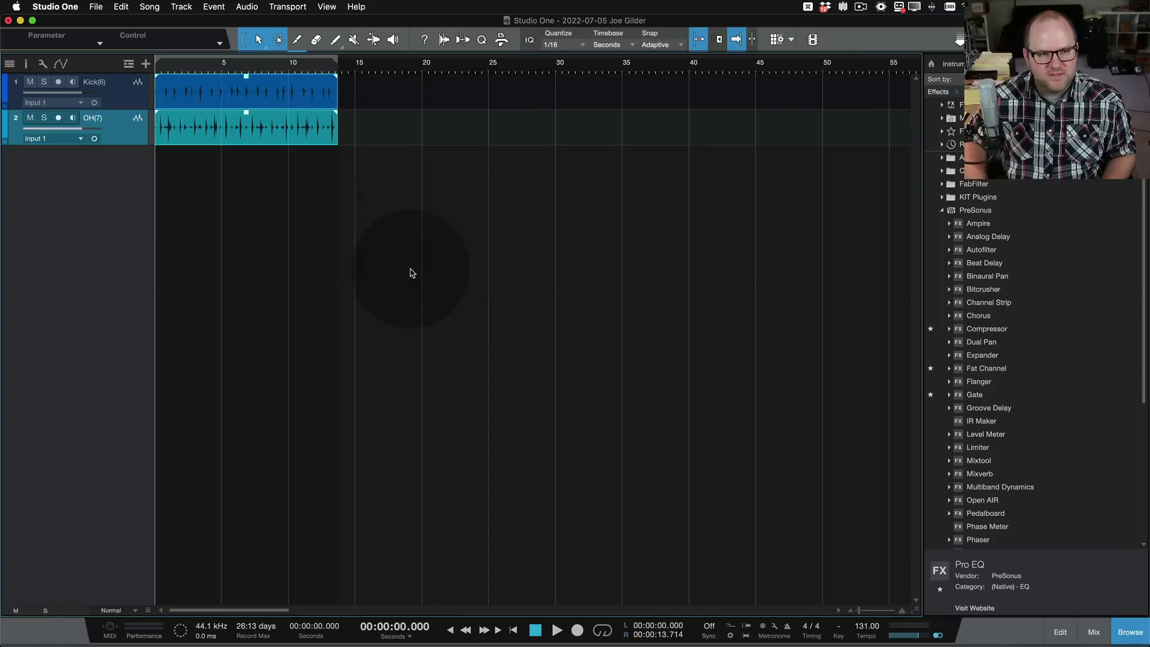
pyautogui.hotkey('ctrl', 'v')
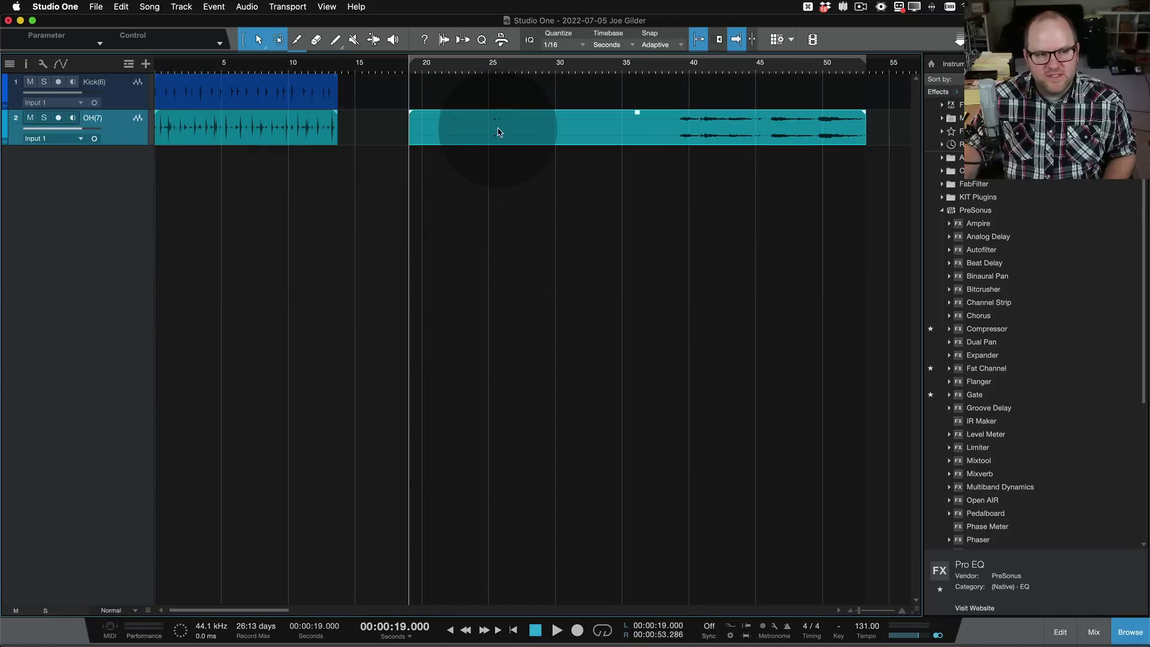
pyautogui.click(527, 128)
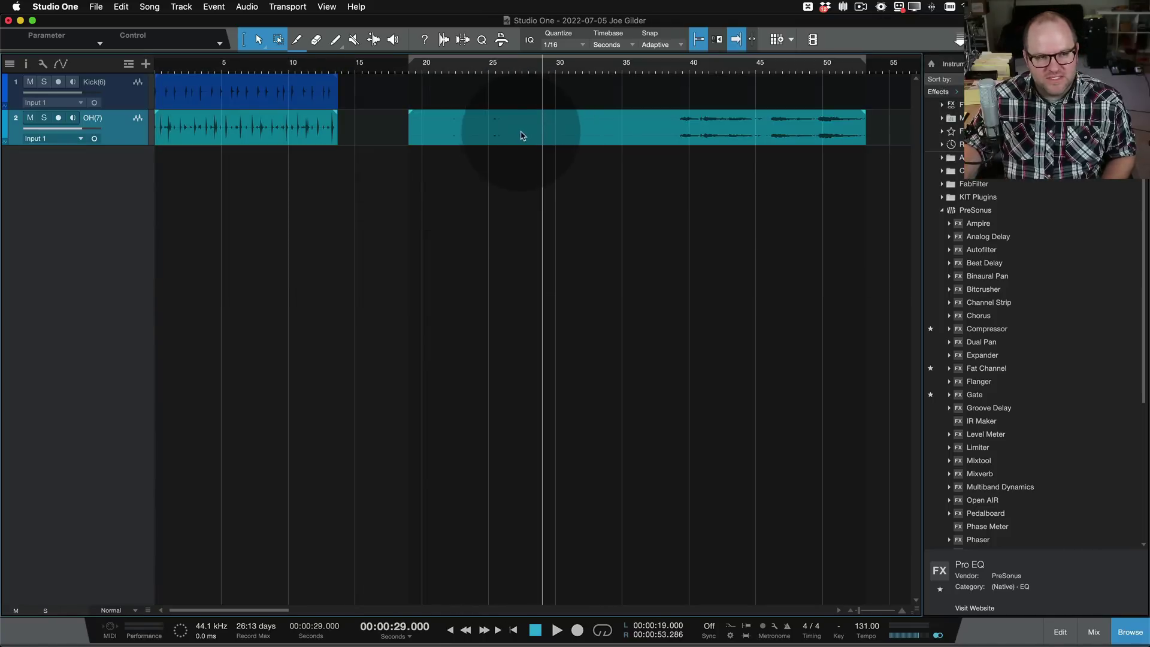
pyautogui.hotkey('ctrl', 'z')
pyautogui.click(390, 236)
pyautogui.click(132, 133)
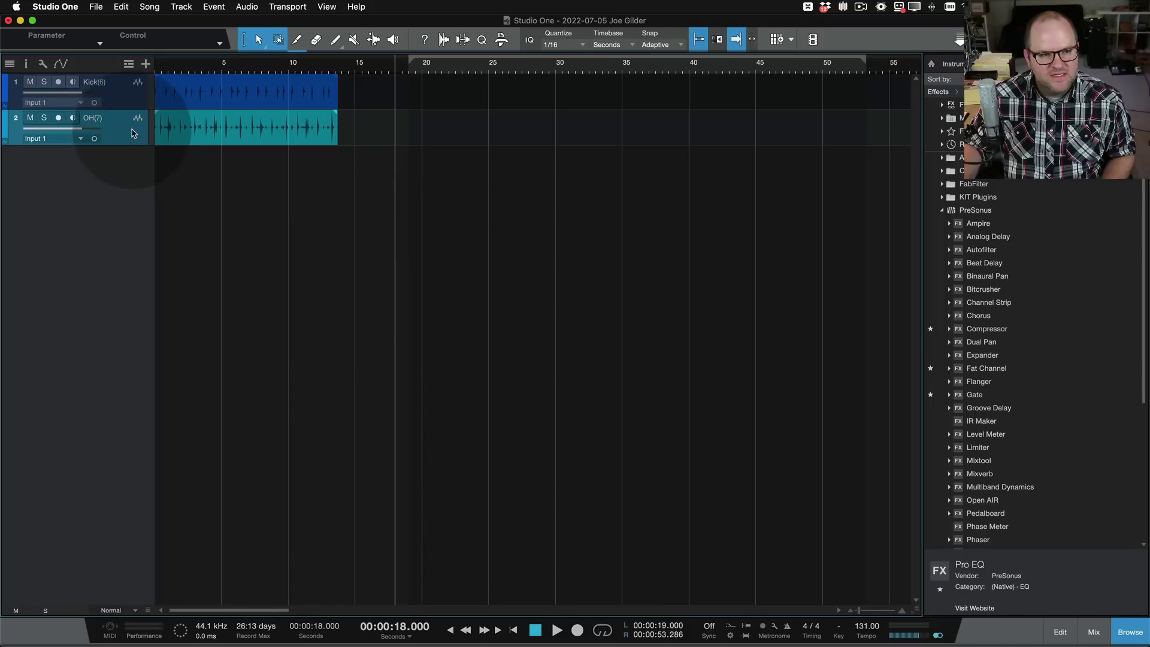
pyautogui.click(292, 228)
pyautogui.hotkey('ctrl', 'v')
# - Move the guitar event onto its own new Guitar track, starting at 13 seconds
pyautogui.click(520, 88)
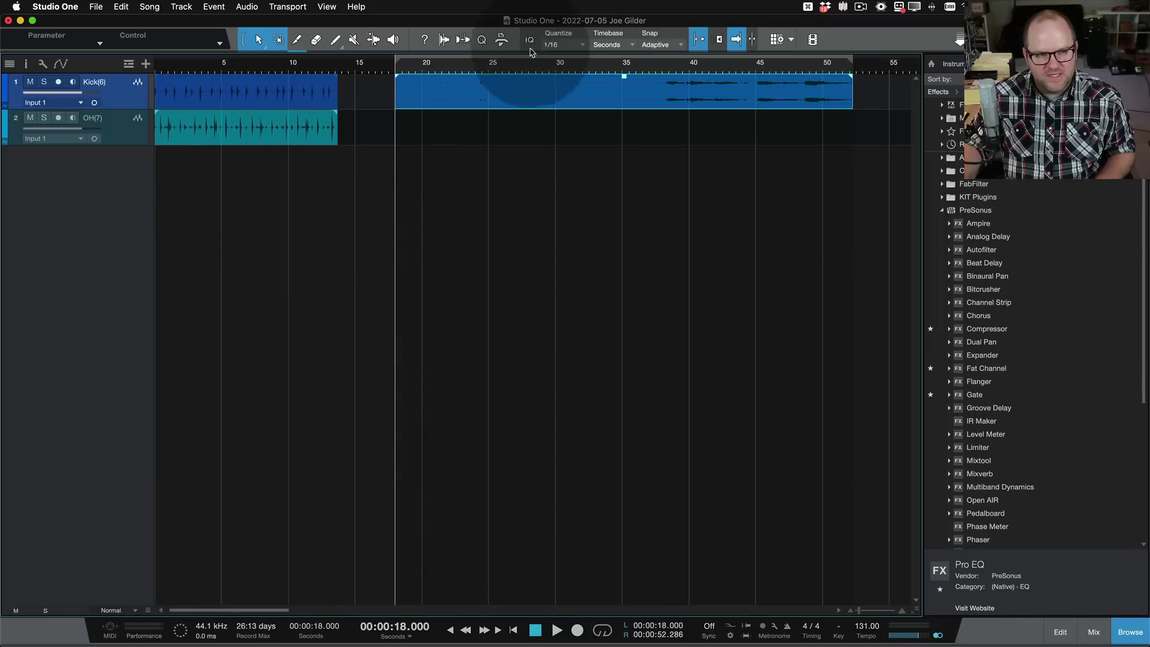
pyautogui.moveTo(520, 89); pyautogui.dragTo(468, 205)
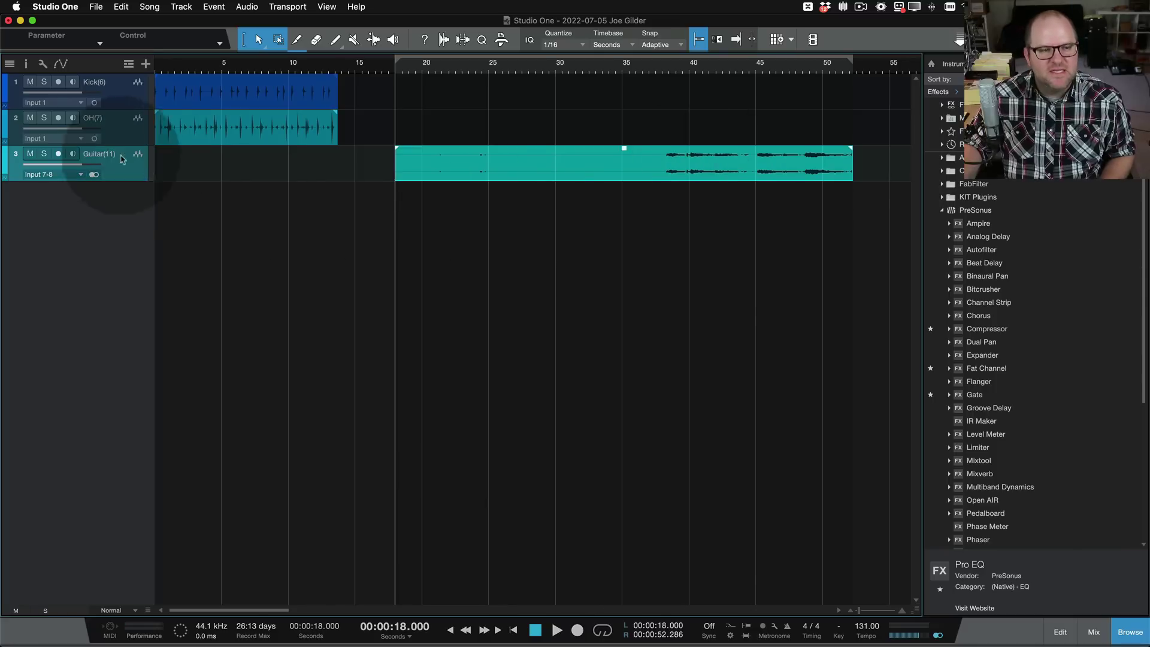
pyautogui.click(453, 171)
pyautogui.click(186, 204)
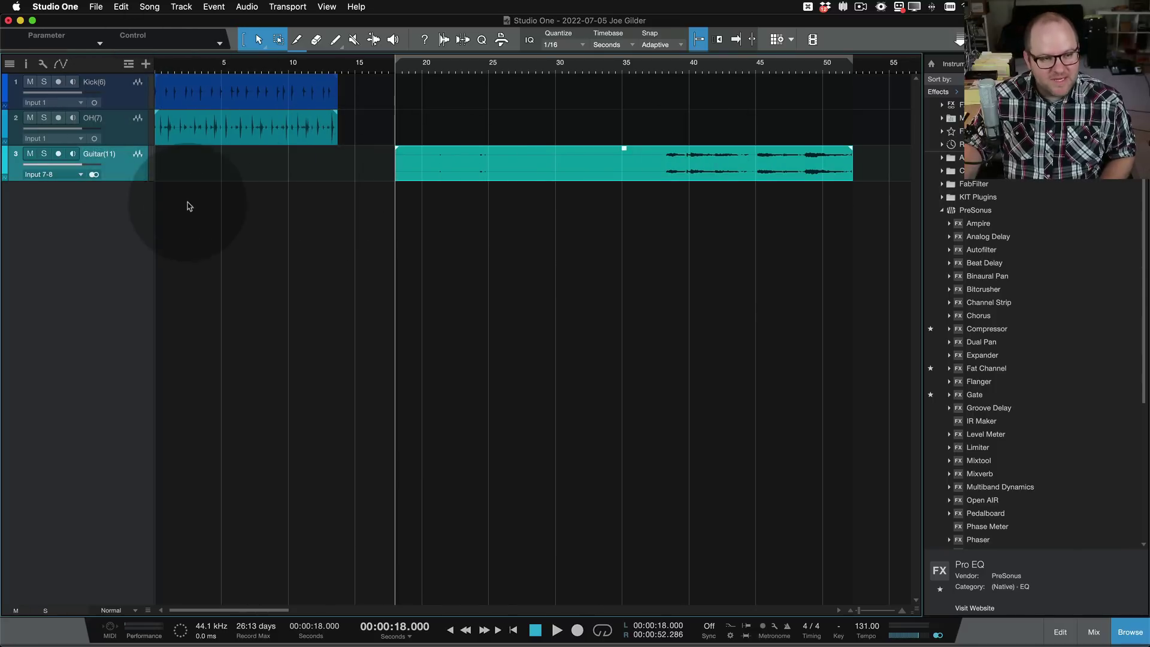
pyautogui.click(420, 158)
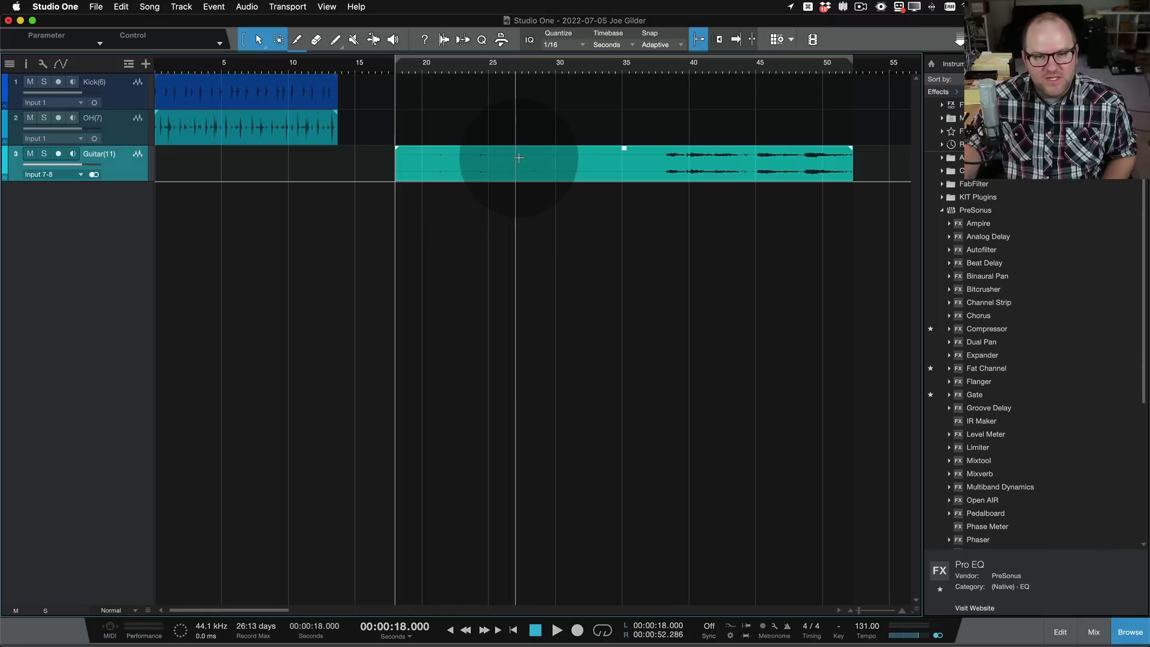
pyautogui.moveTo(512, 163); pyautogui.dragTo(444, 180)
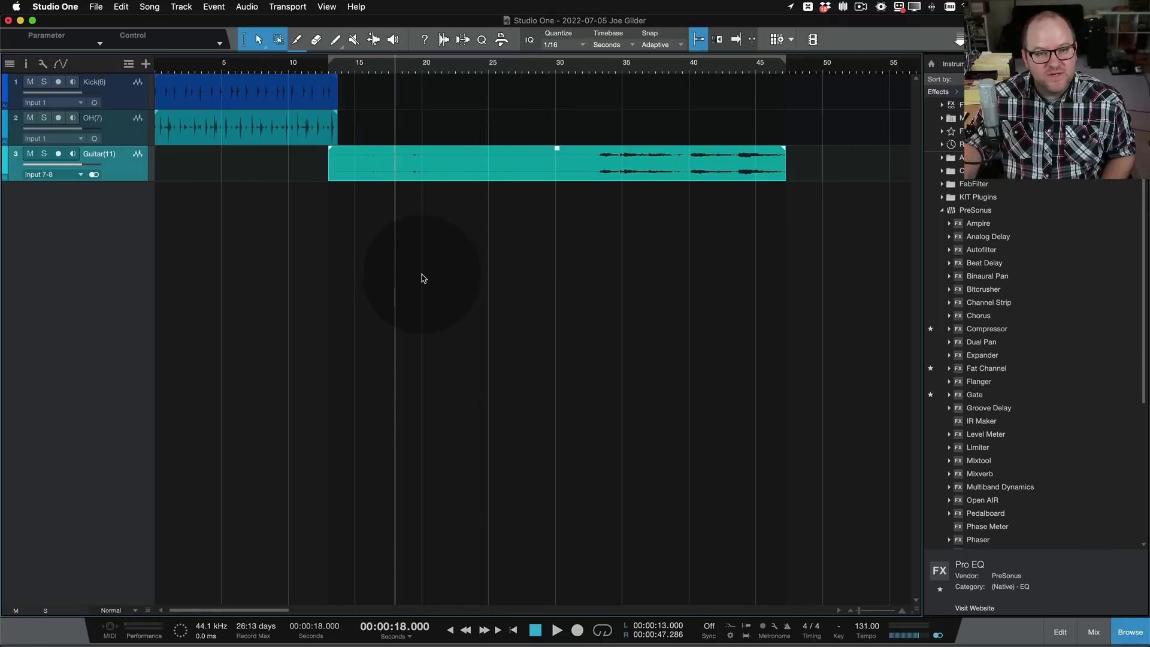
pyautogui.press('w')
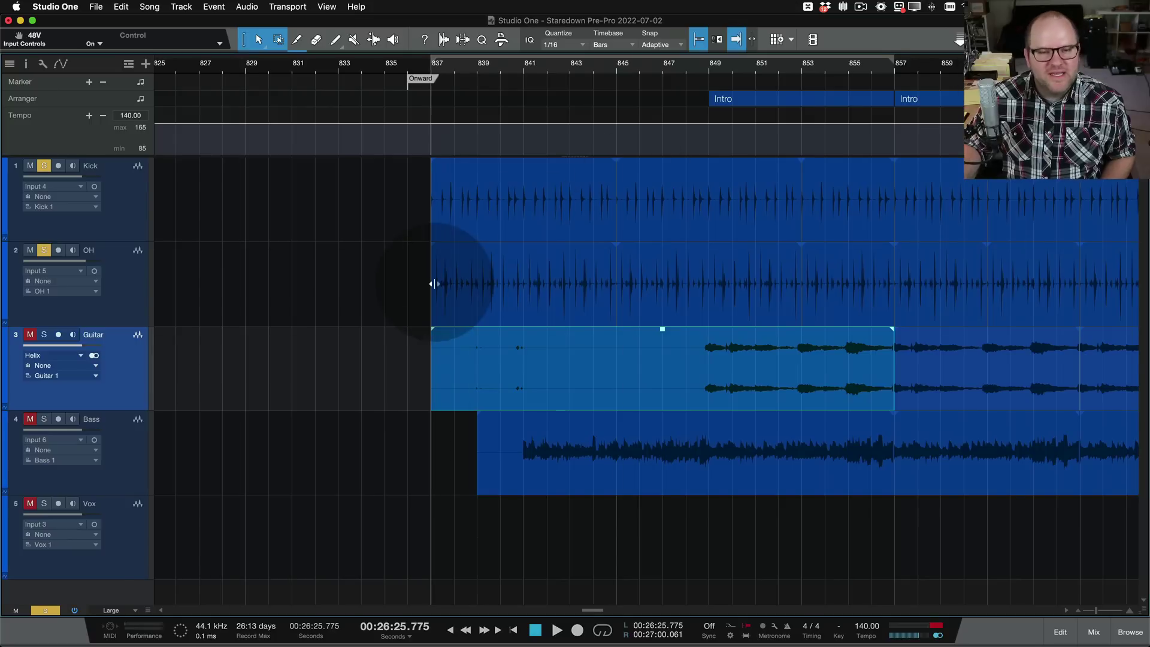
# - Clear the solos on the Kick and OH tracks with Shift+S
pyautogui.scroll(-5, 435, 278)
pyautogui.hotkey('shift', 's')
pyautogui.scroll(-6, 436, 282)
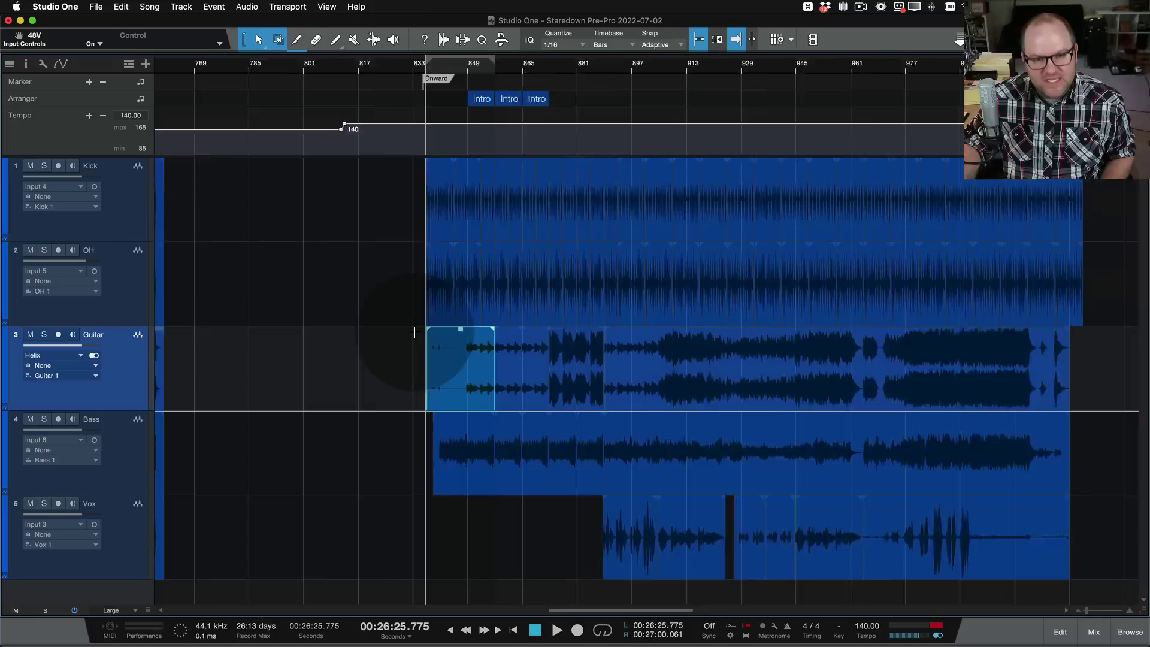